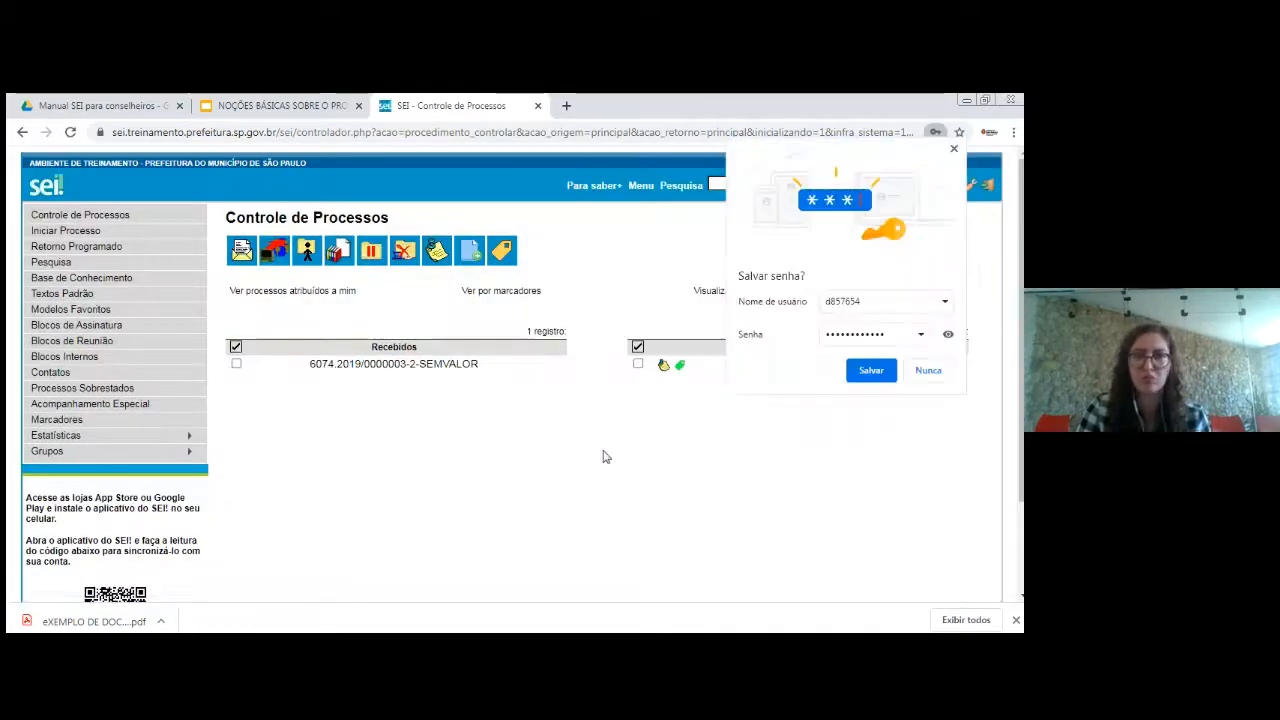
- Dismiss the save-password prompt and start a new process of type "Comunicações administrativas: Ofício"
click(954, 150)
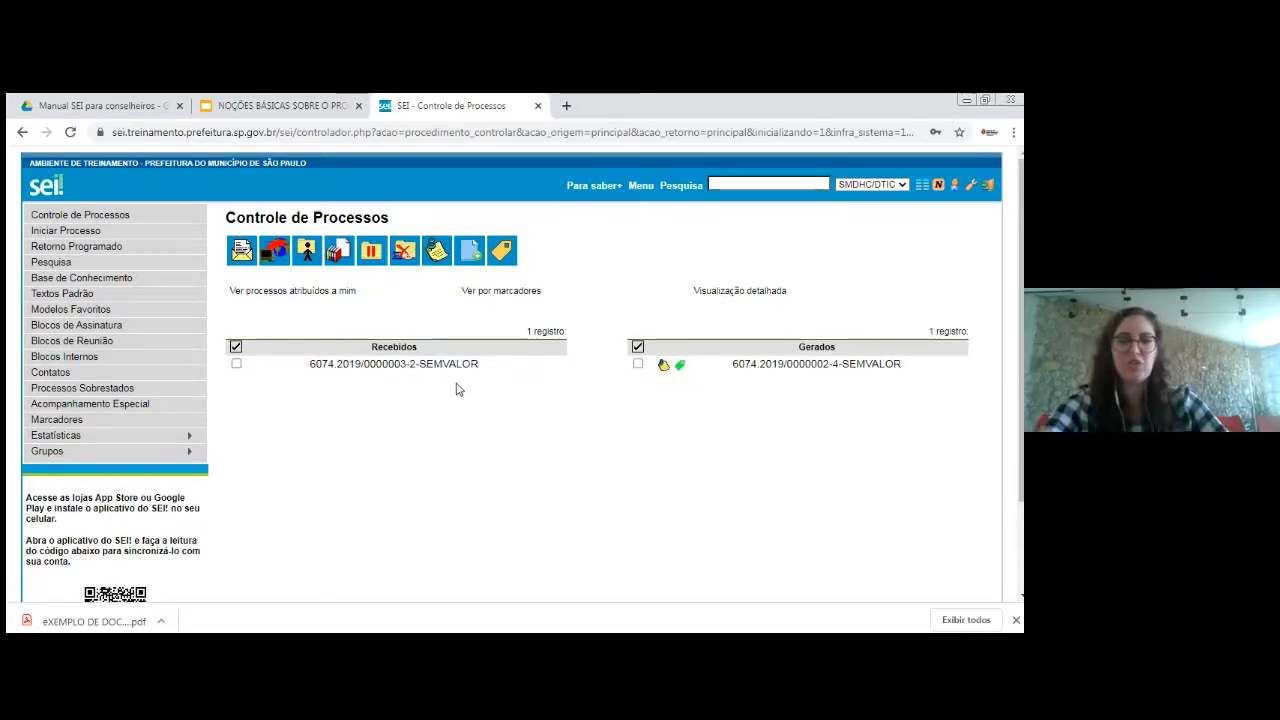
mouse_move(429, 366)
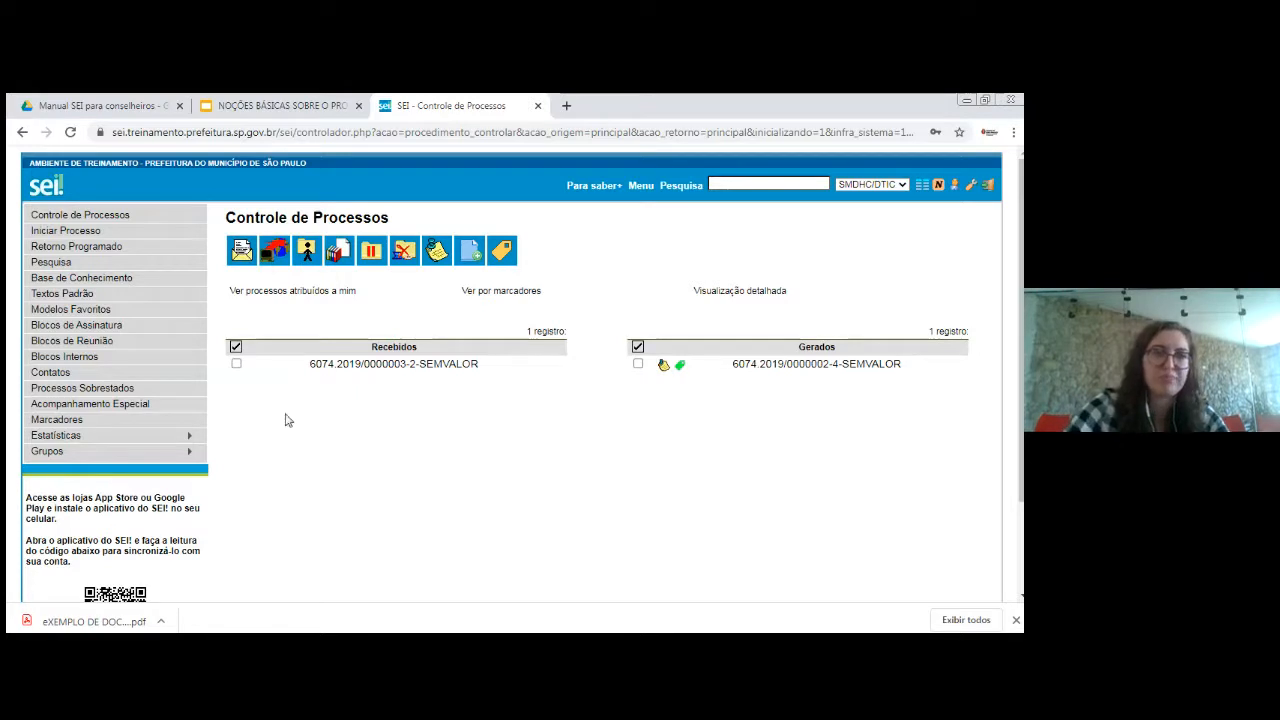
click(66, 230)
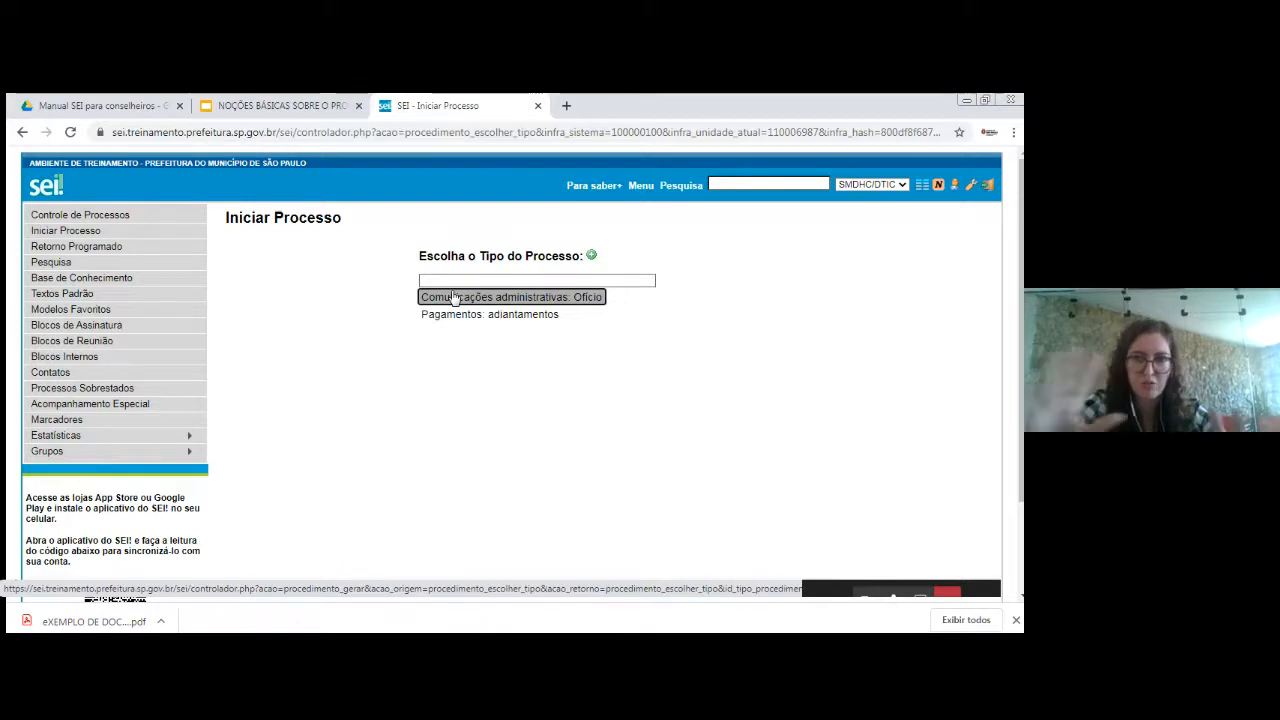
click(453, 297)
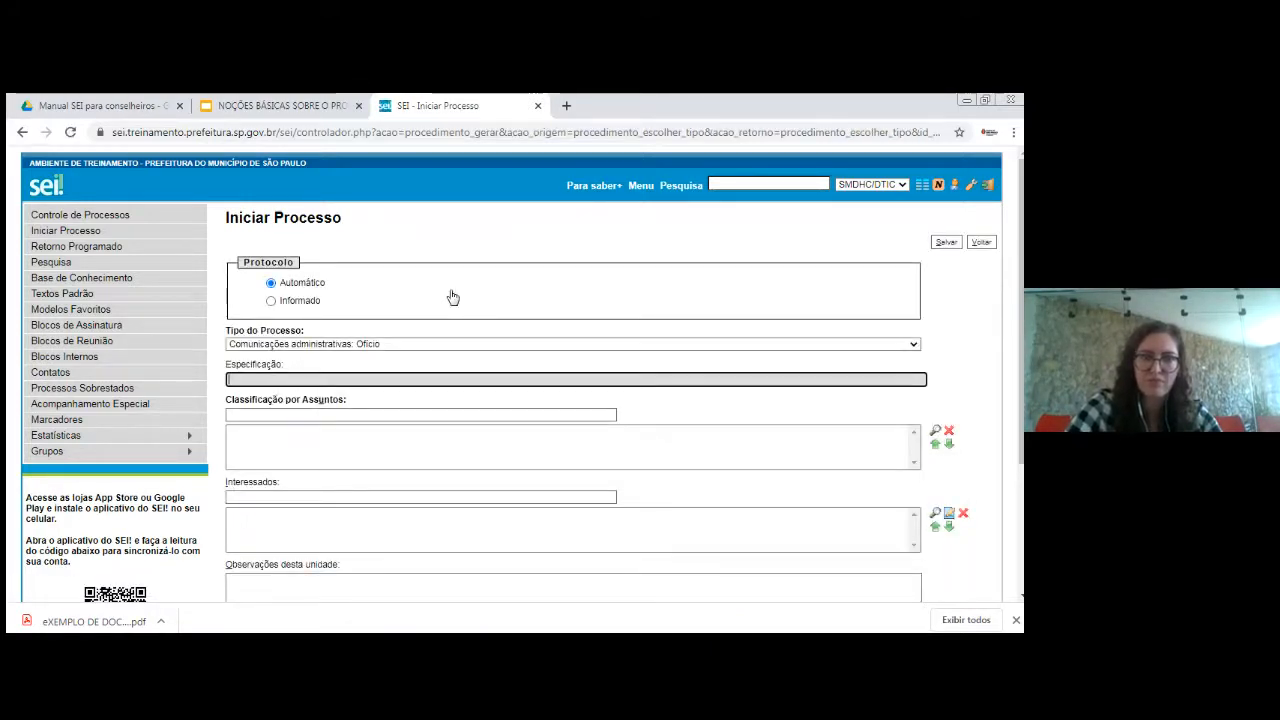
- Look up codes 992 and 995 in the new process's subject classification
scroll(464, 292, down, 1)
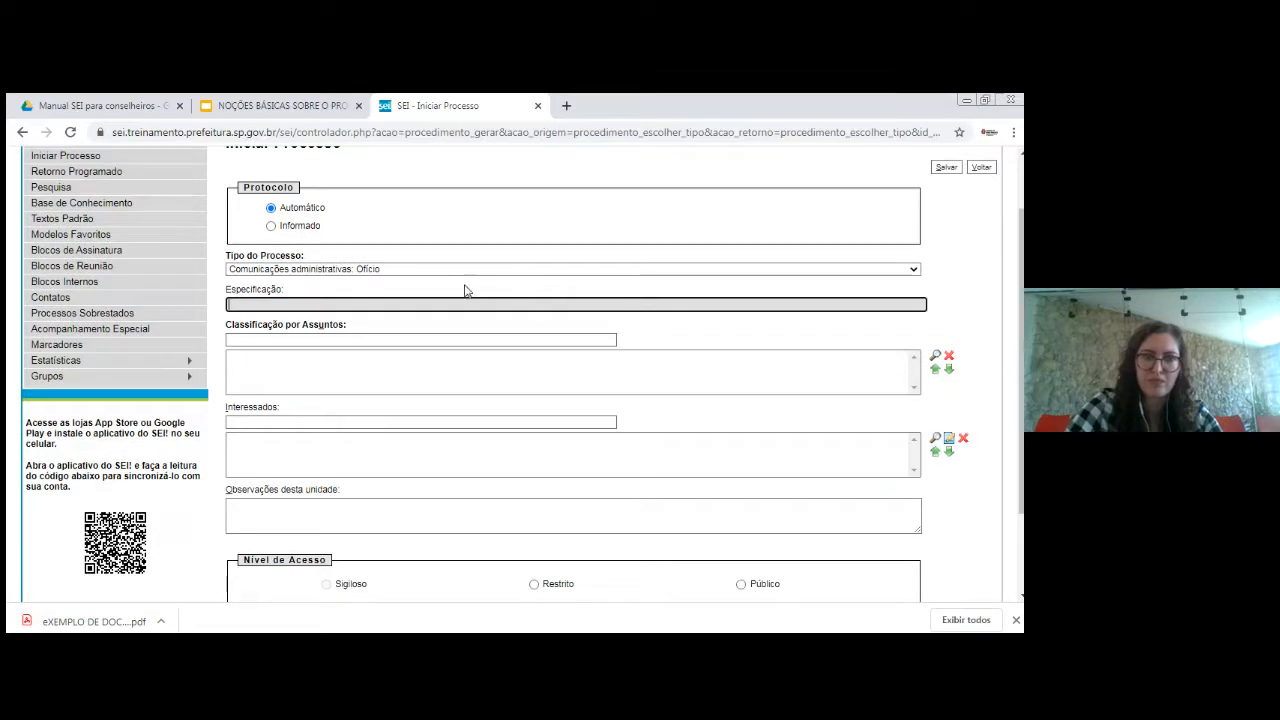
click(370, 331)
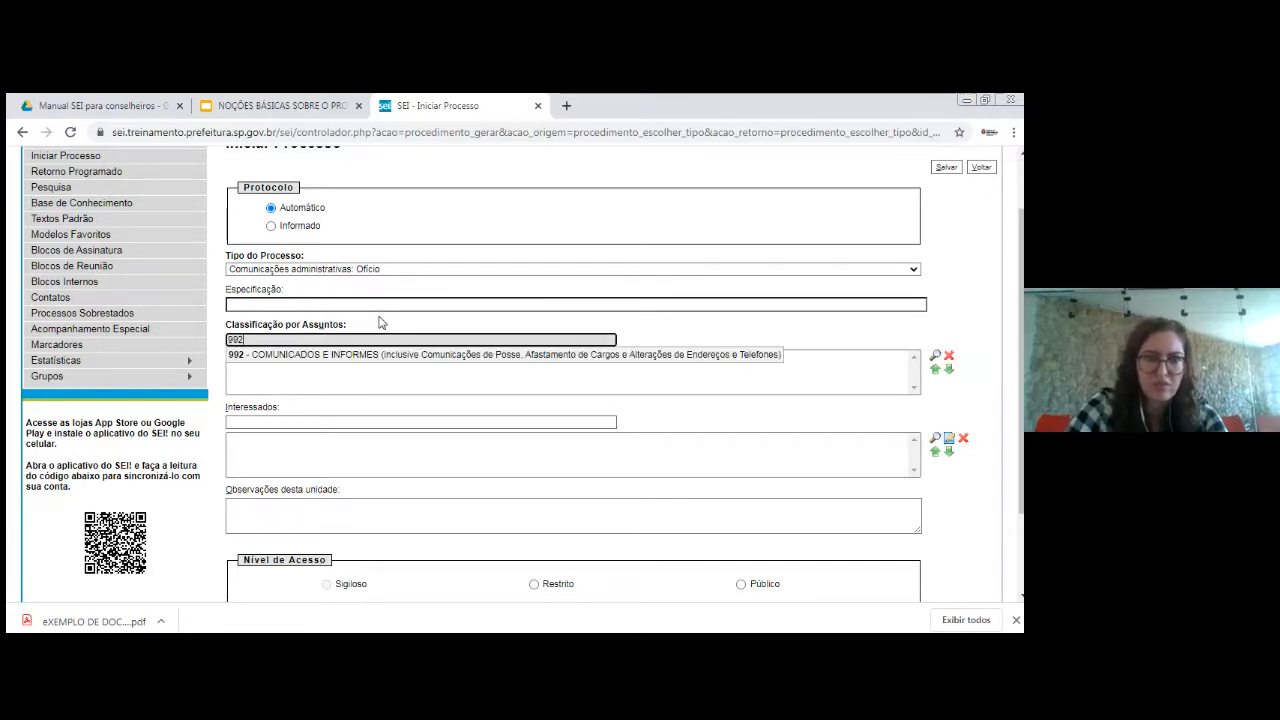
click(374, 354)
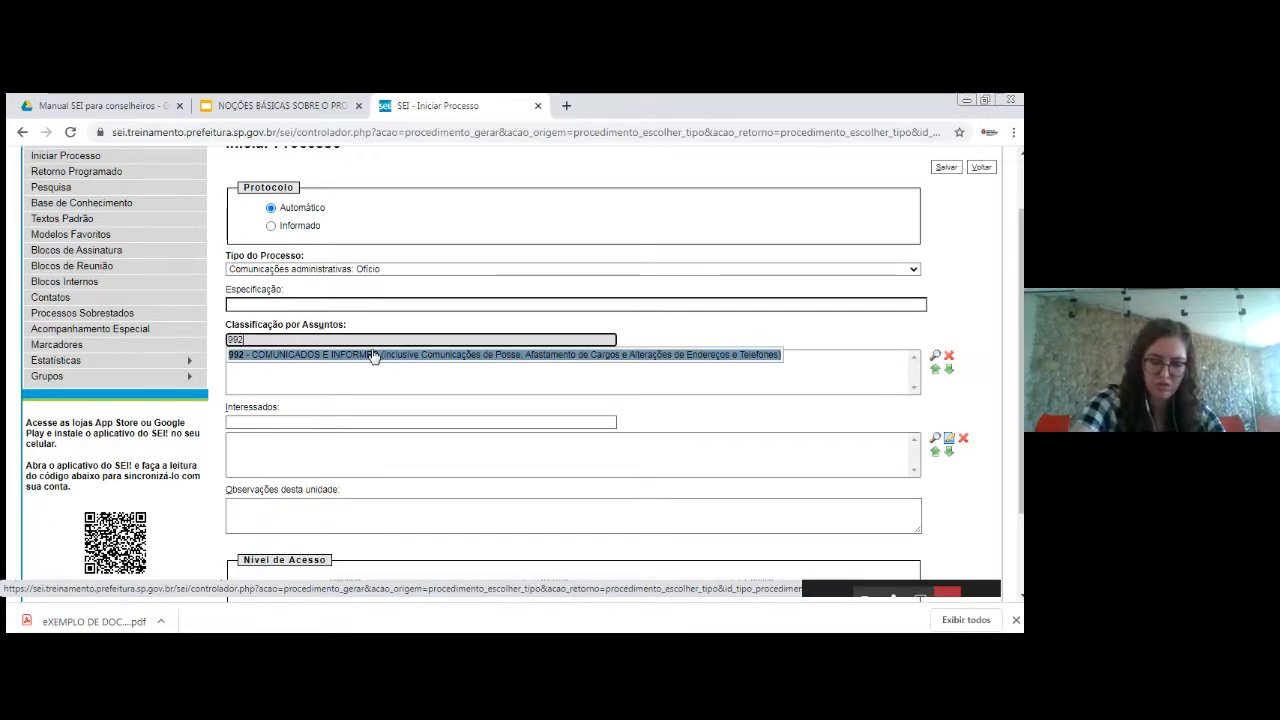
key(BackSpace)
text(5)
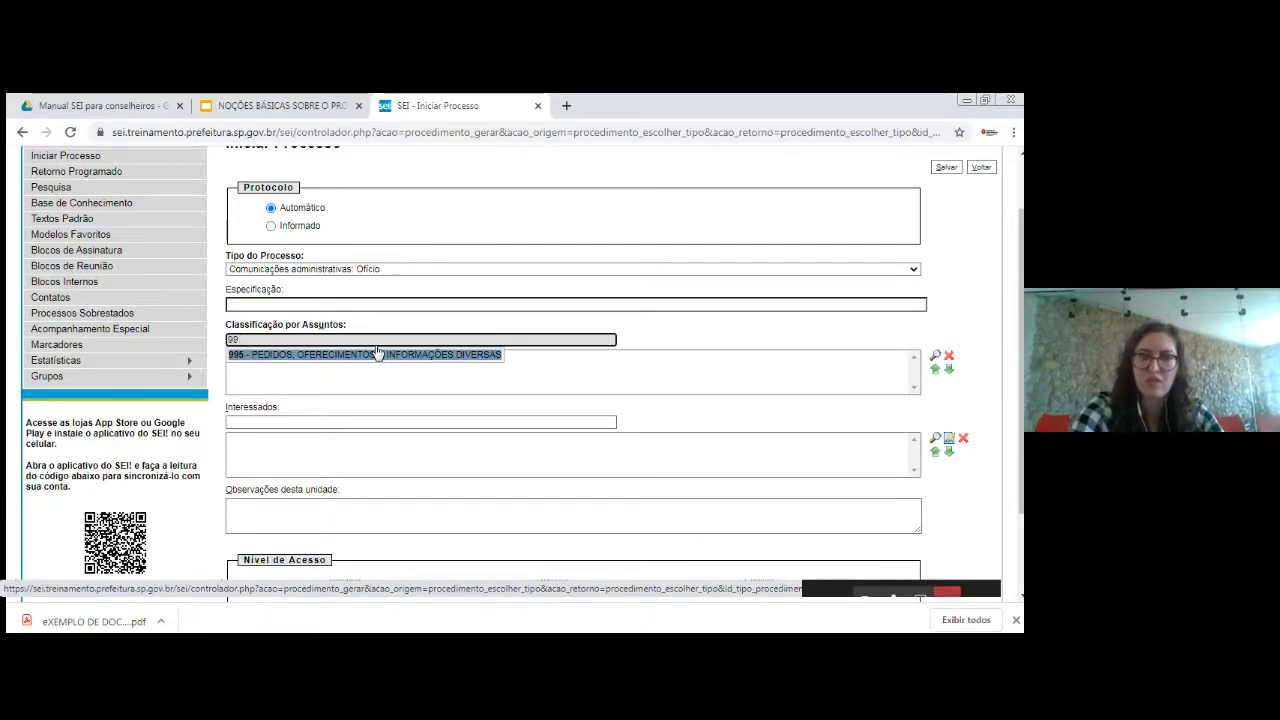
click(378, 354)
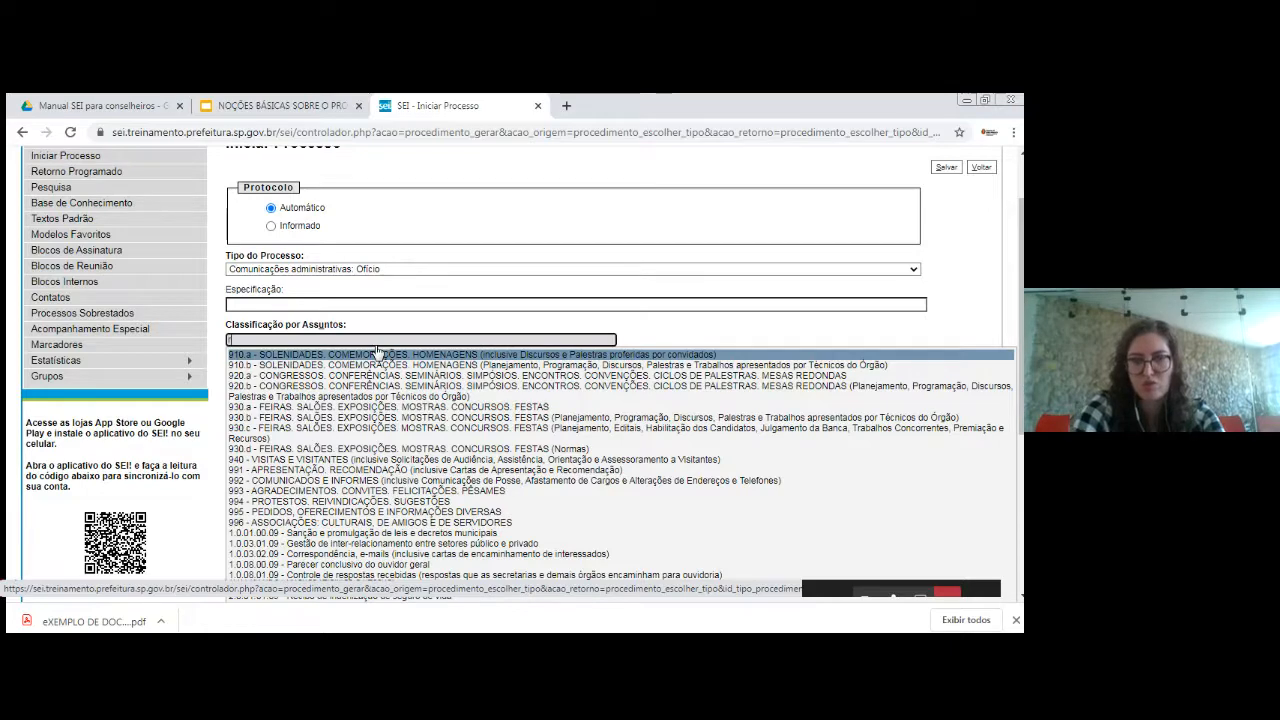
- Search the subject classifications for "relatórios", look through the suggestions, and clear the search text
text(re)
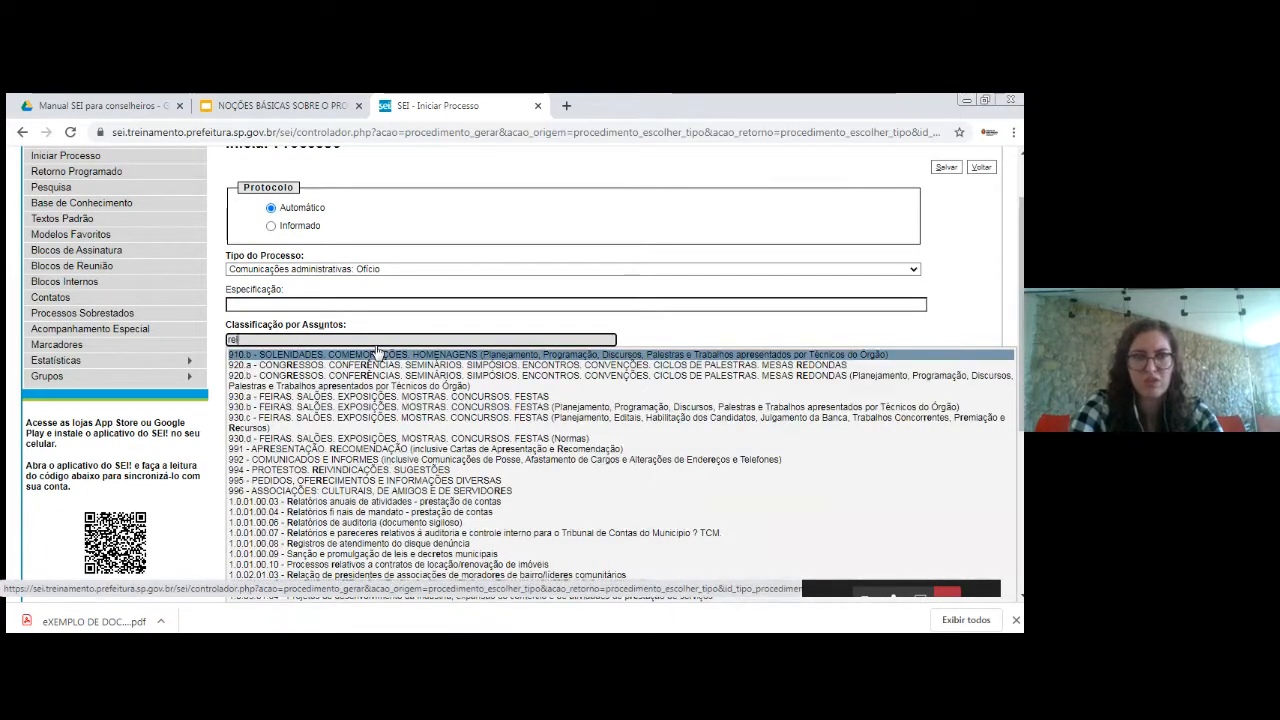
text(latóri)
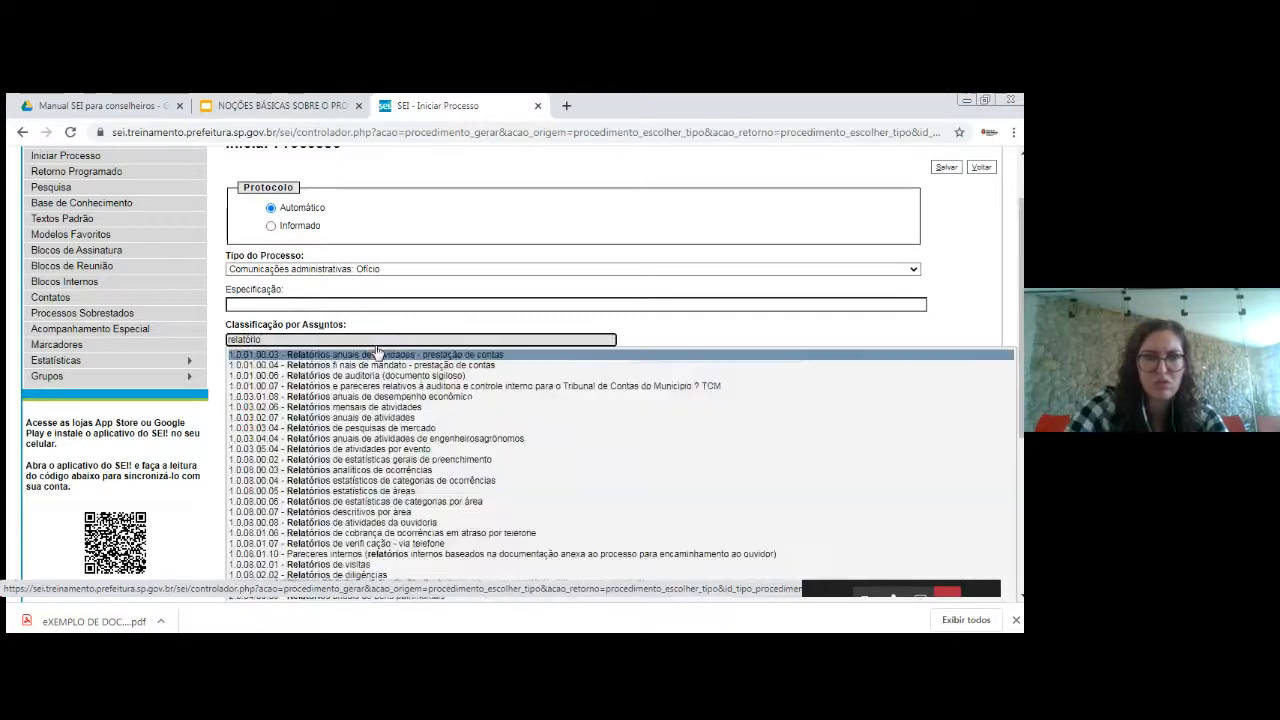
text(o)
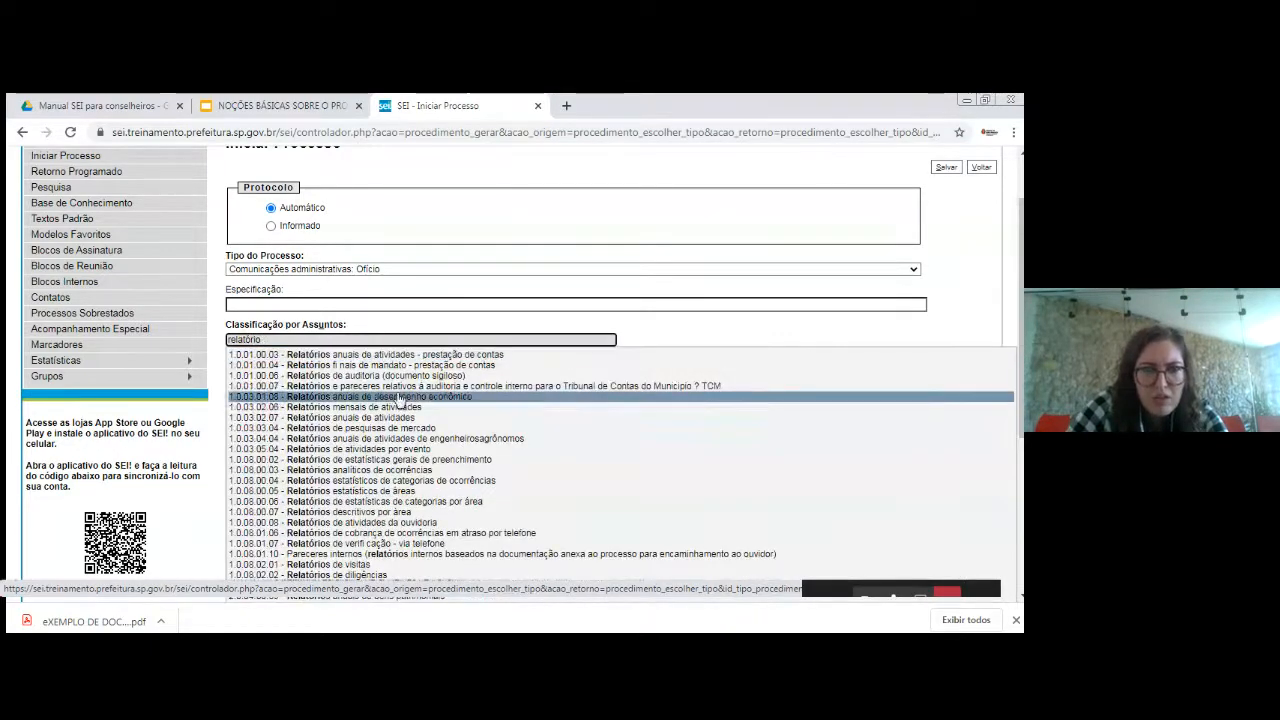
text(s)
scroll(388, 383, down, 1)
scroll(388, 383, down, 1)
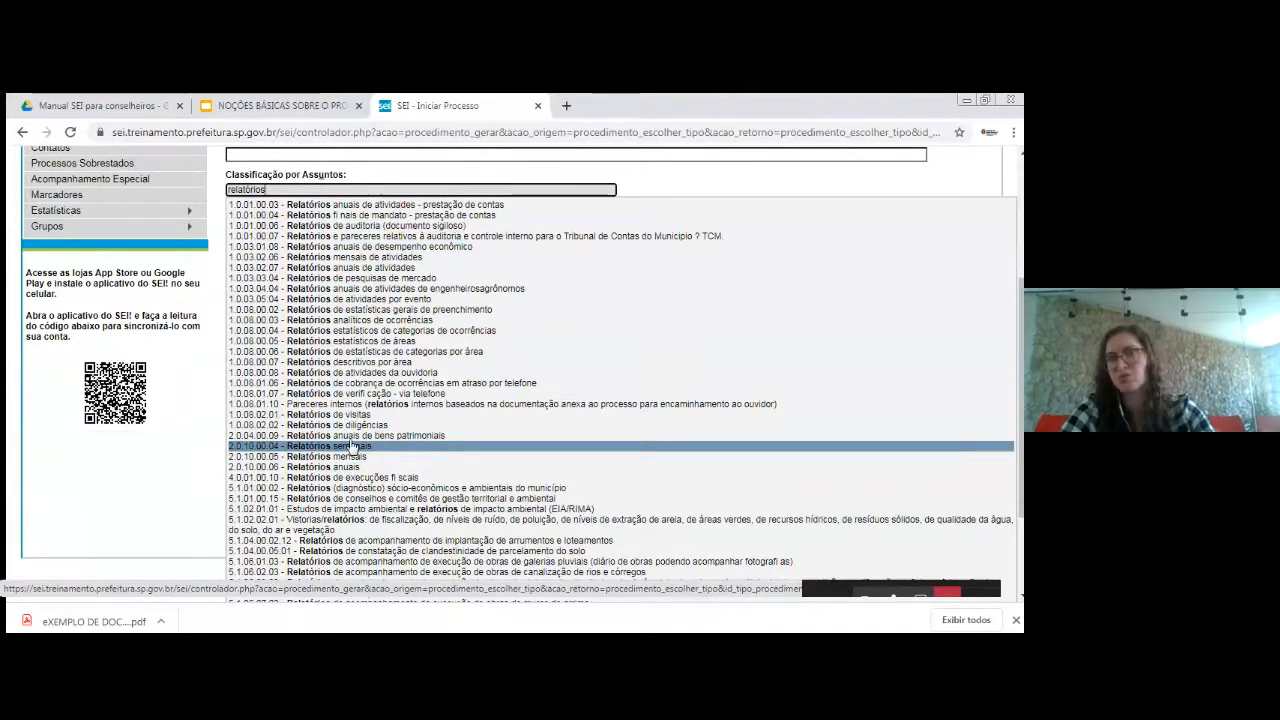
key(BackSpace)
key(BackSpace)
key(BackSpace)
key(BackSpace)
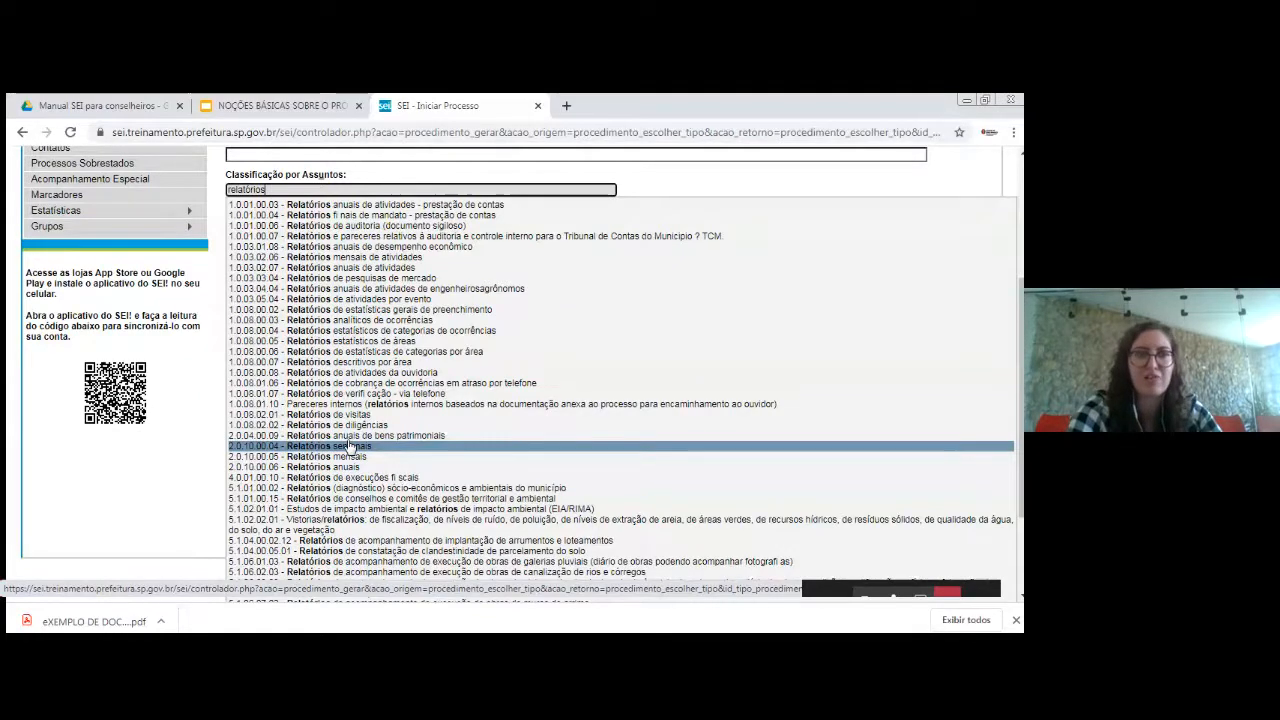
key(BackSpace)
key(BackSpace)
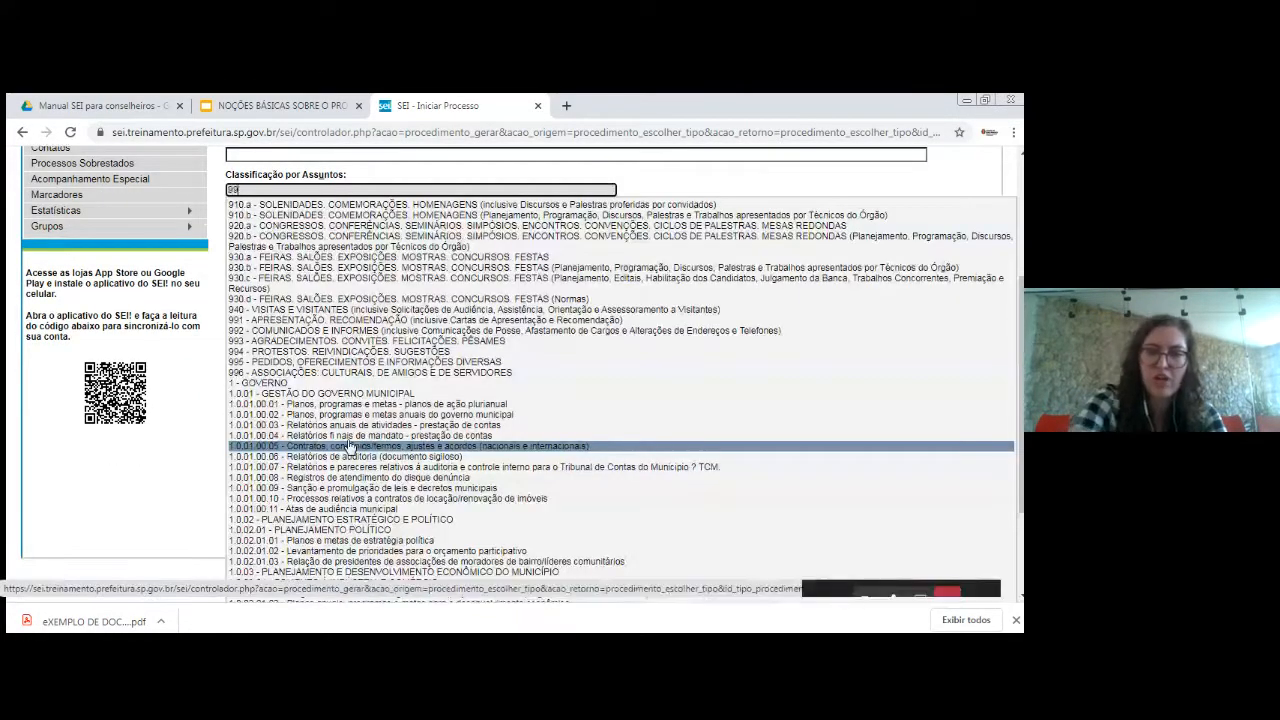
- Classify the process under subject 995 - PEDIDOS, OFERECIMENTOS E INFORMAÇÕES DIVERSAS and save it with access level Público
text(995)
key(Return)
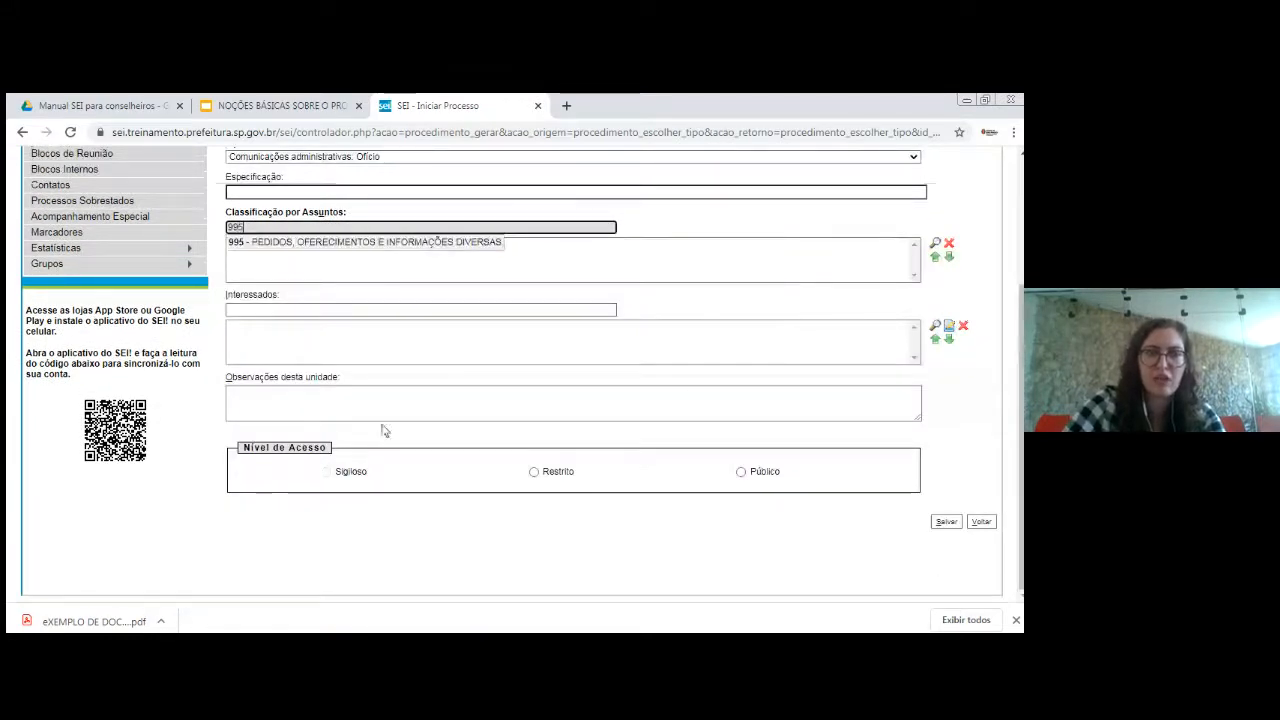
click(320, 246)
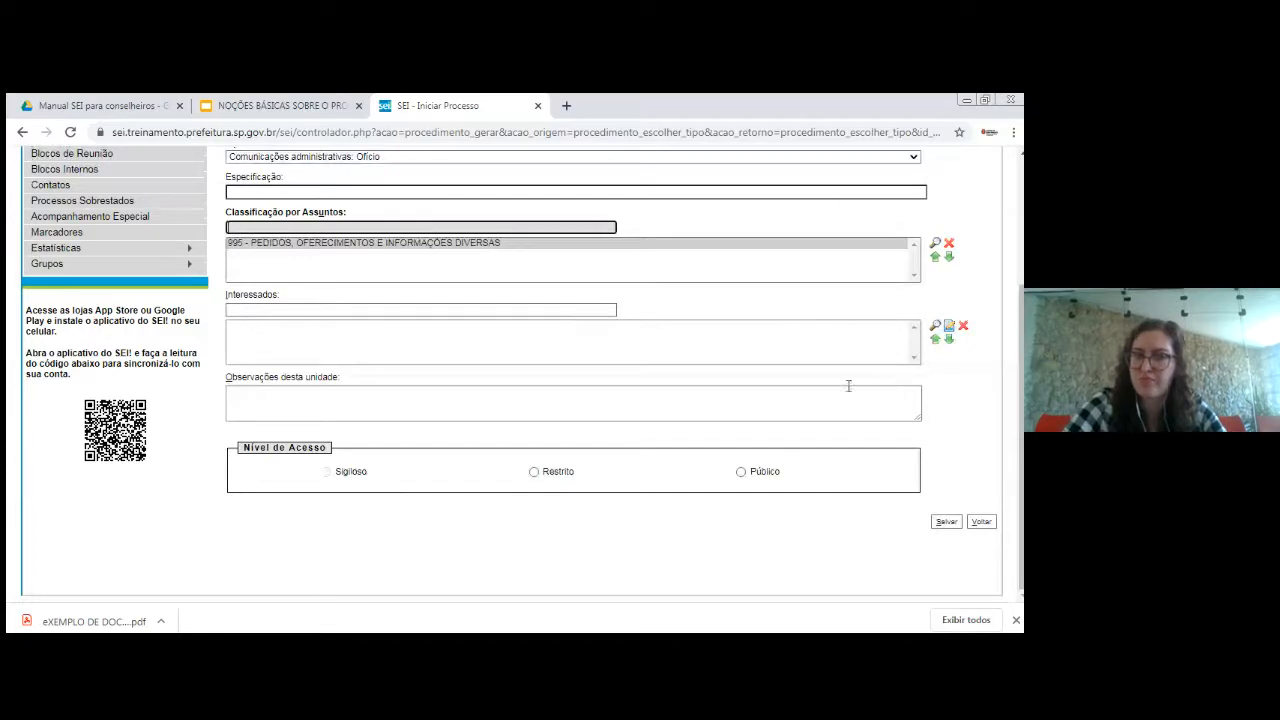
click(740, 471)
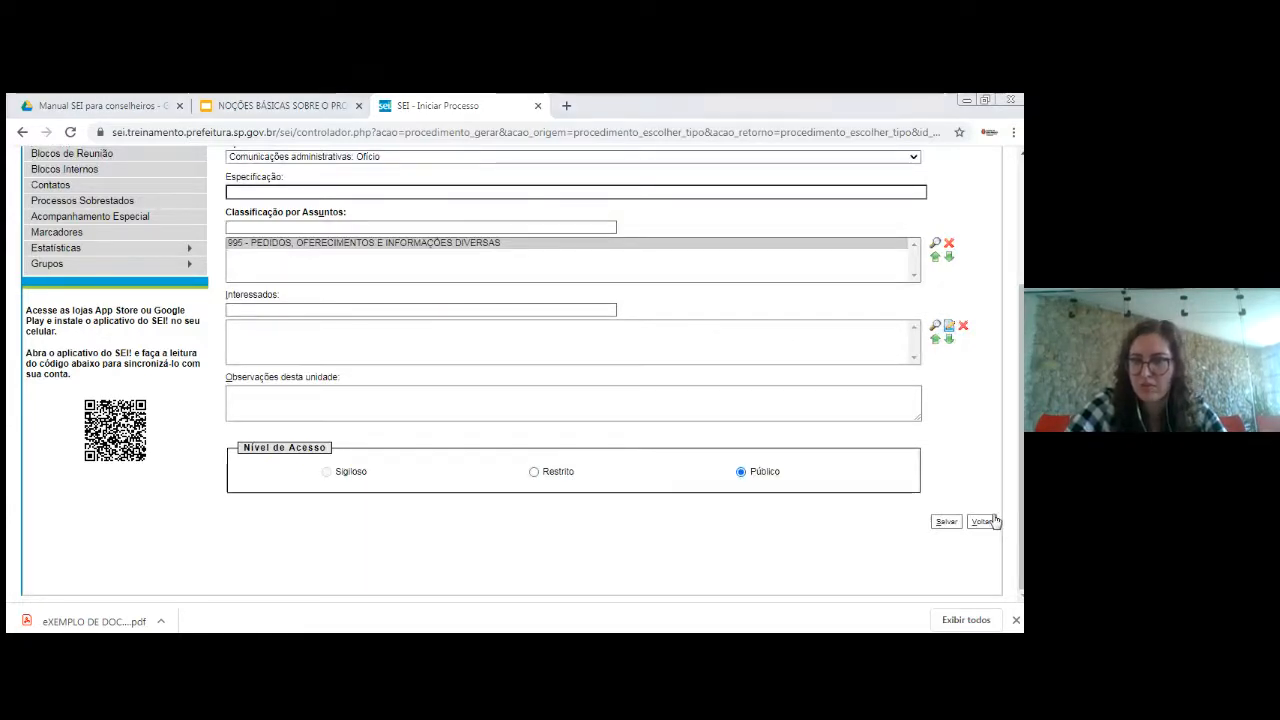
click(951, 524)
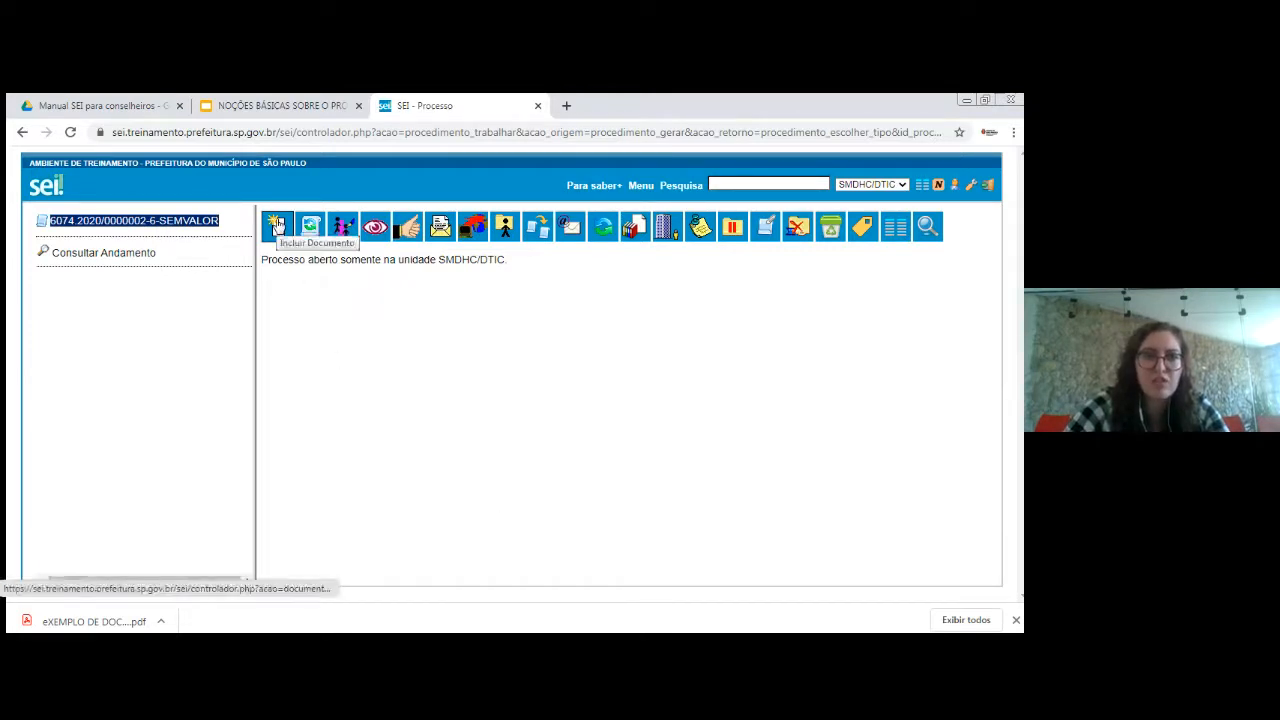
- Add an Encaminhamento document to the new process and confirm its registration data
click(277, 227)
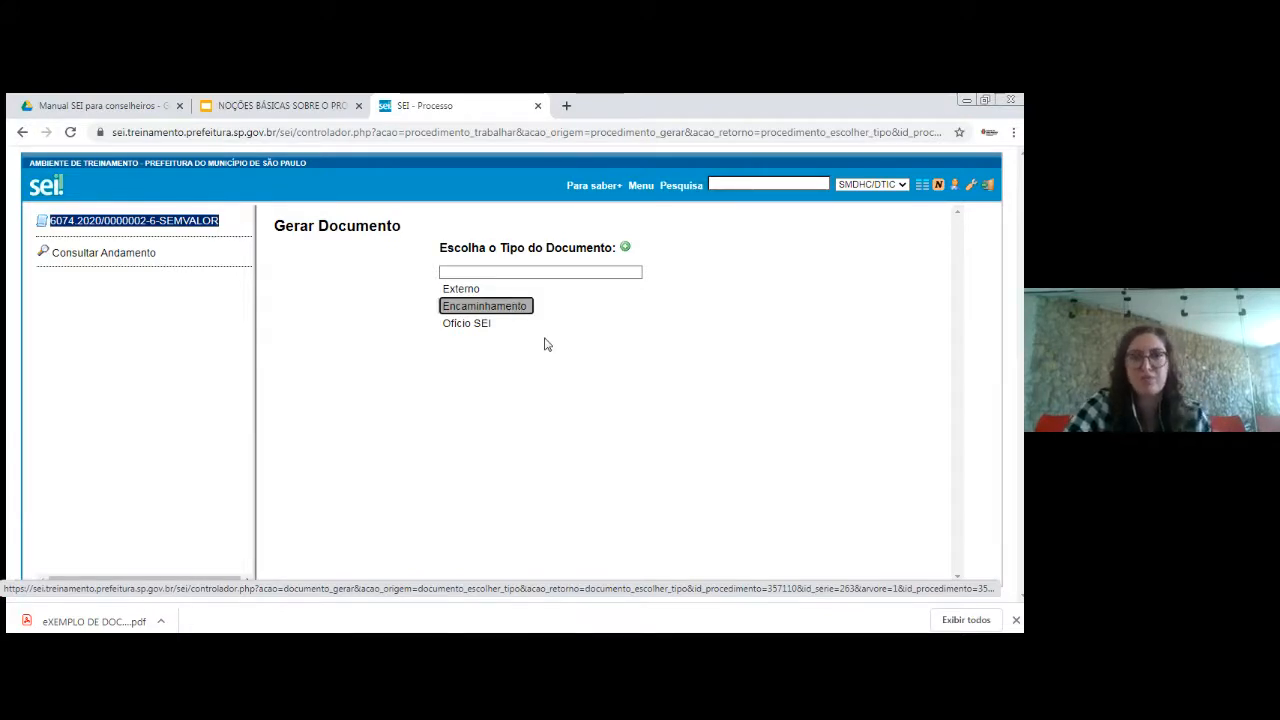
click(487, 306)
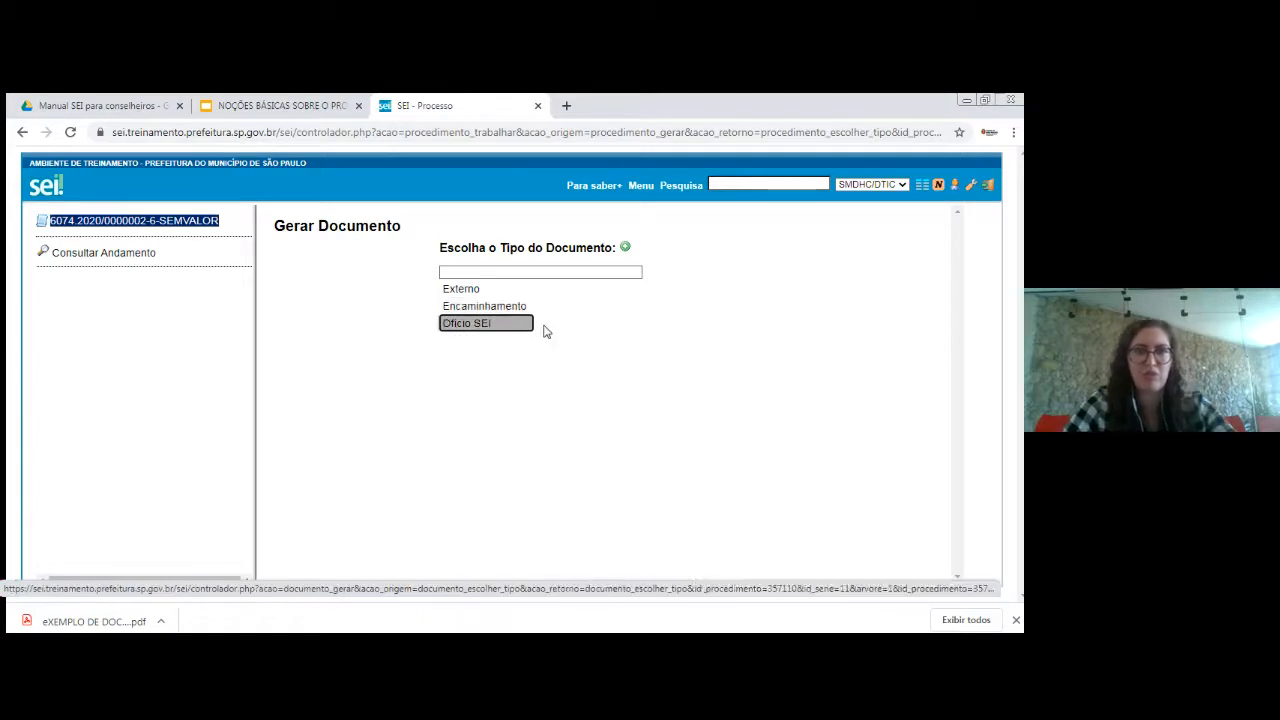
scroll(545, 330, down, 2)
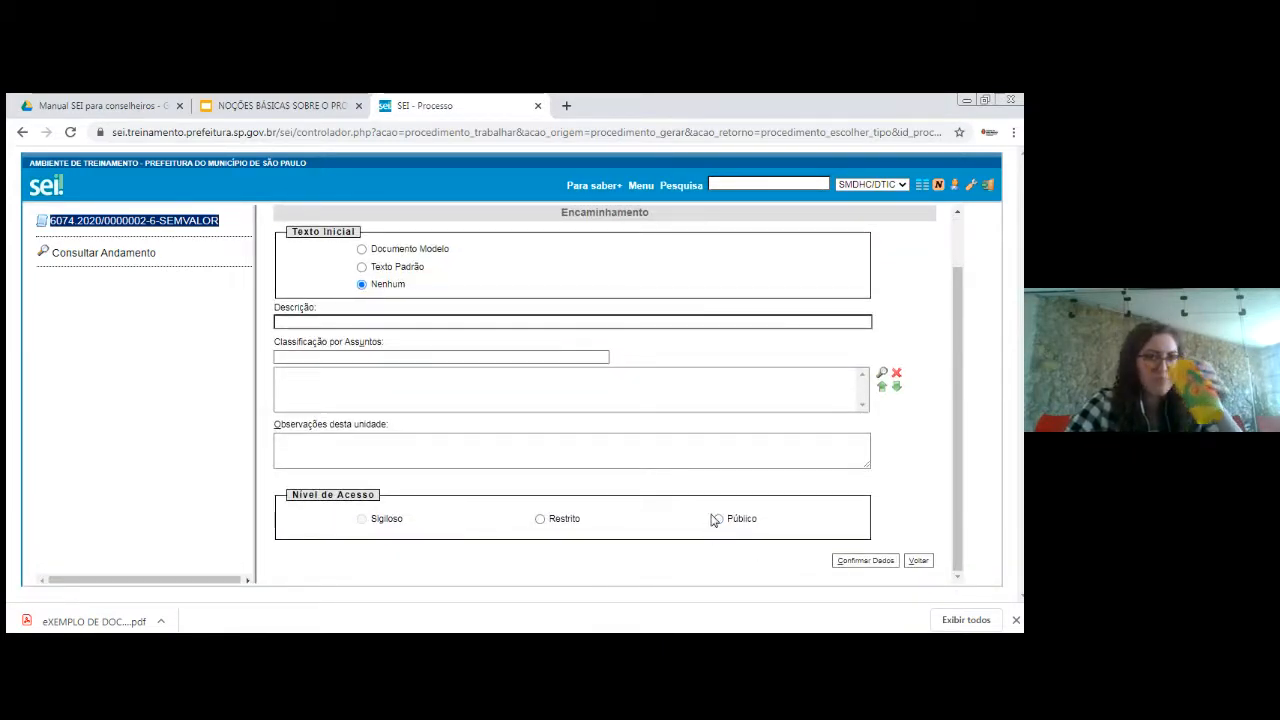
click(876, 558)
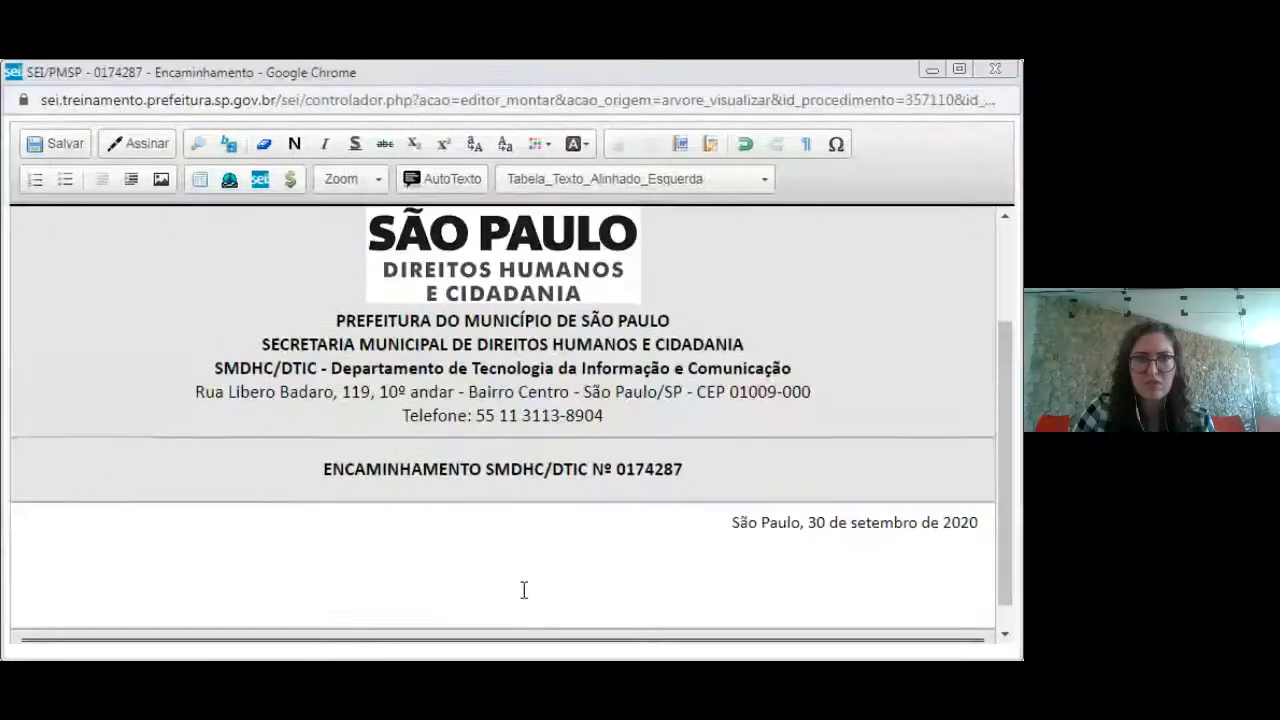
- Maximize the document editor and enter the addressee line "SMDHC/CONSELHO TUTELAR DE SÃO PAULO" below the date
click(523, 591)
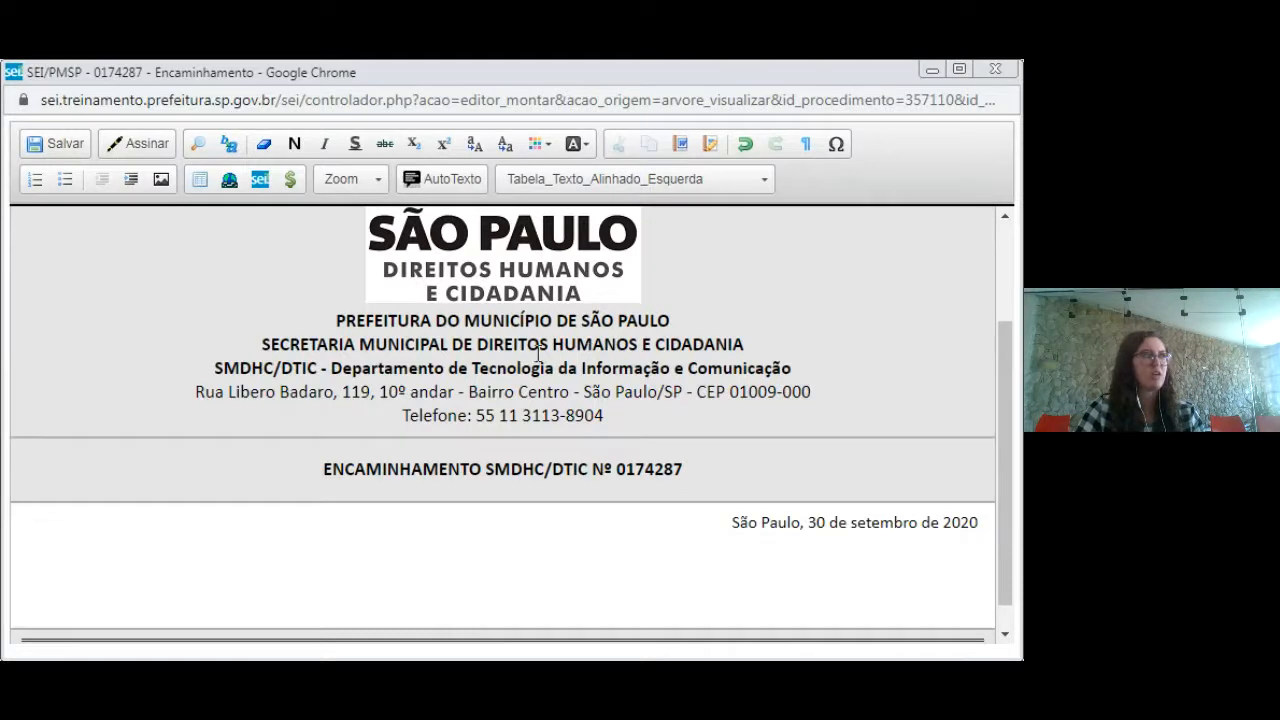
click(959, 69)
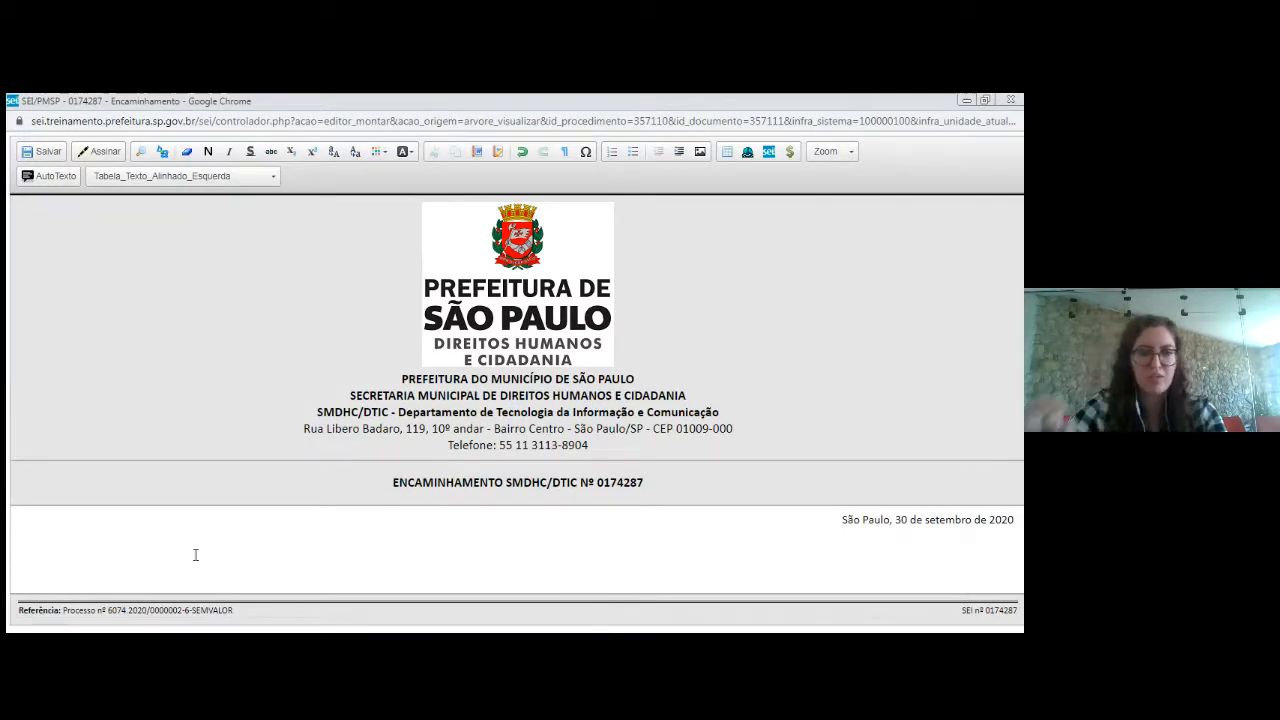
text(SMDHC/C)
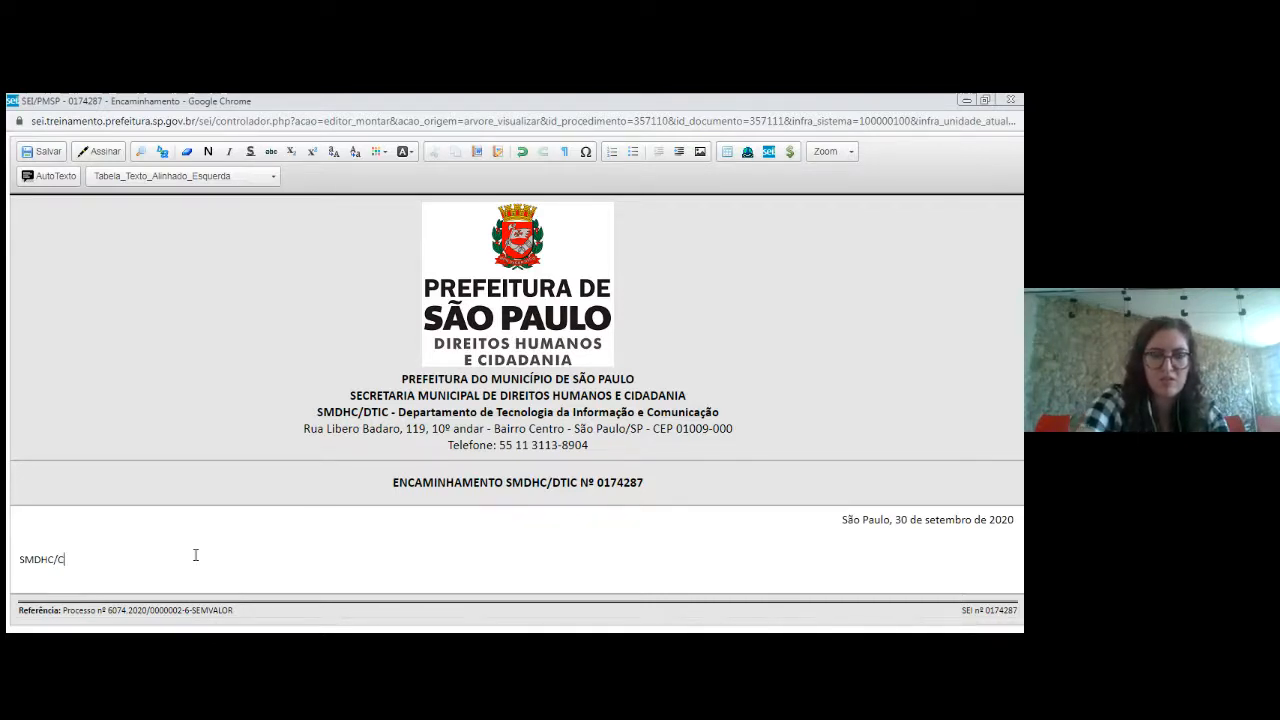
text(ONSELHO)
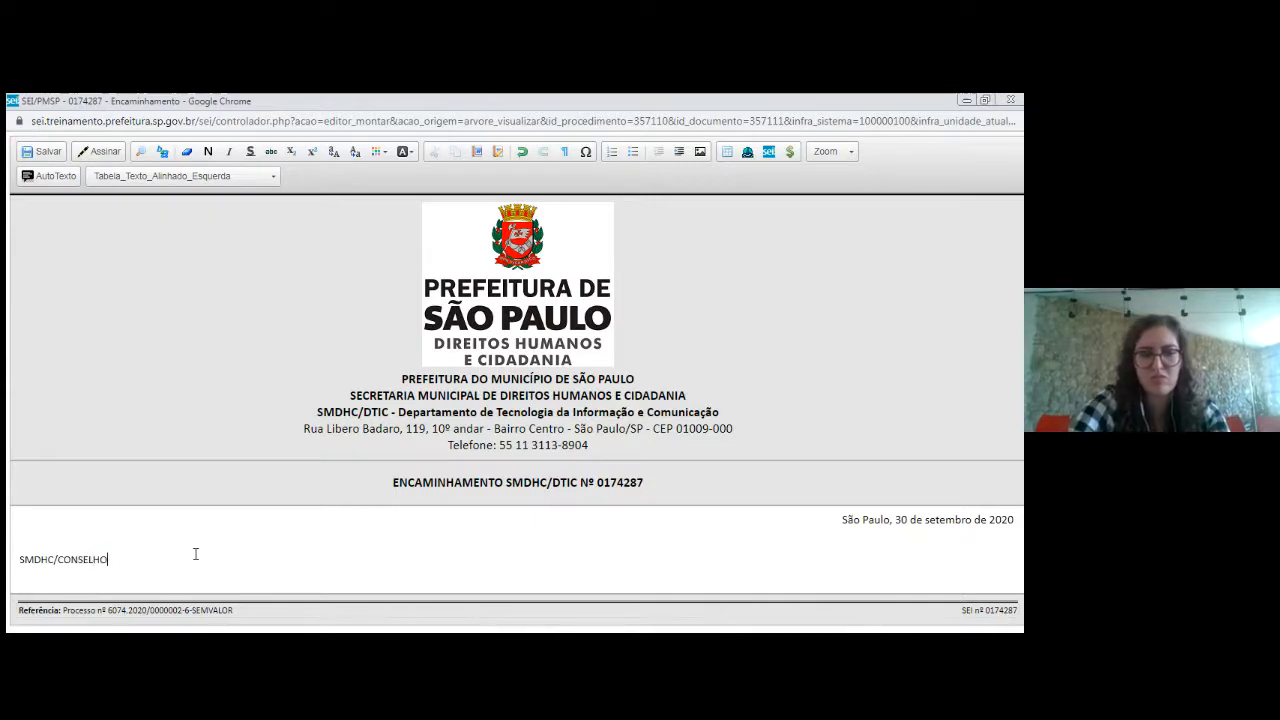
text( TUTELAR DE SÃO PAULO)
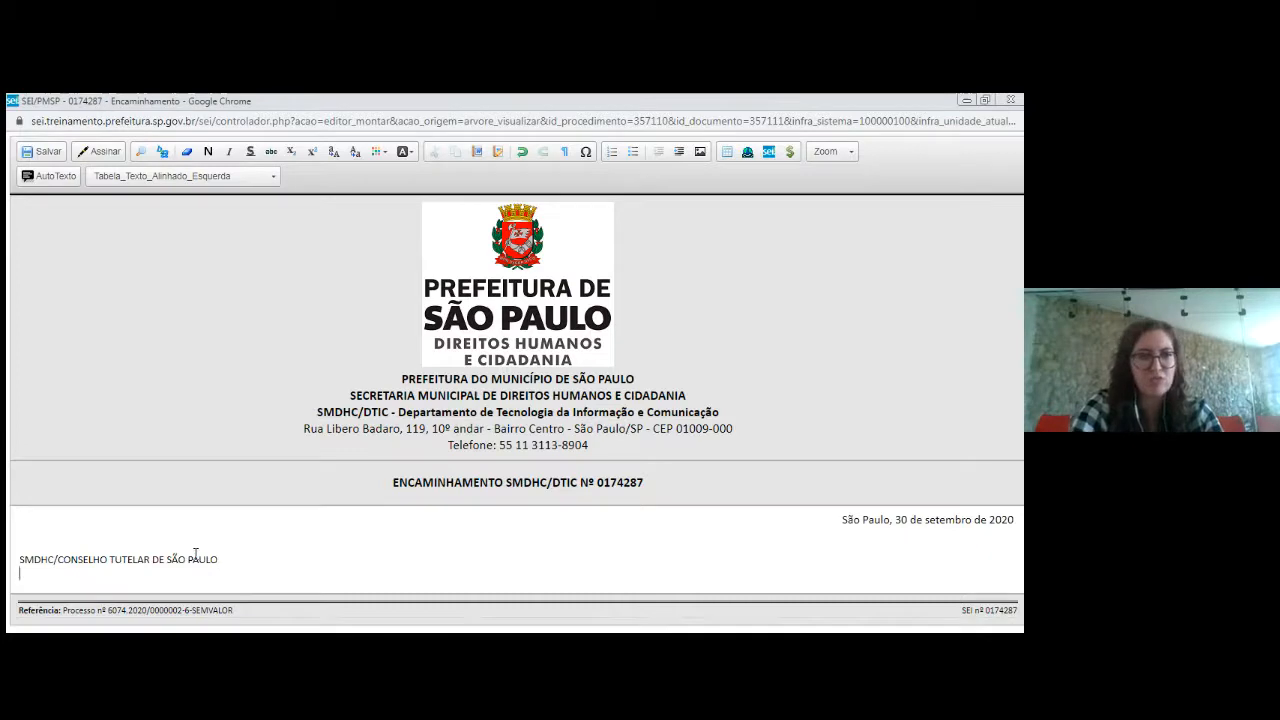
key(Return)
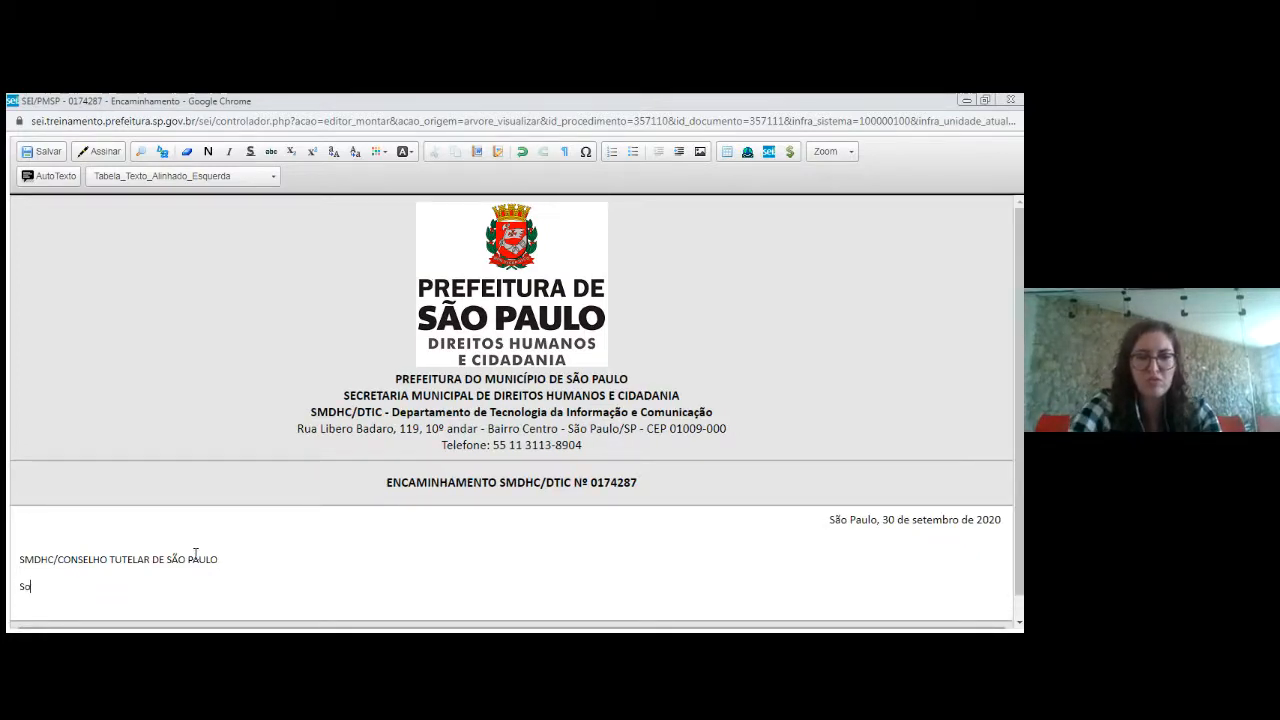
- Write the request line below the addressee: "Solicito envio de folha de frequência da Conselheira Tutelar", followed by the councillor's full name
text(Solicito envio de)
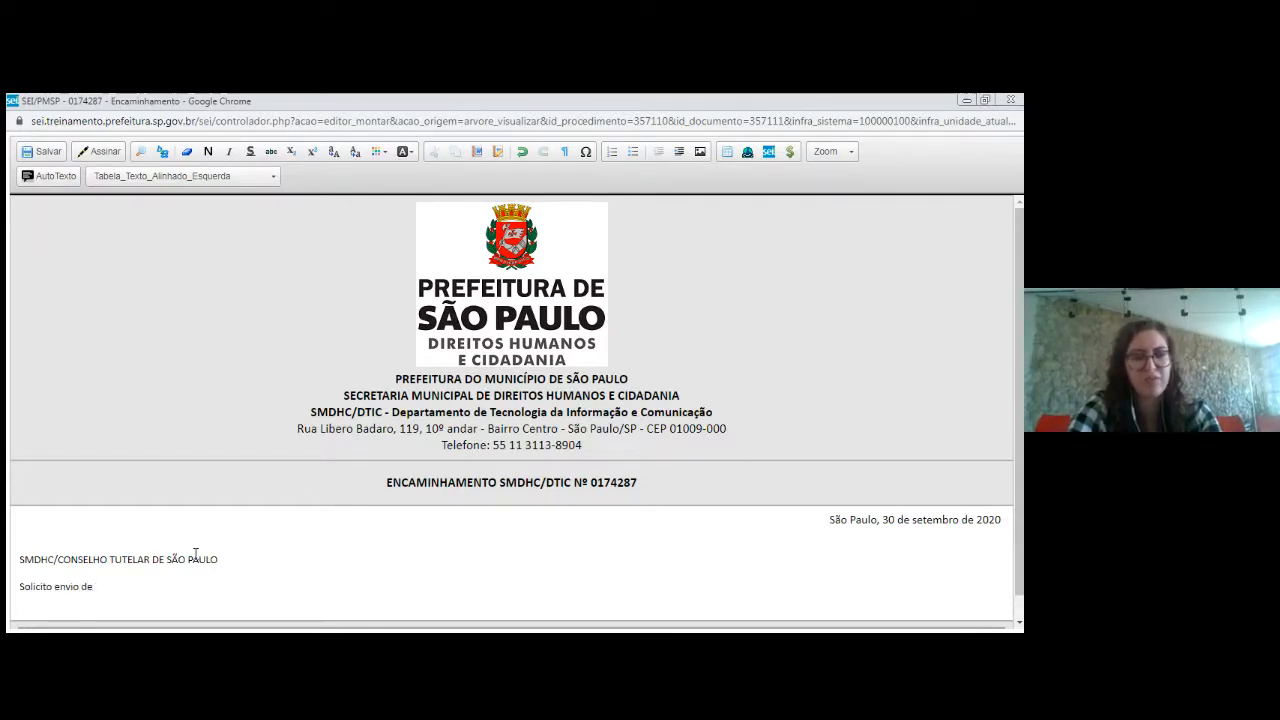
text( folha de)
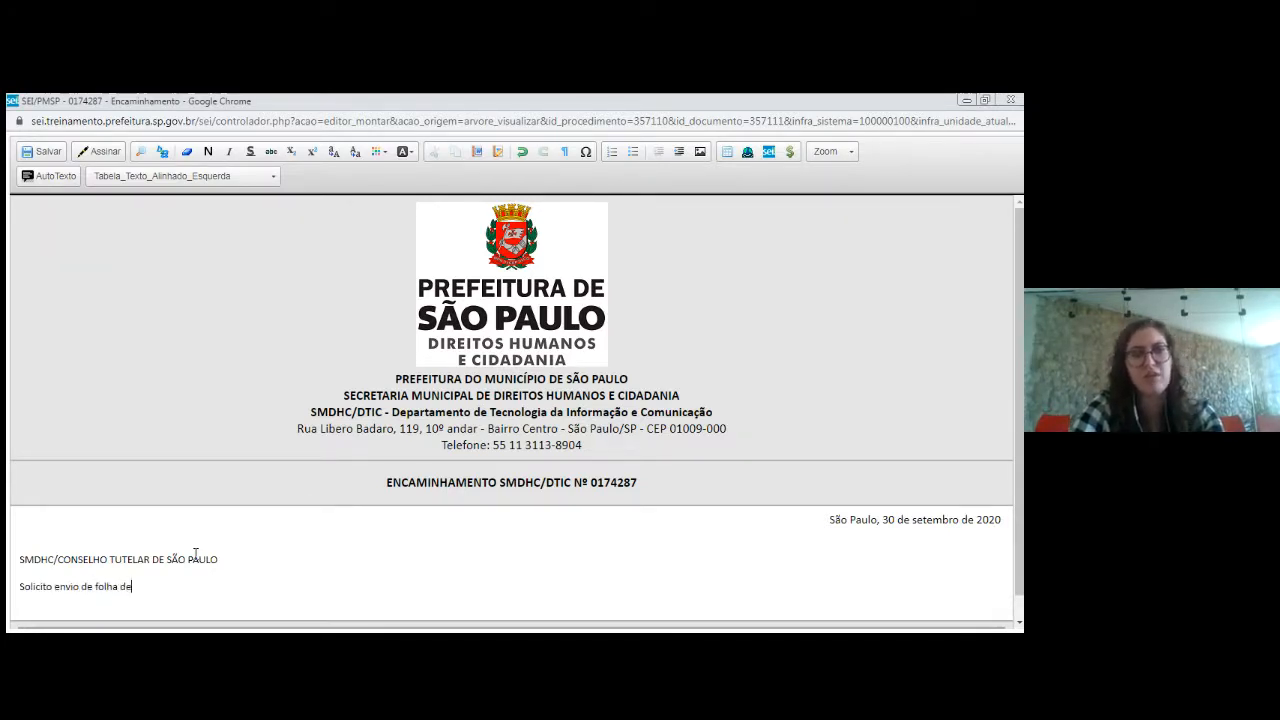
text( freq)
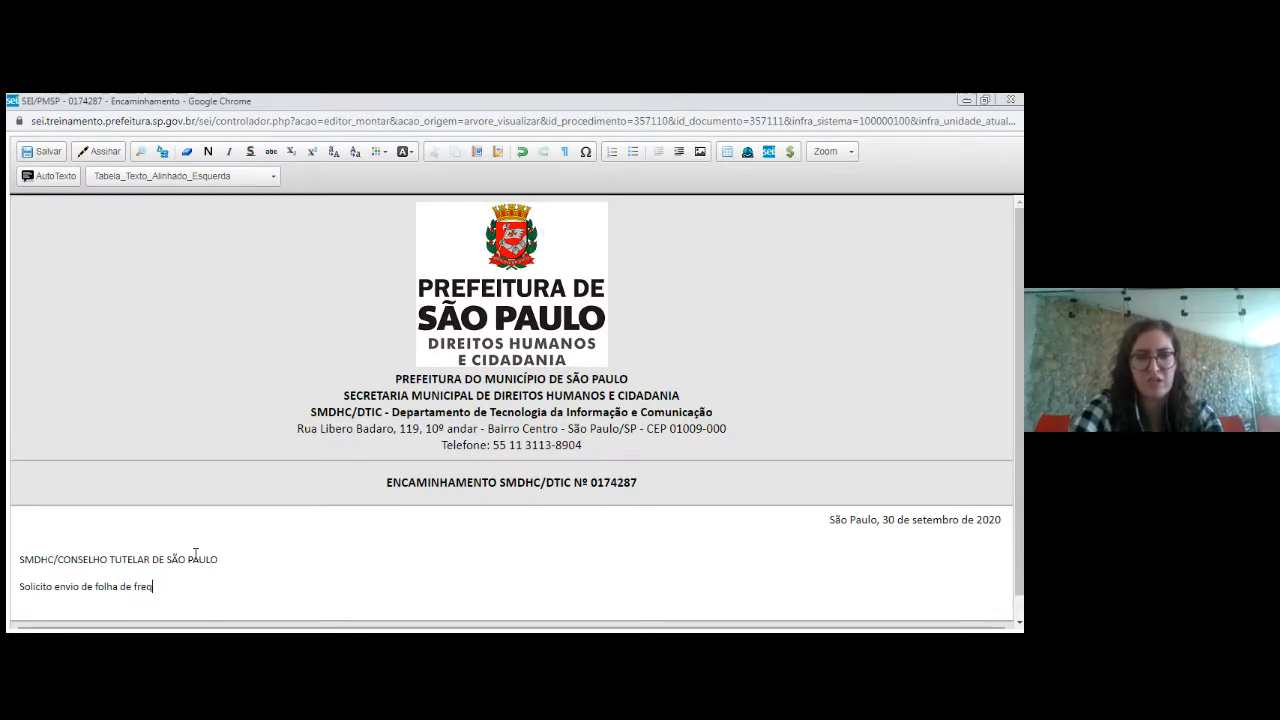
text(uênci)
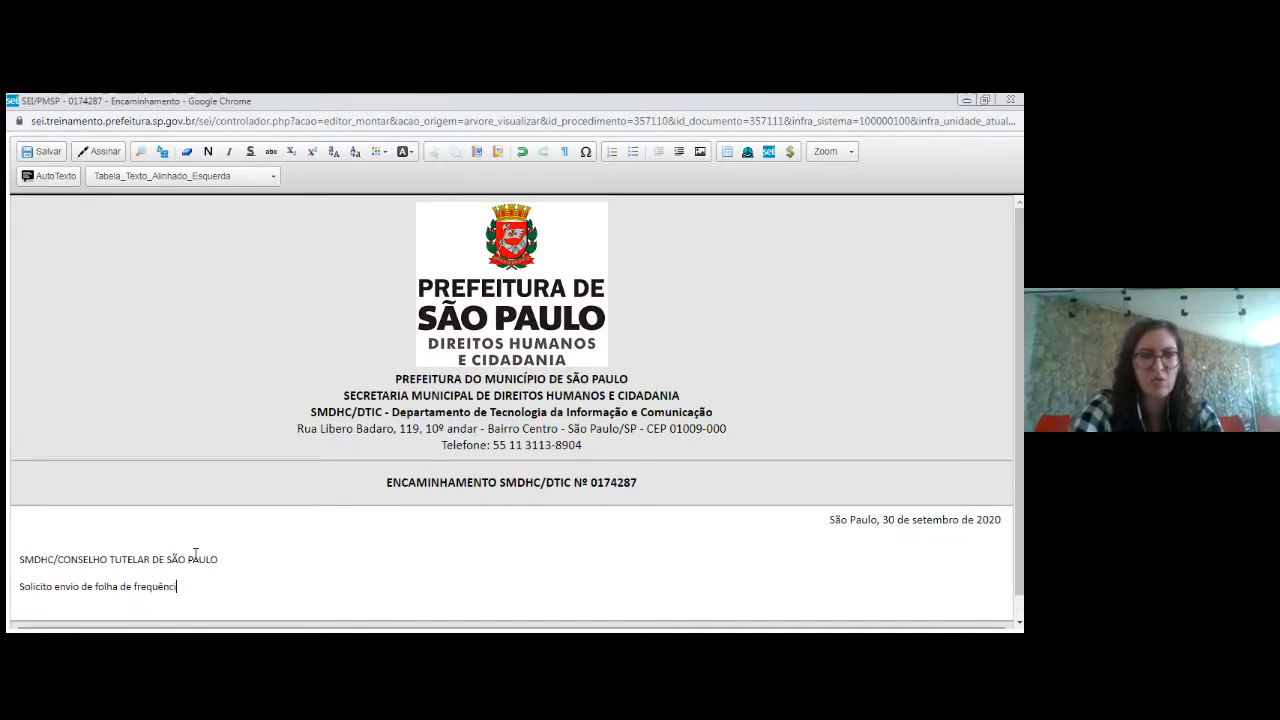
text(a da )
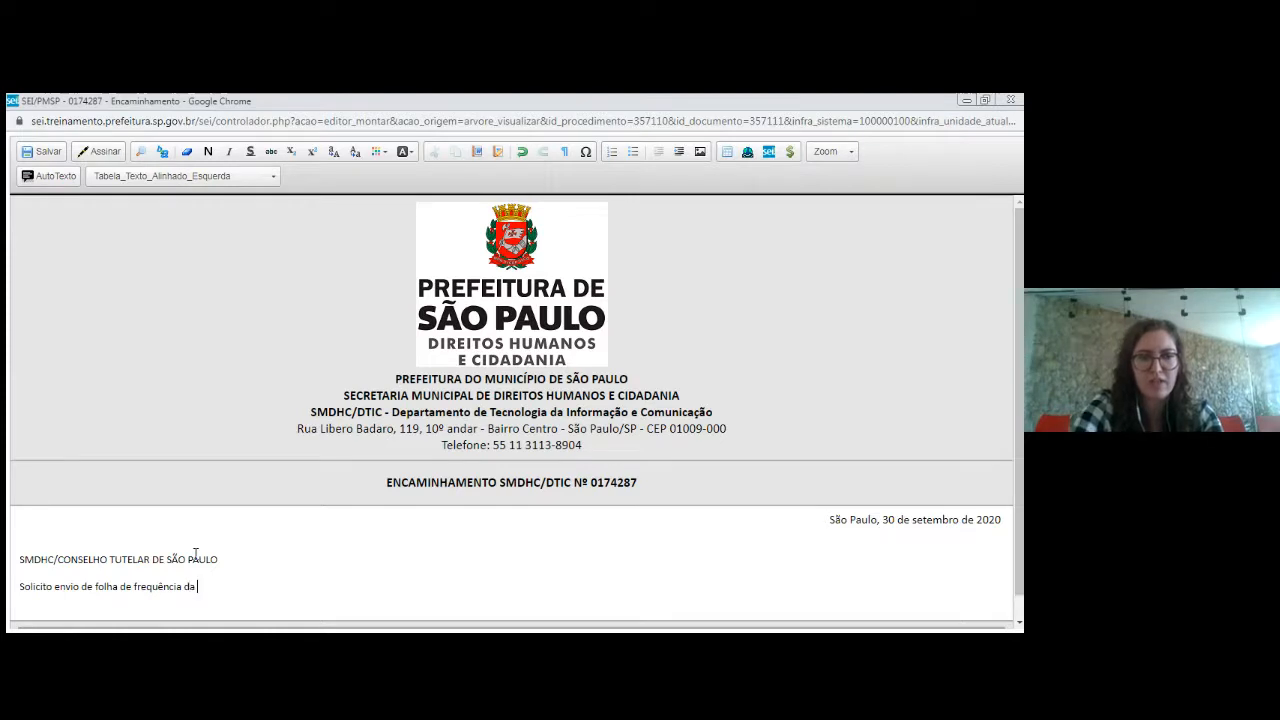
text(Conselheira)
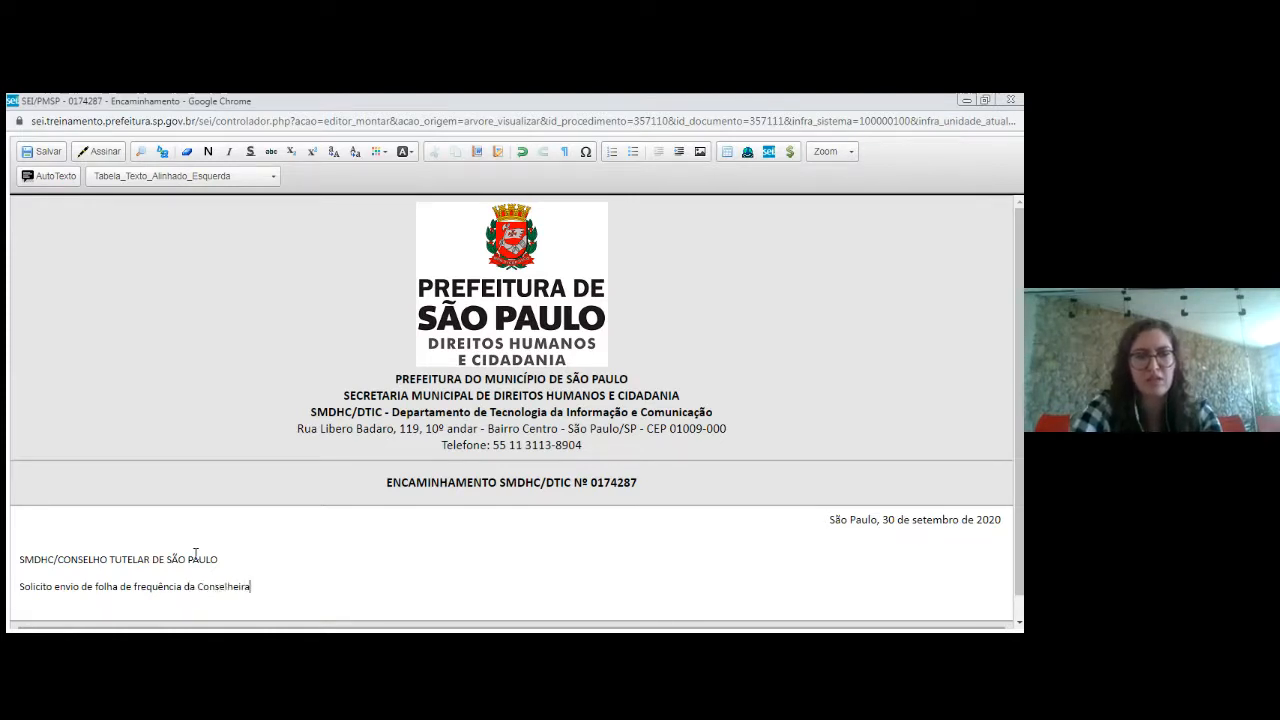
text( Tutelar )
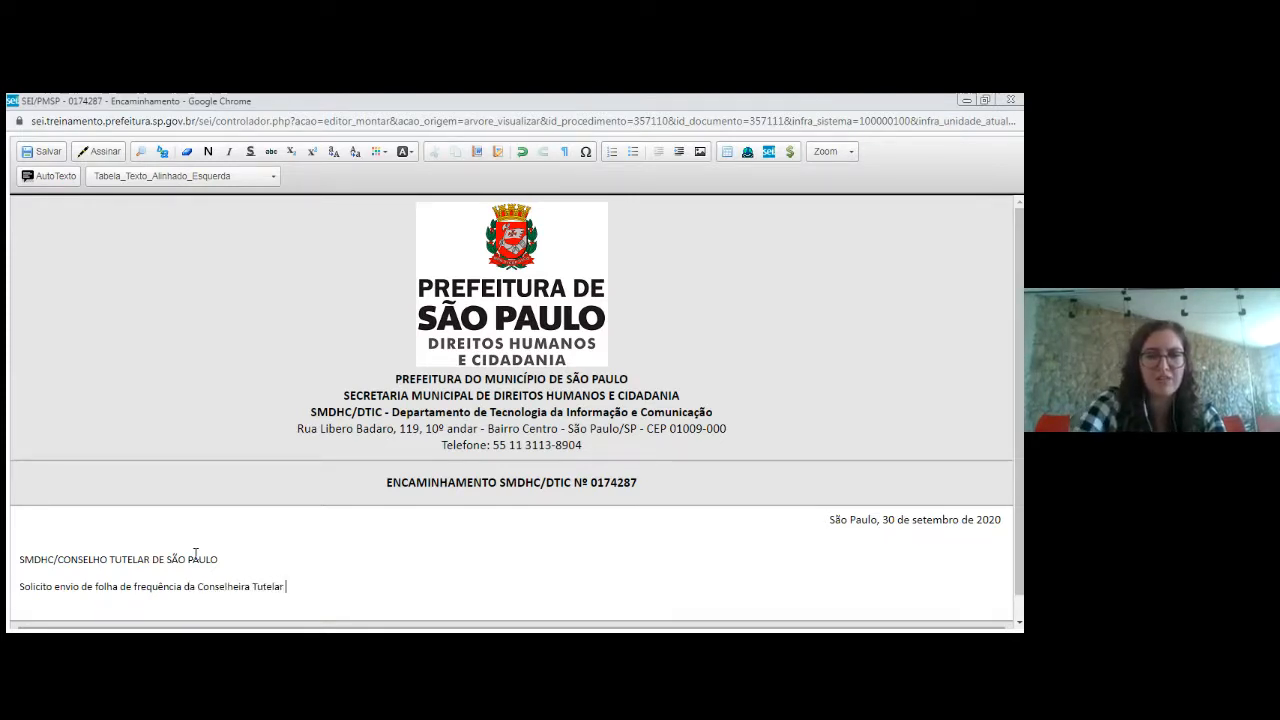
text(Maria)
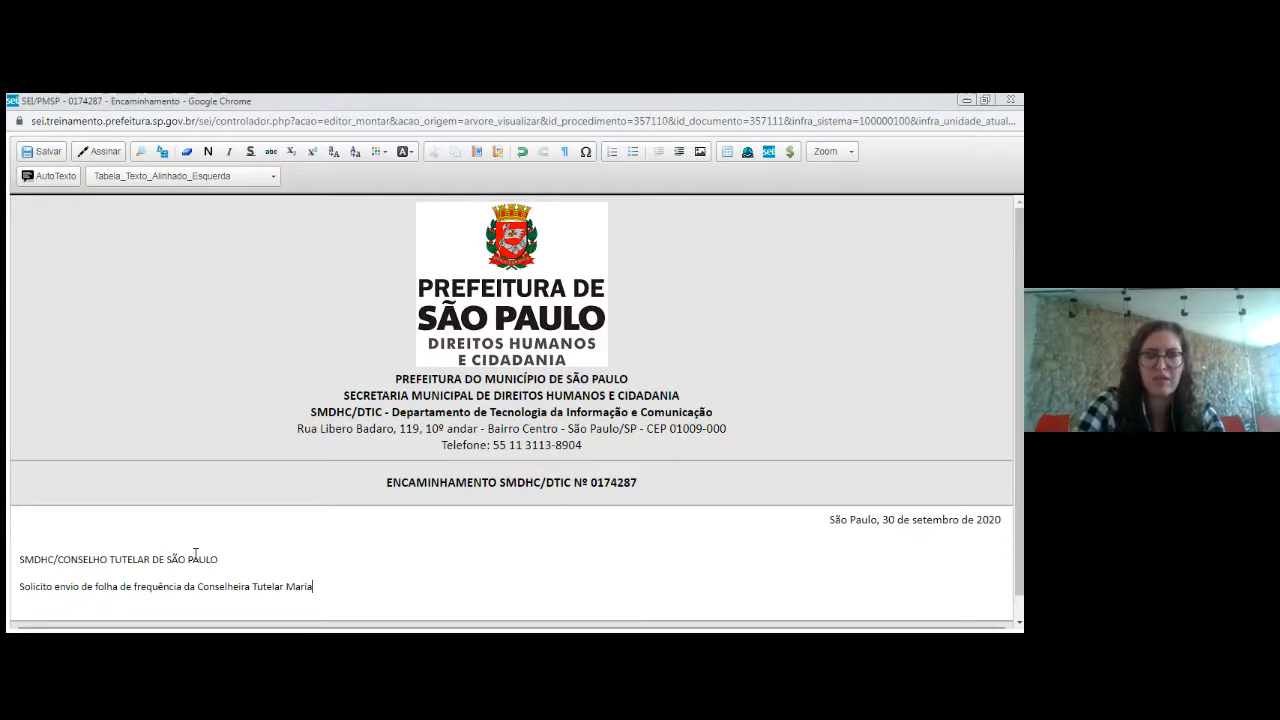
text( da Silva.)
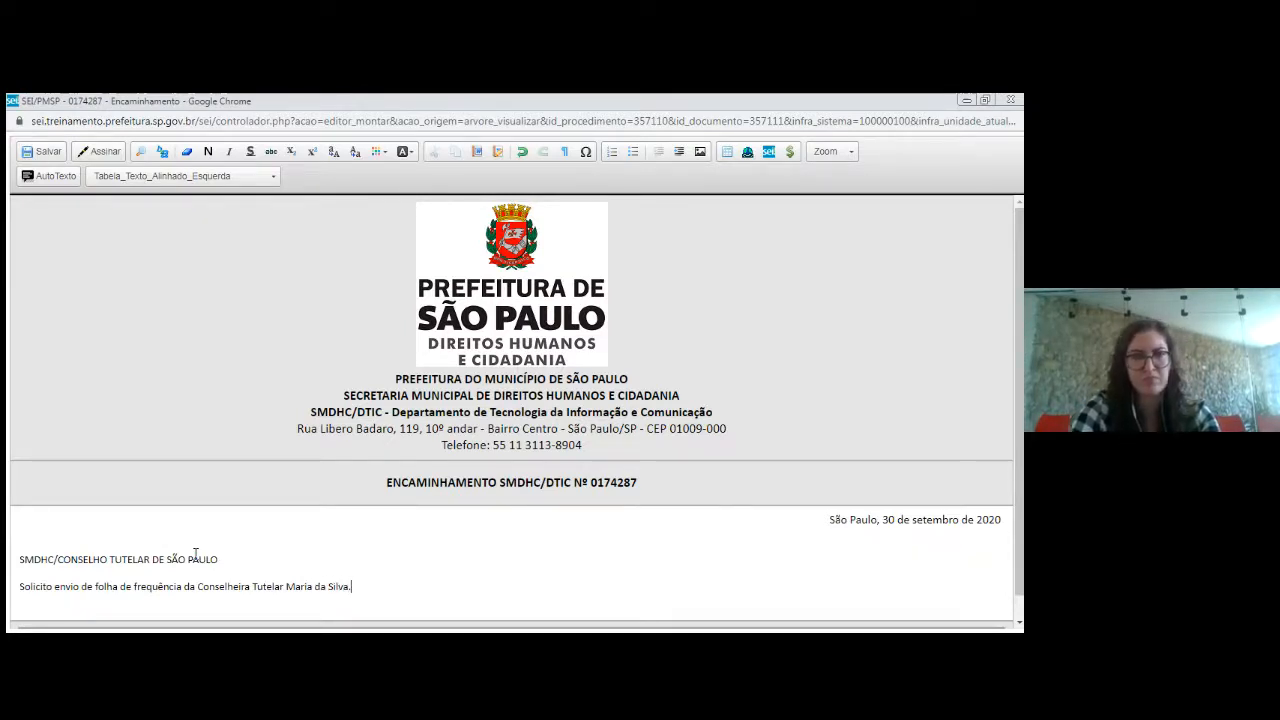
- Add the closing "Atenciosamente," followed by the sender's first name and the unit "SMDHC/RH" on the line beneath
key(Return)
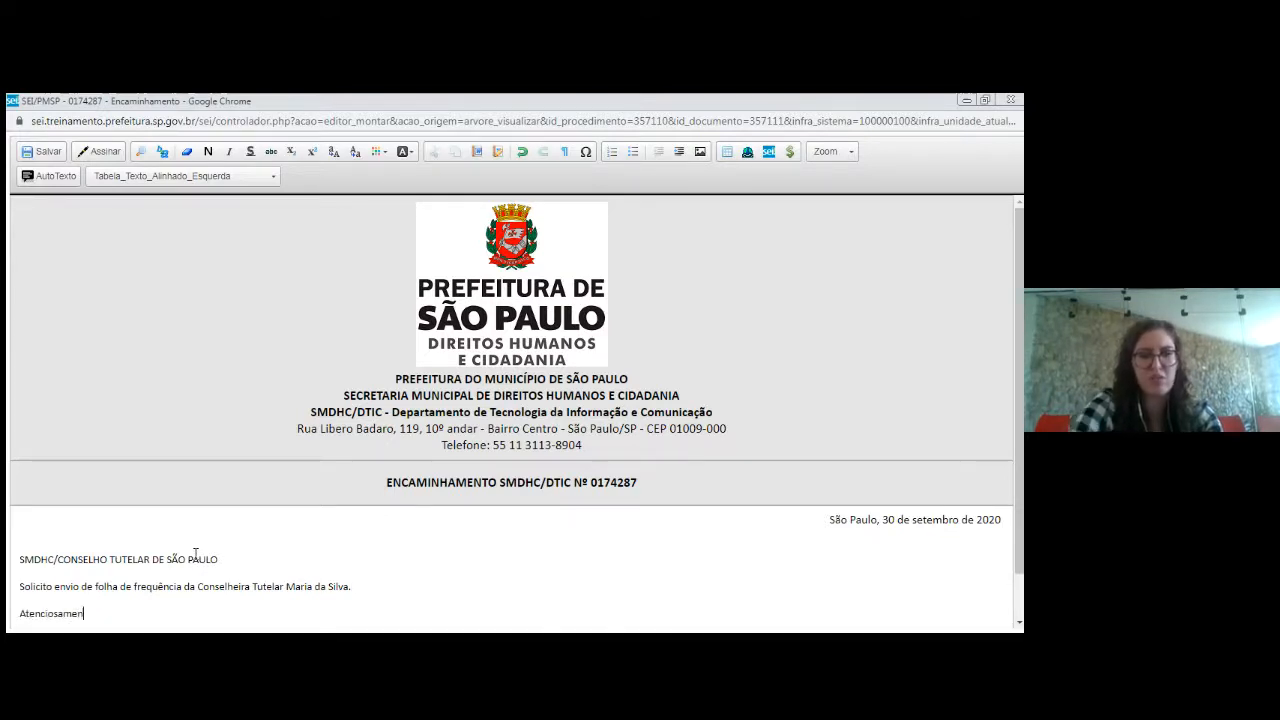
key(Return)
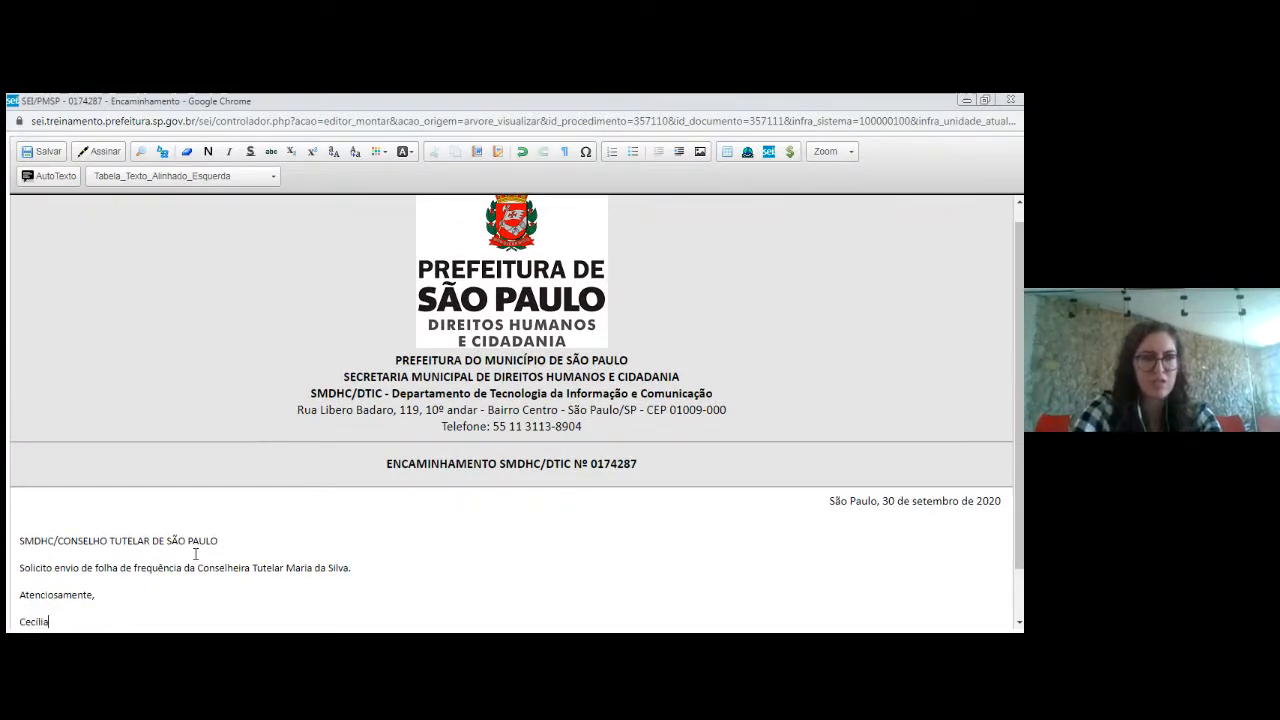
text(Cecilia)
key(Return)
text(SMD)
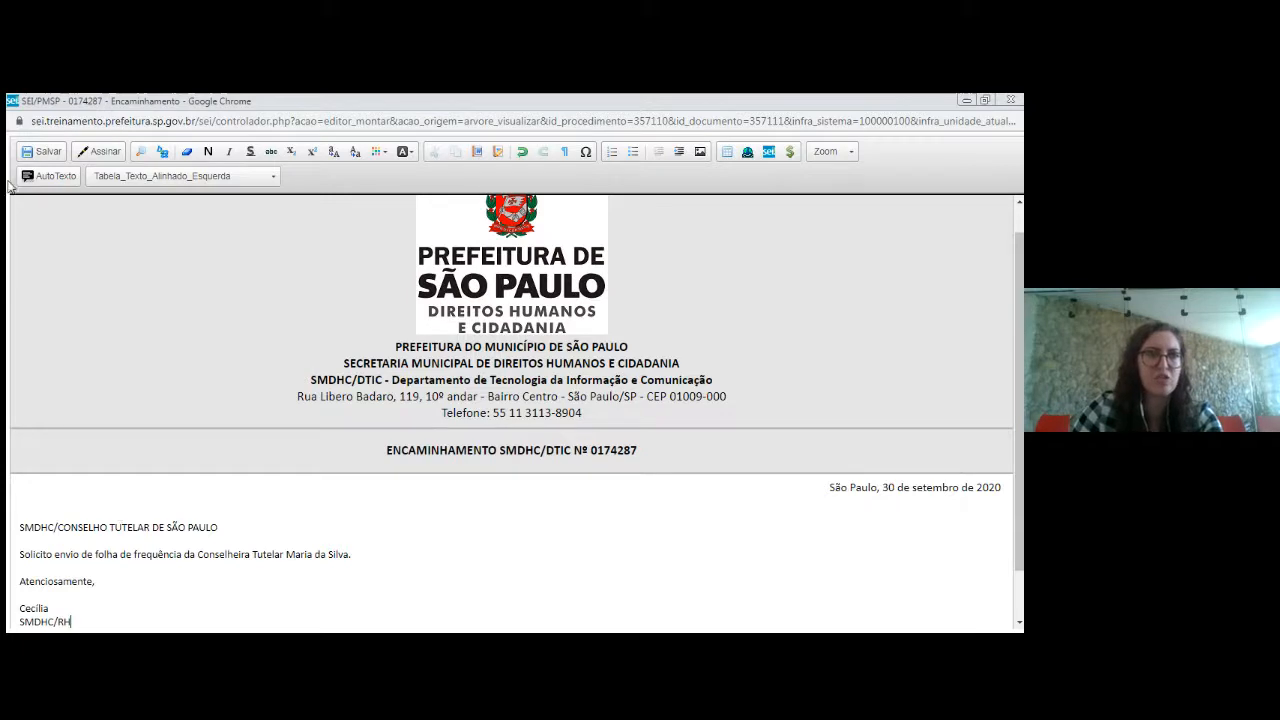
- Save the changes to the Encaminhamento and open its signature form in a maximized window
click(100, 155)
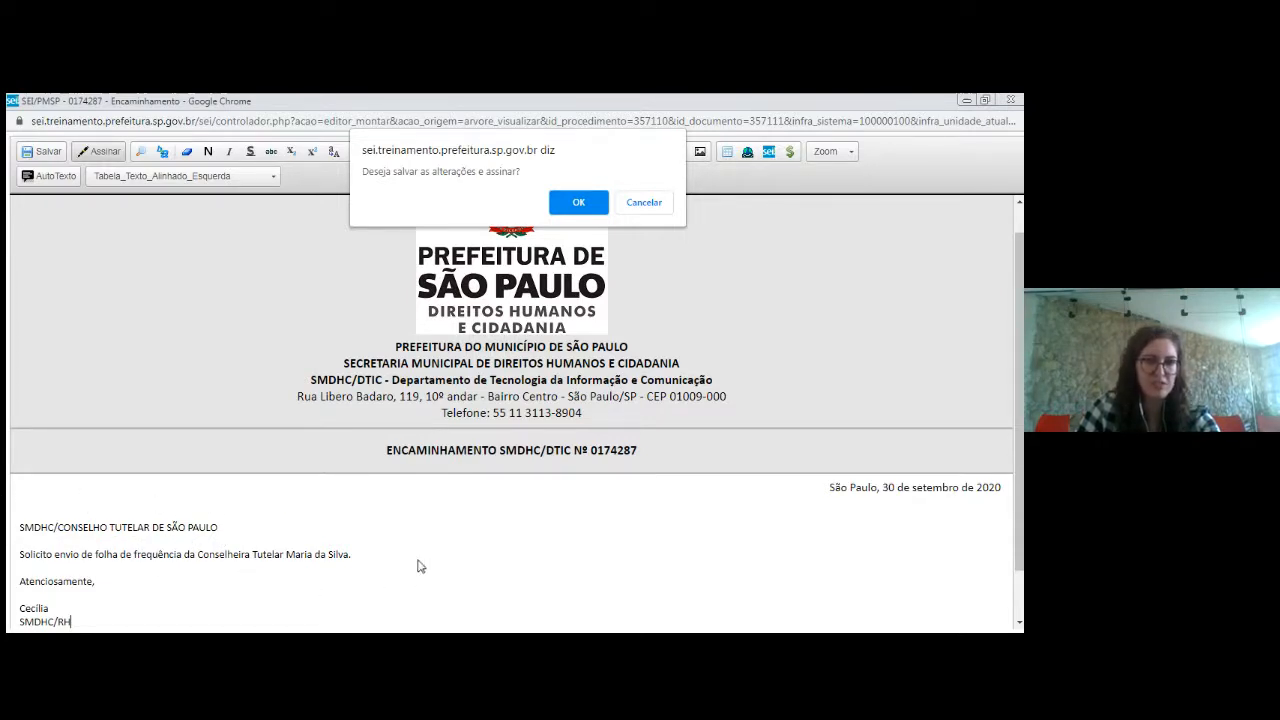
click(581, 202)
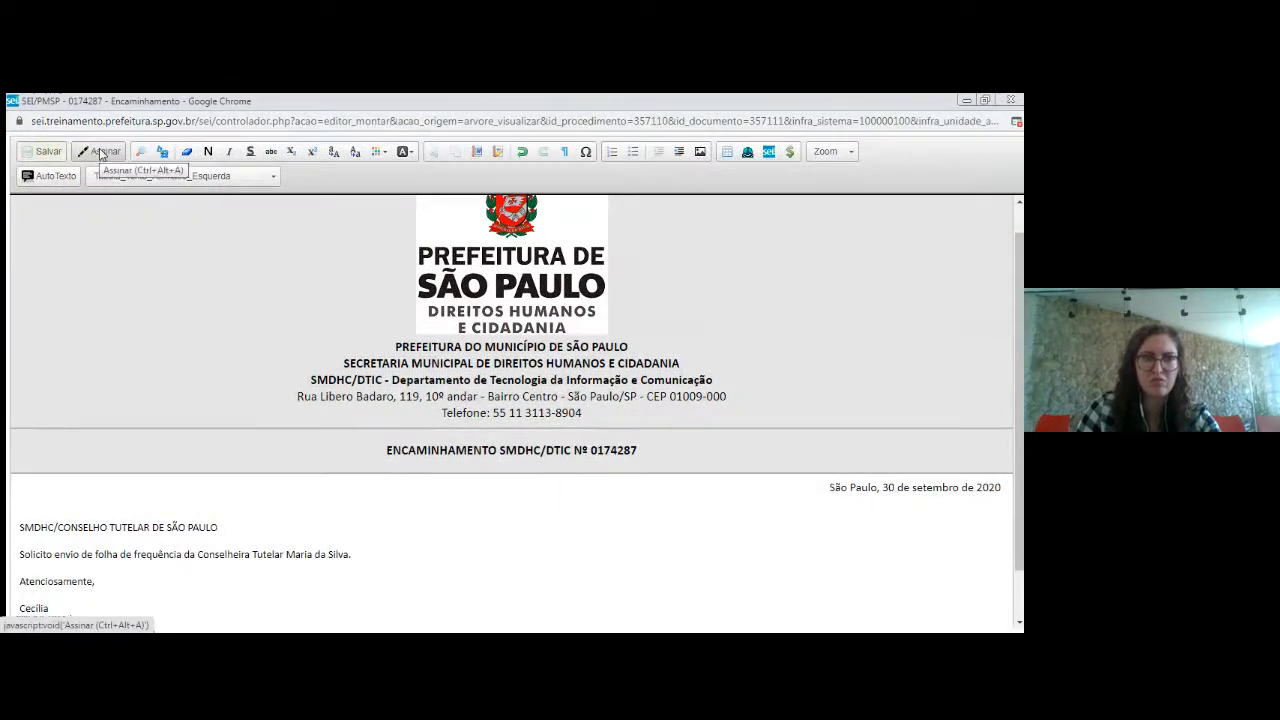
click(100, 152)
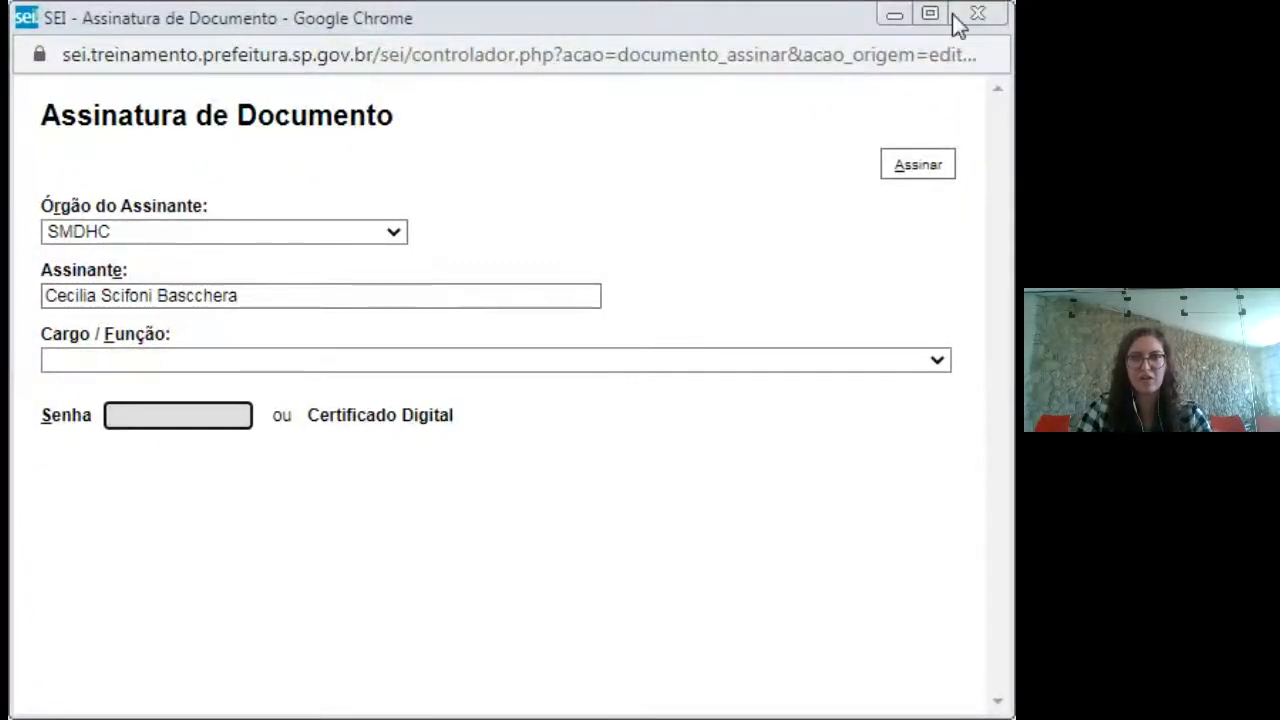
click(929, 14)
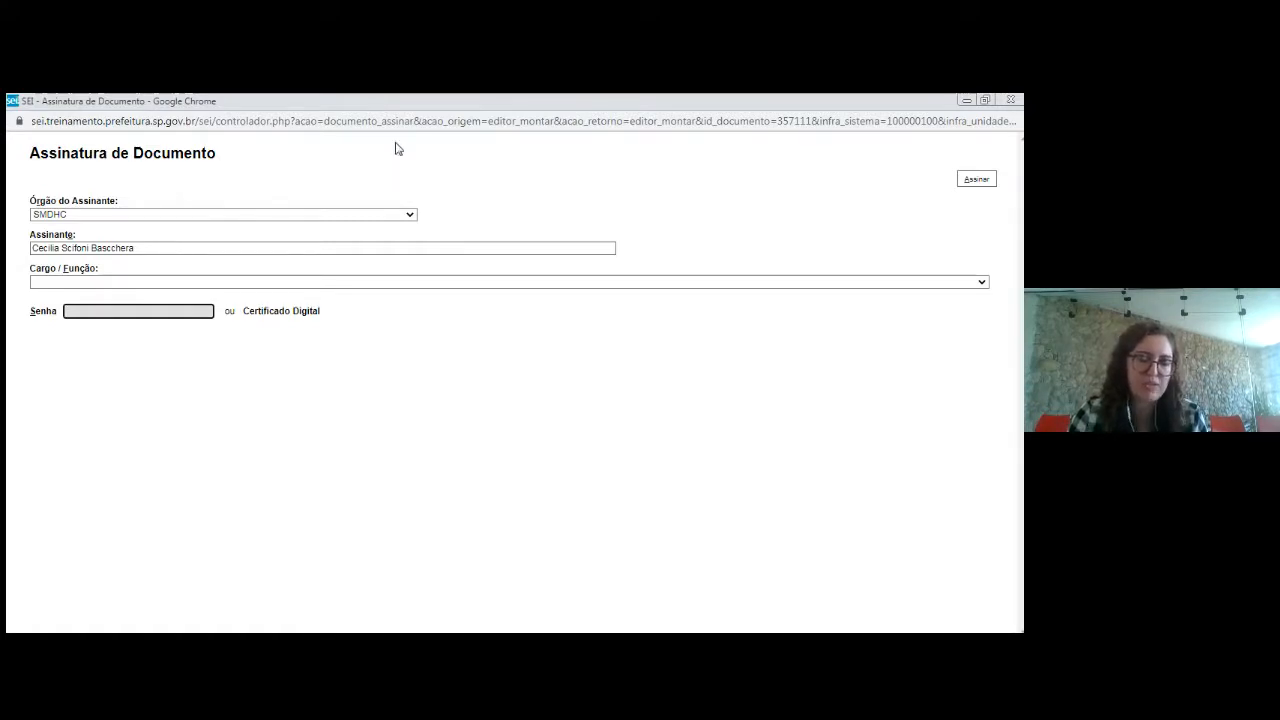
- Sign the document with the role Assessor I and the signer's account password
click(75, 282)
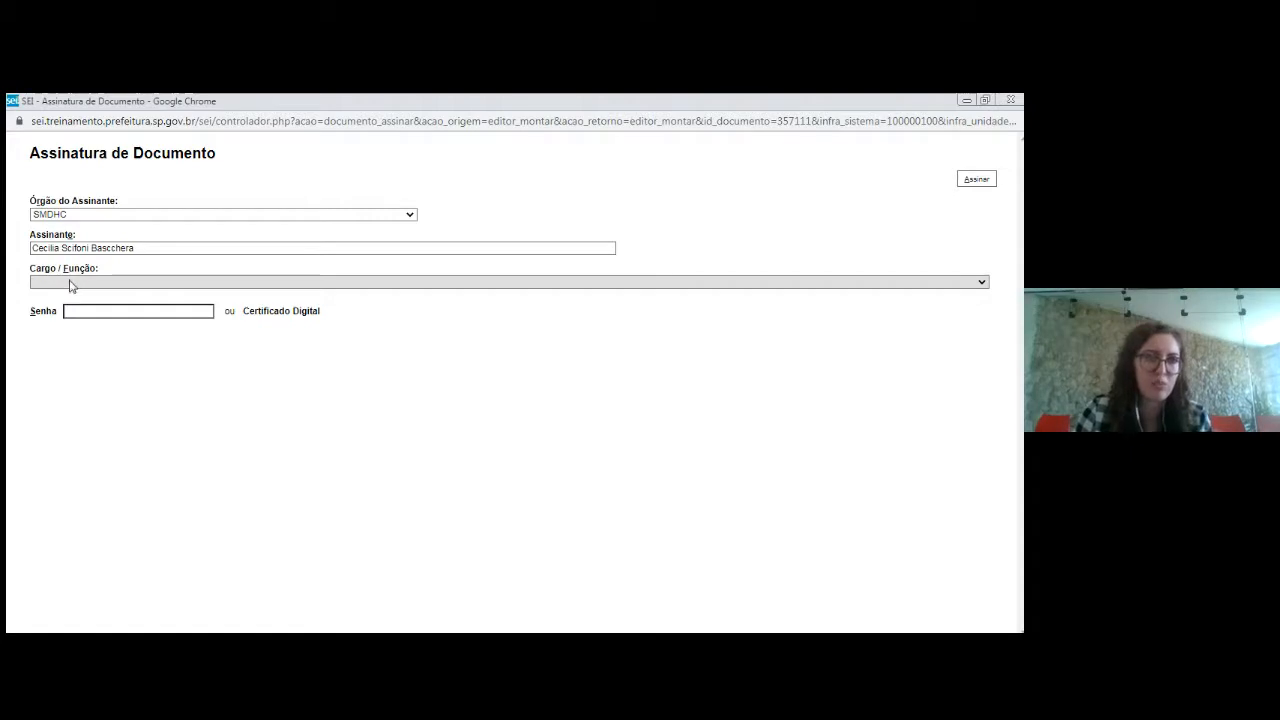
click(68, 300)
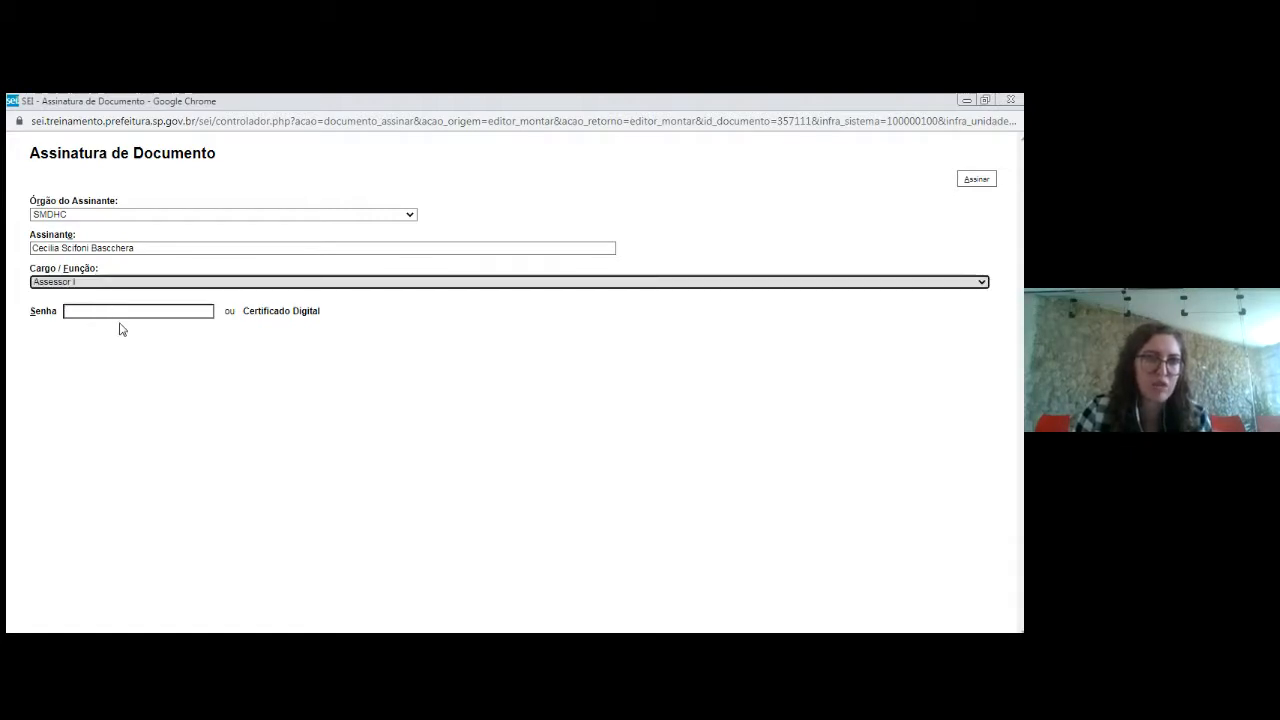
click(92, 311)
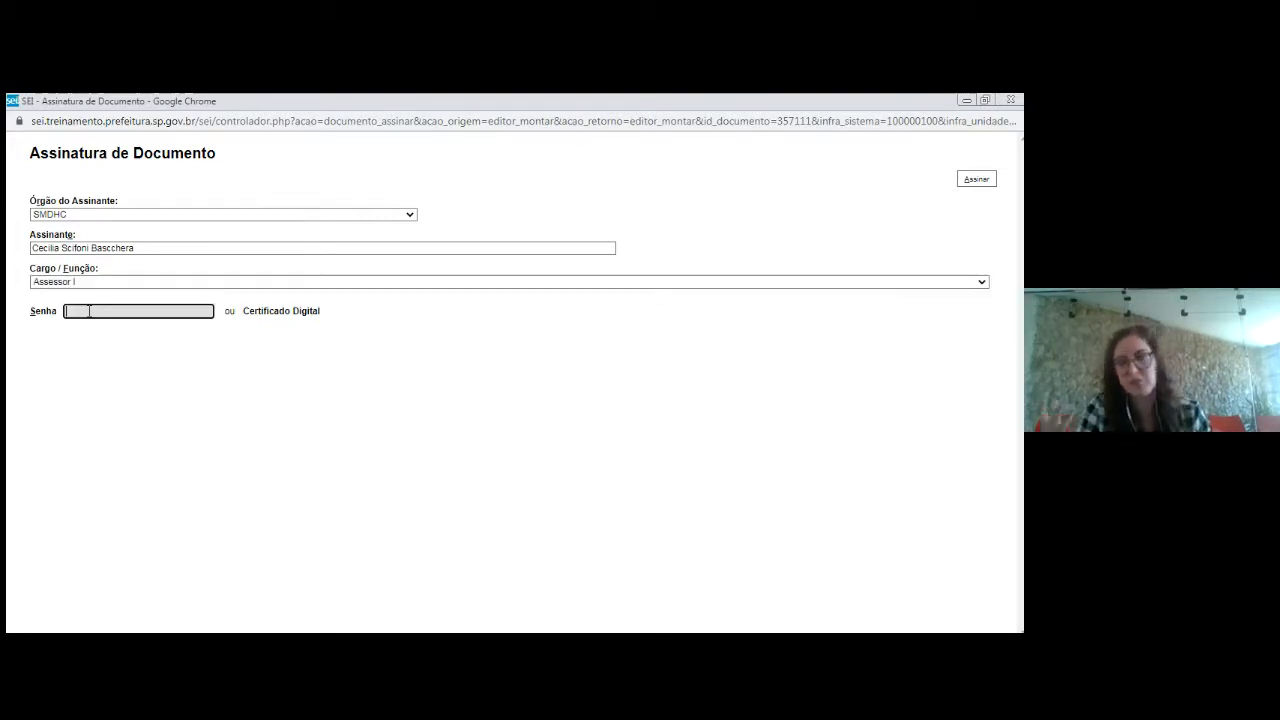
text(s)
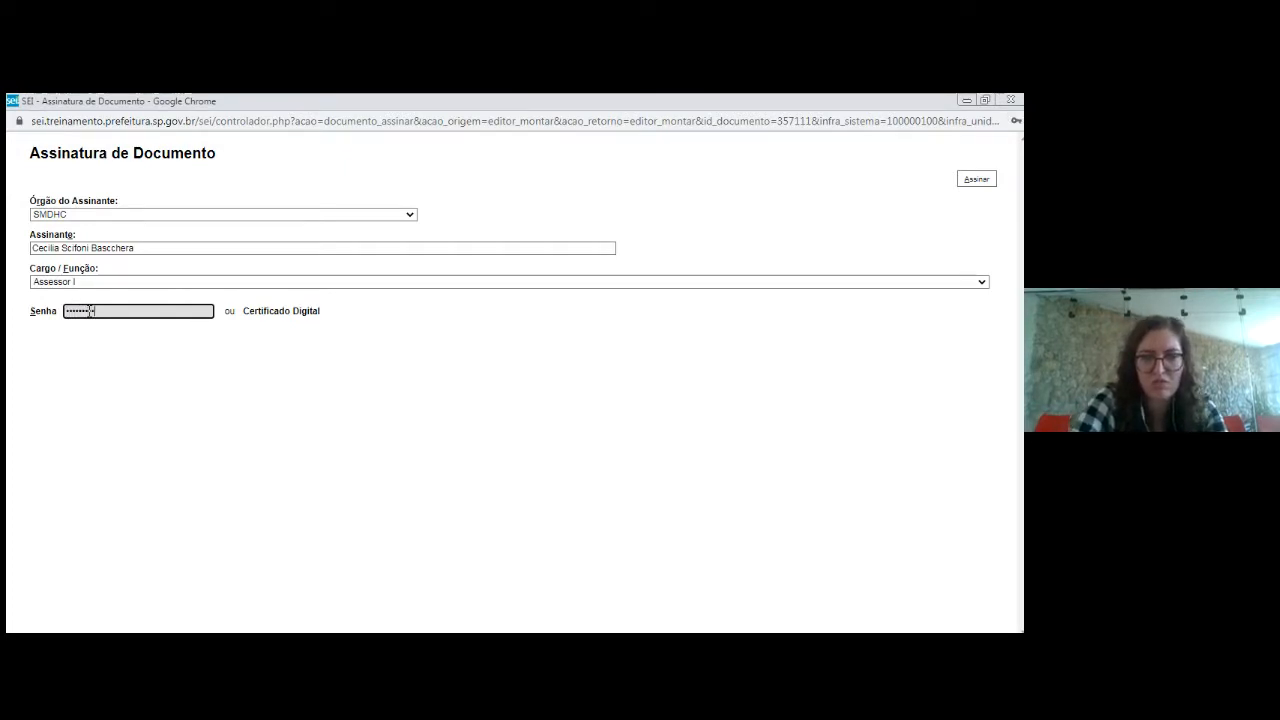
key(Return)
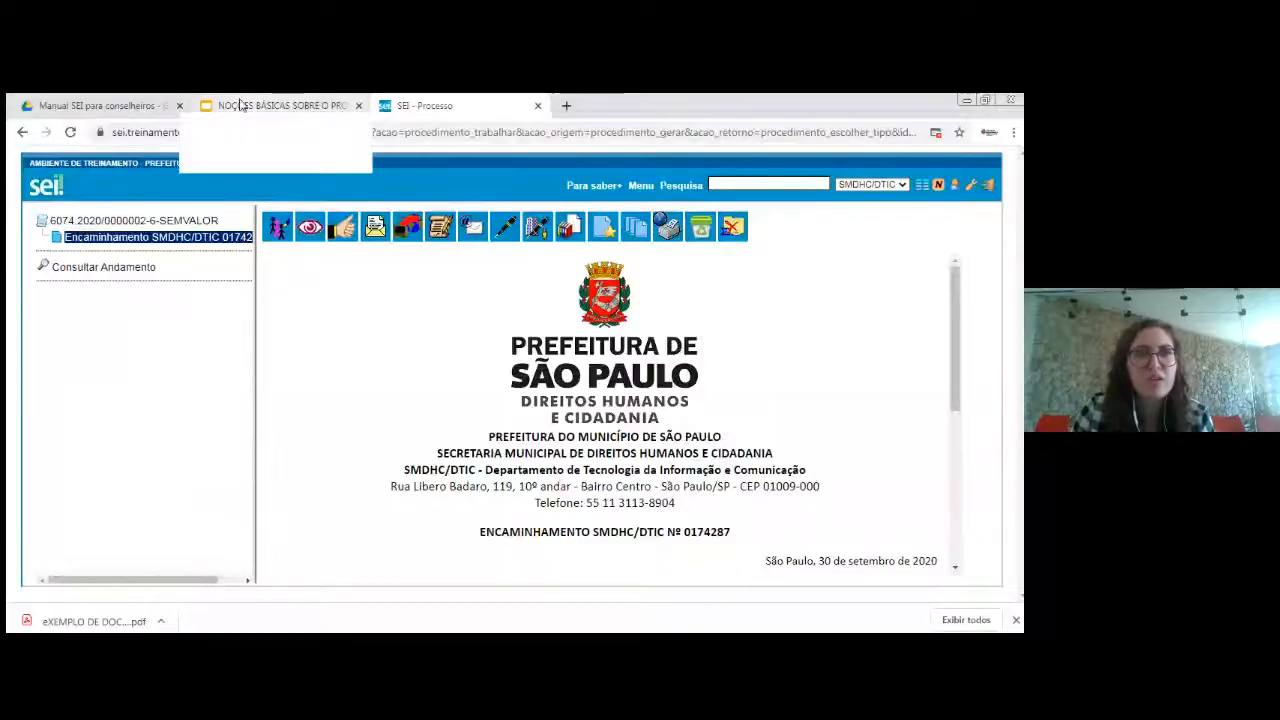
- Review the signed Encaminhamento from its letterhead down to the electronic signature block
scroll(330, 335, down, 3)
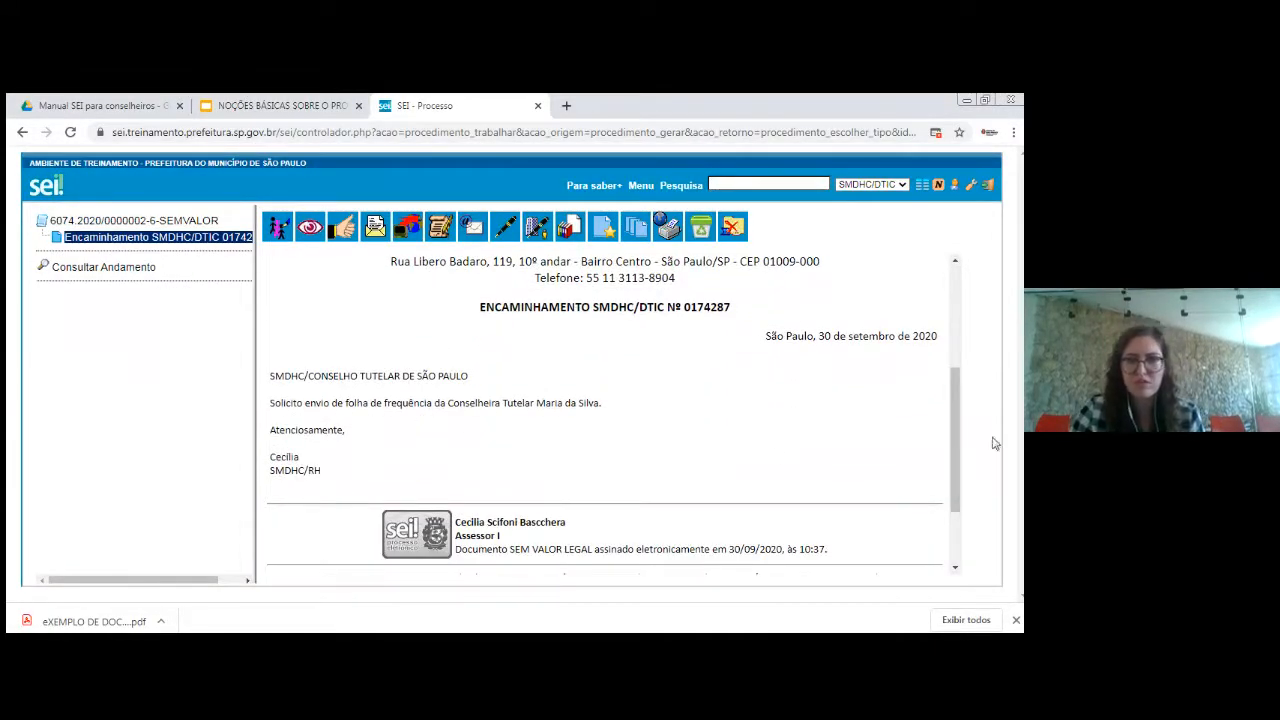
scroll(666, 386, up, 1)
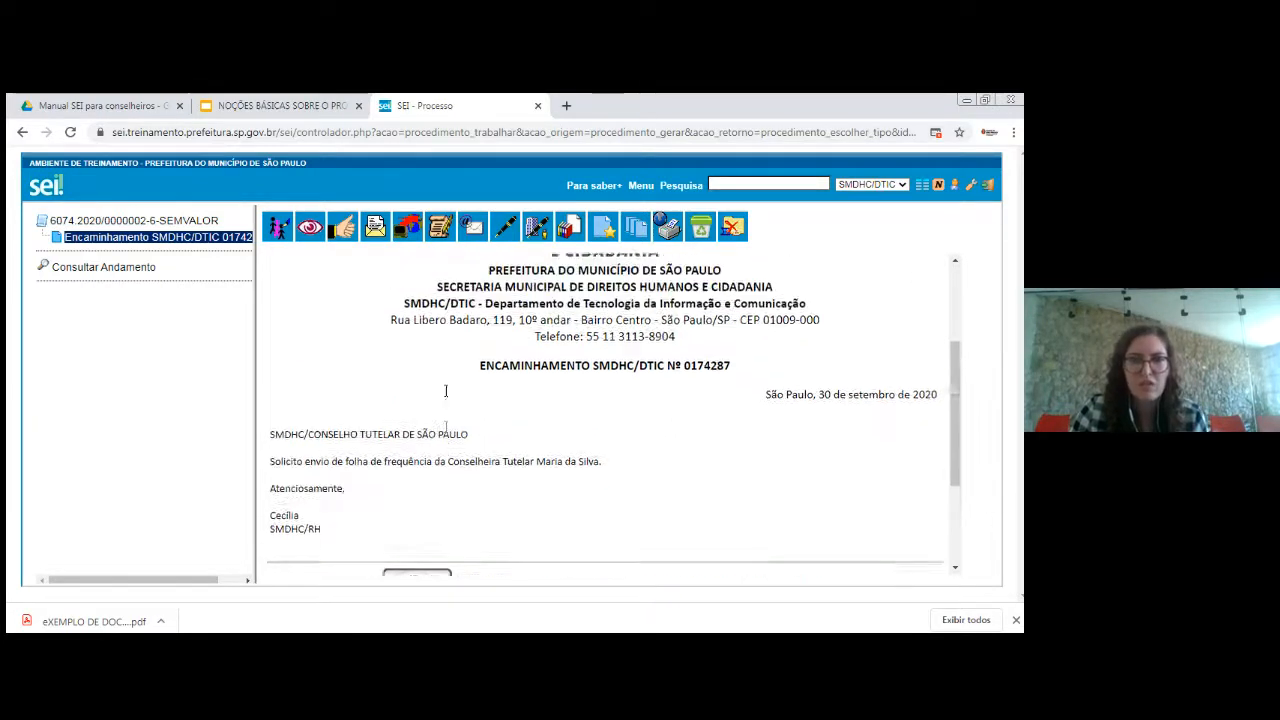
scroll(420, 402, down, 1)
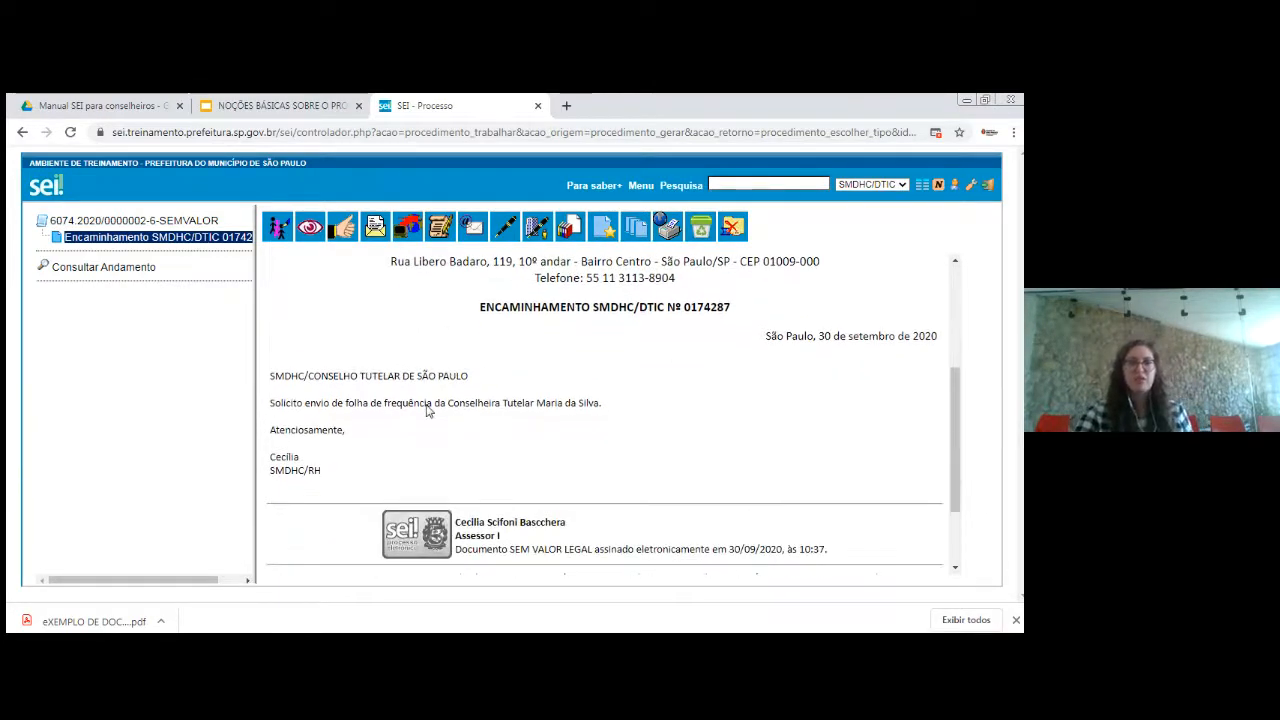
scroll(436, 404, up, 2)
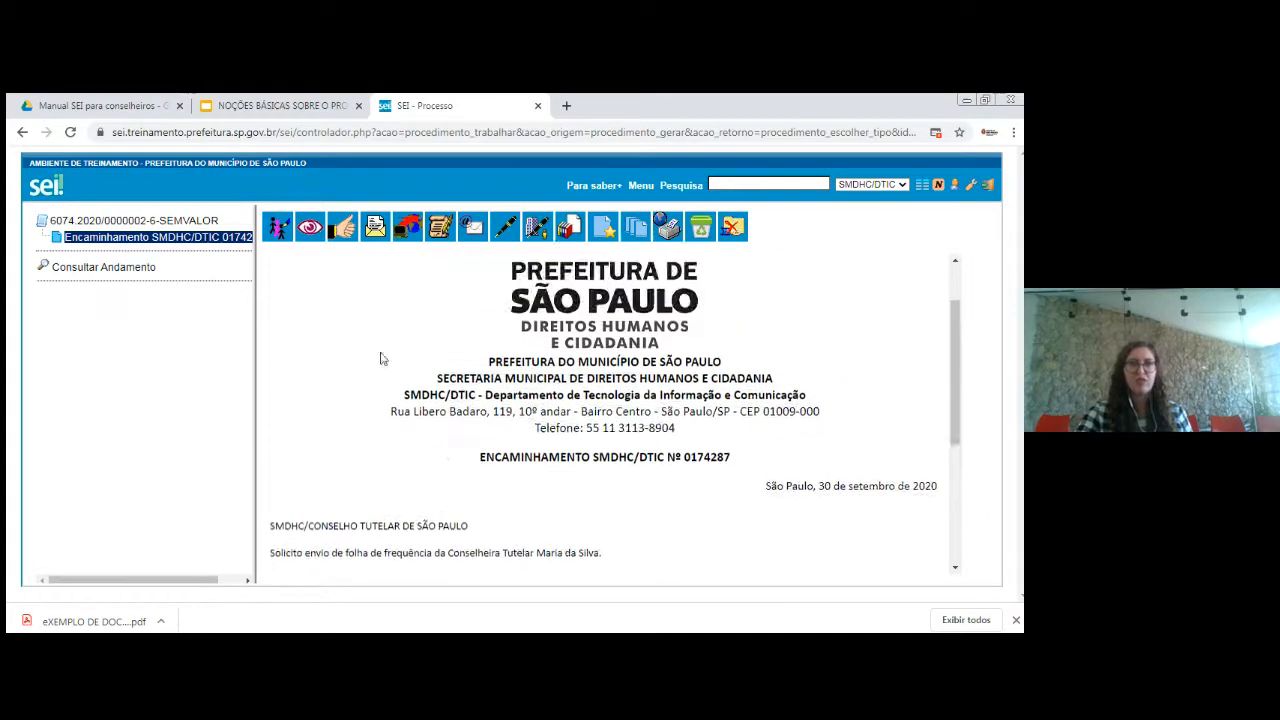
scroll(380, 357, down, 2)
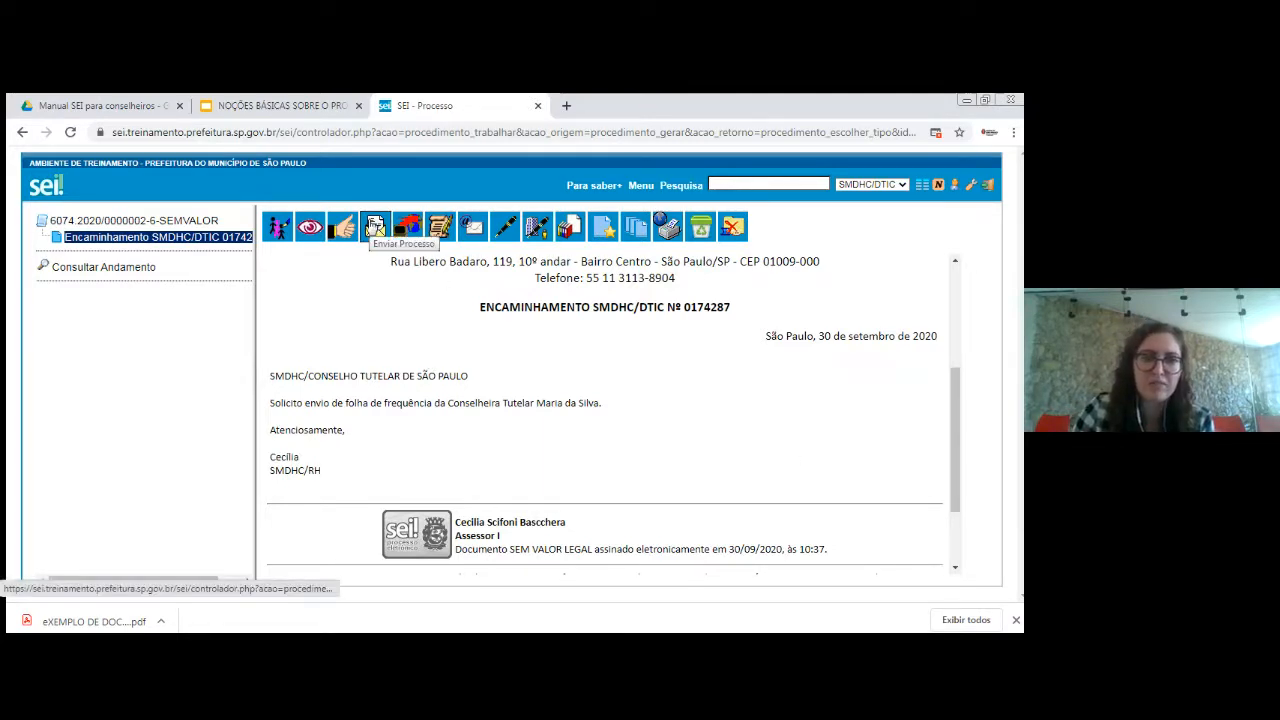
- Try to send the process to the unit "smdhc/cpca", clear the unit search, and return to the process
click(375, 226)
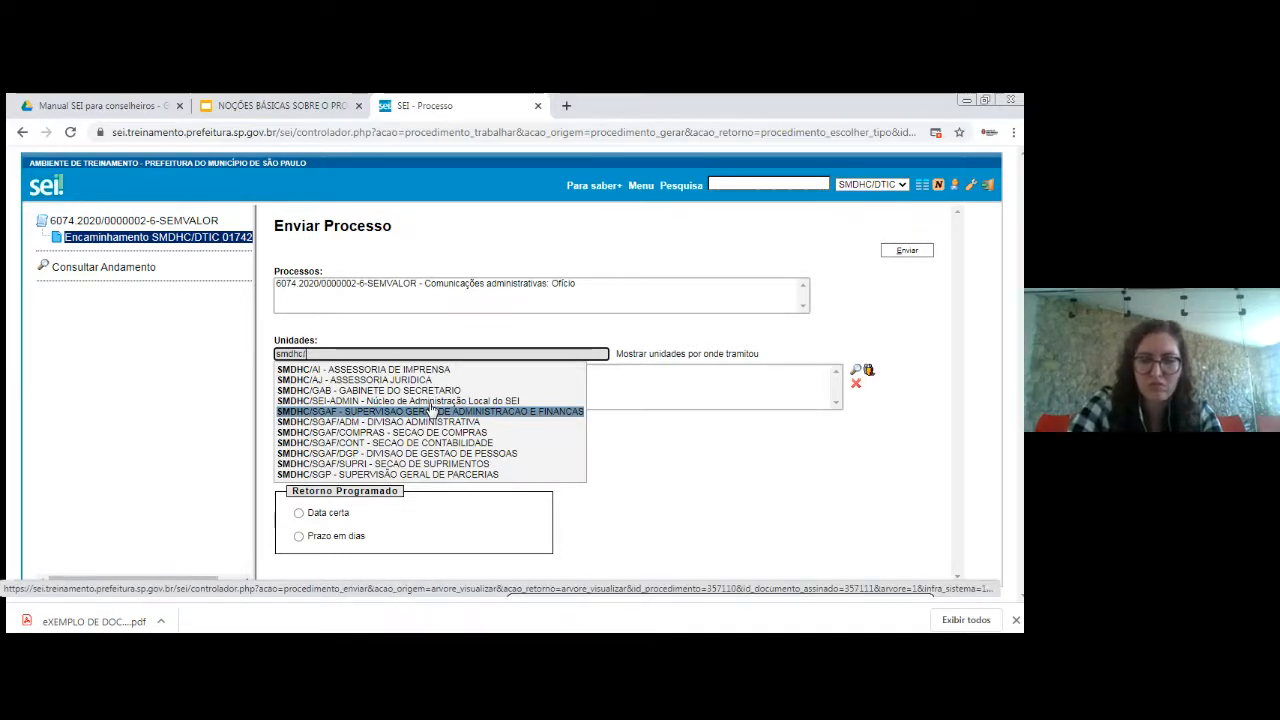
text(/cpca)
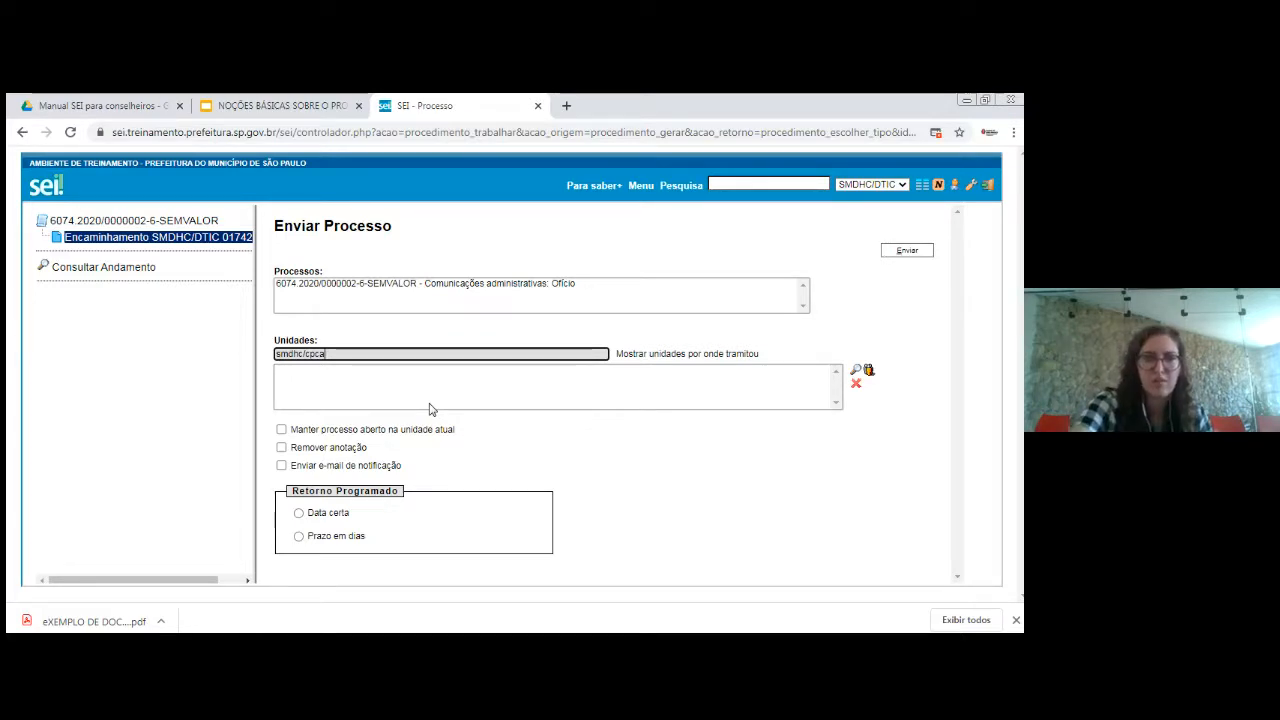
key(BackSpace)
key(BackSpace)
key(BackSpace)
key(BackSpace)
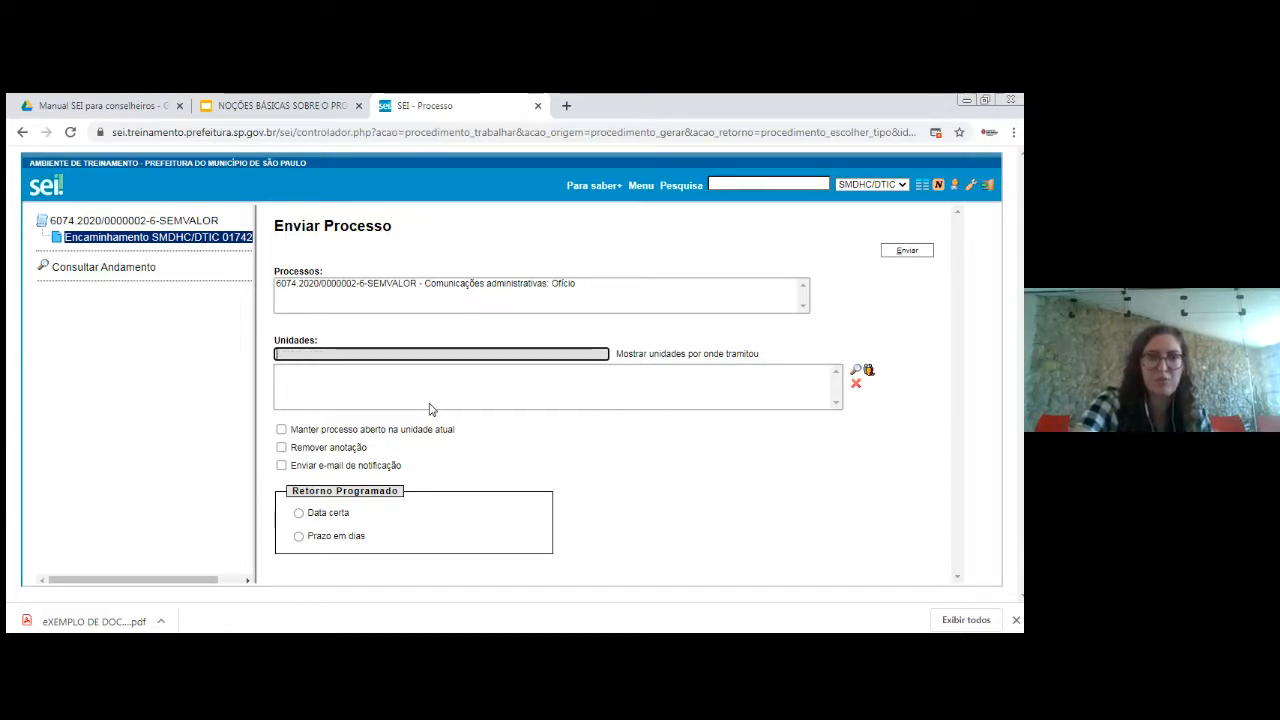
click(180, 220)
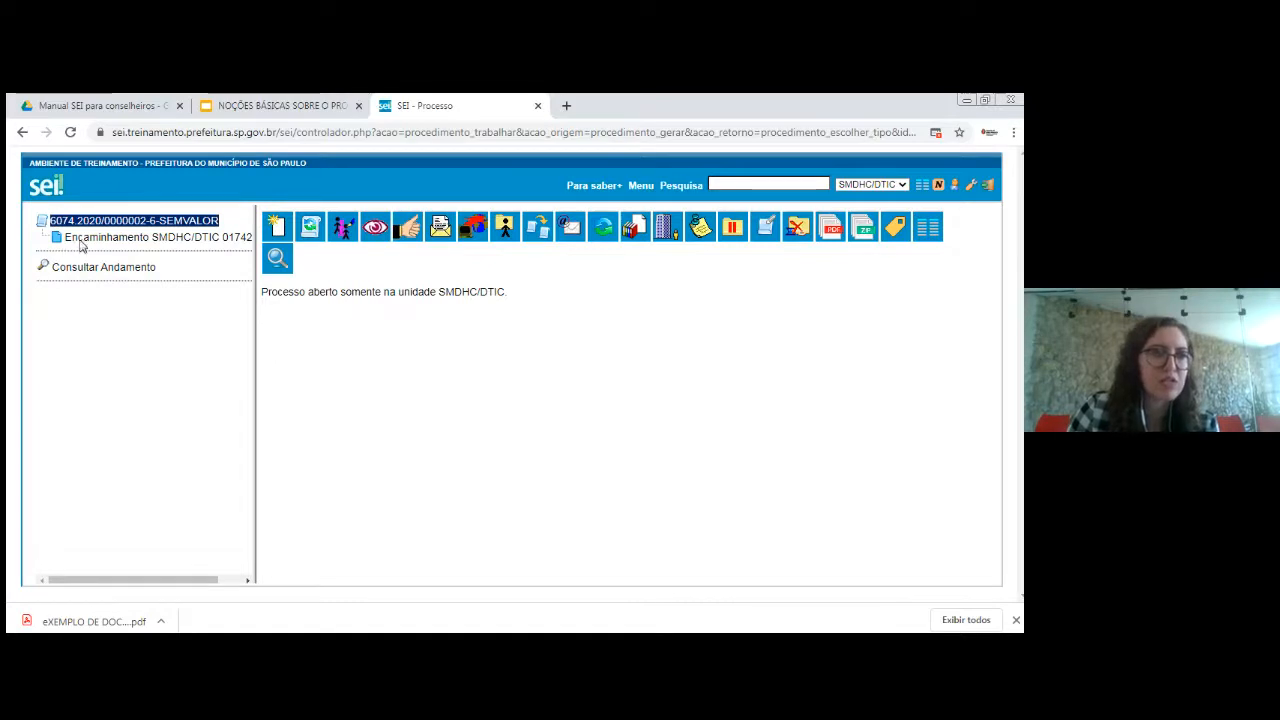
- Reopen the Encaminhamento from the process tree and examine its request text, signature and authenticity details
click(153, 238)
scroll(492, 430, down, 5)
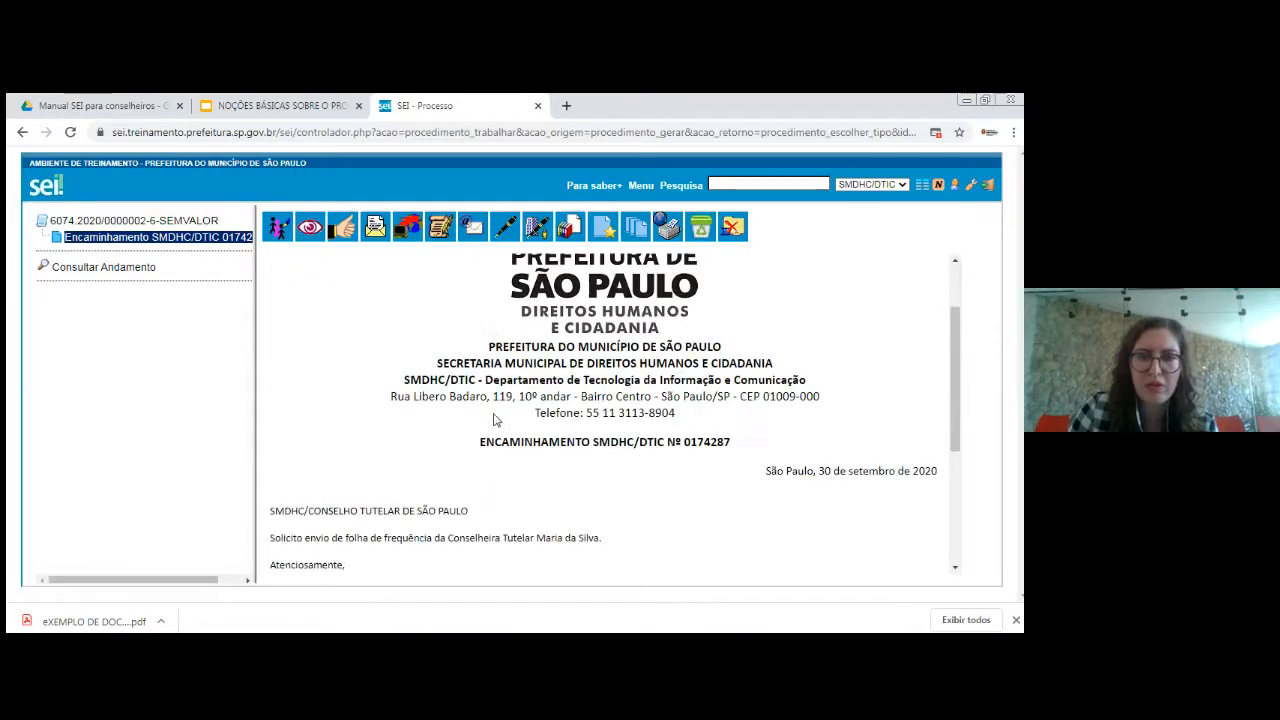
scroll(478, 395, up, 2)
scroll(478, 383, down, 3)
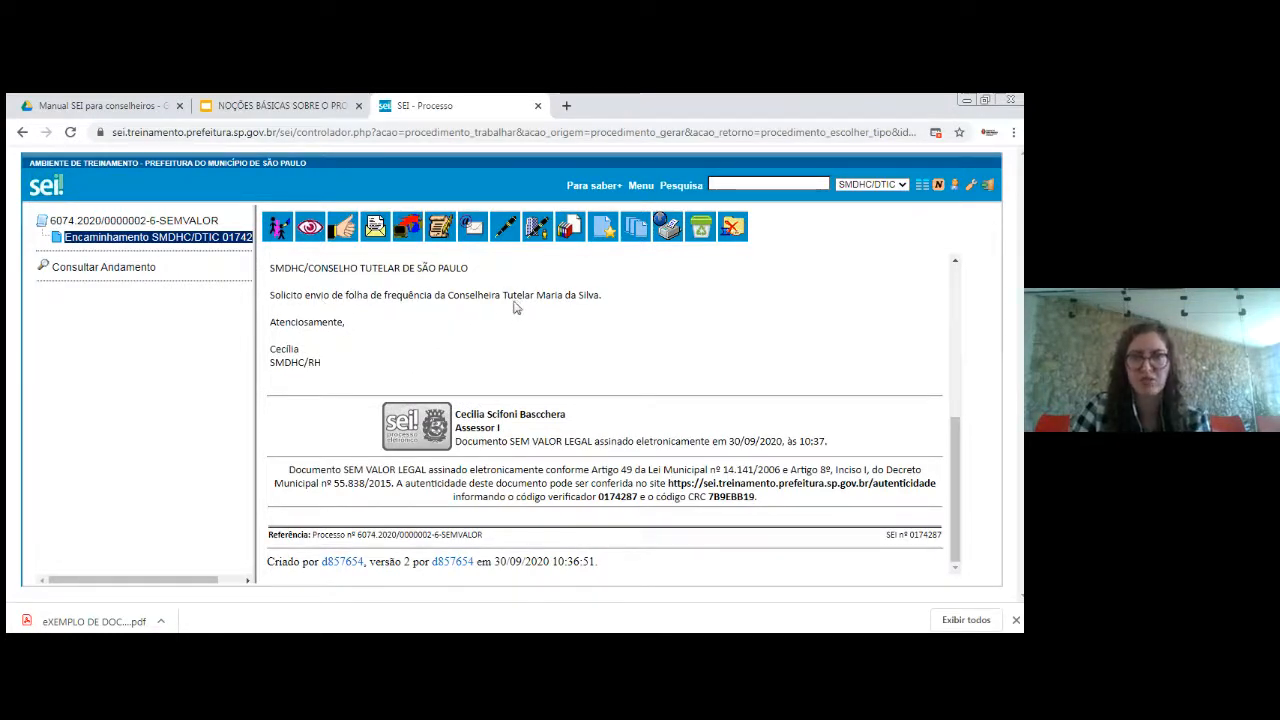
scroll(517, 307, up, 5)
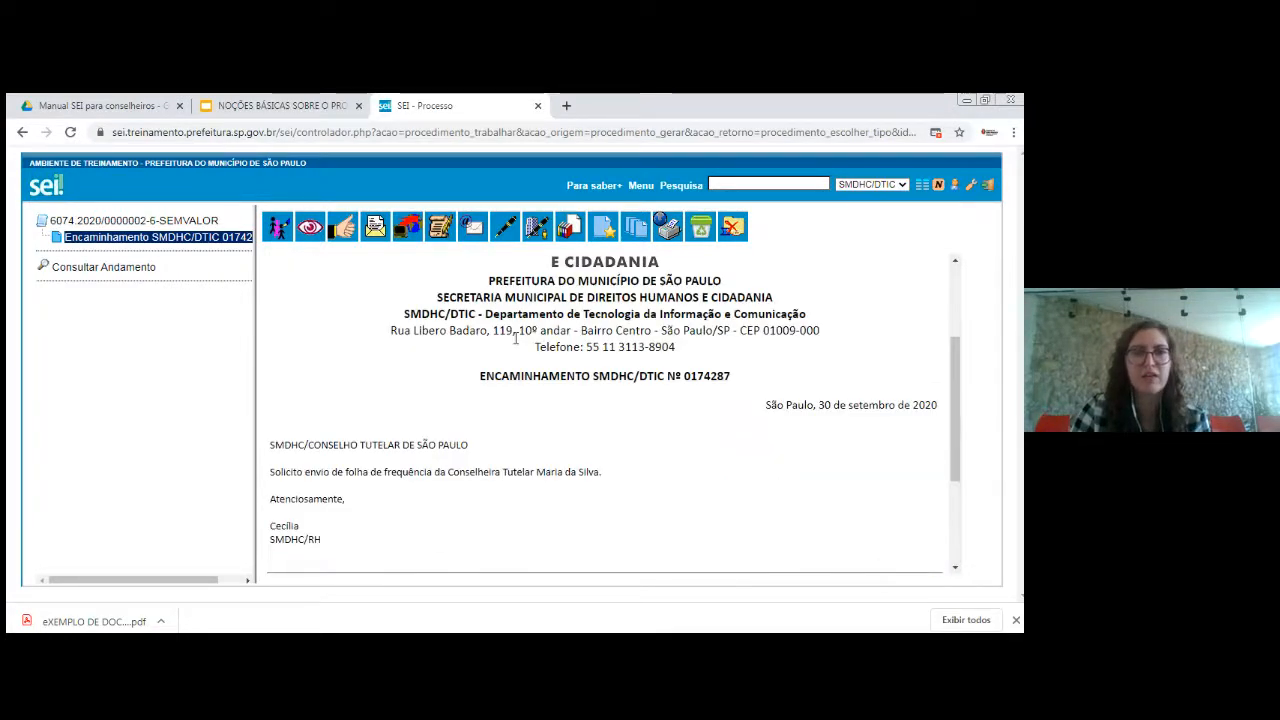
- Start registering an external document in the process, with type Documento and document date 30/09/2020
click(162, 218)
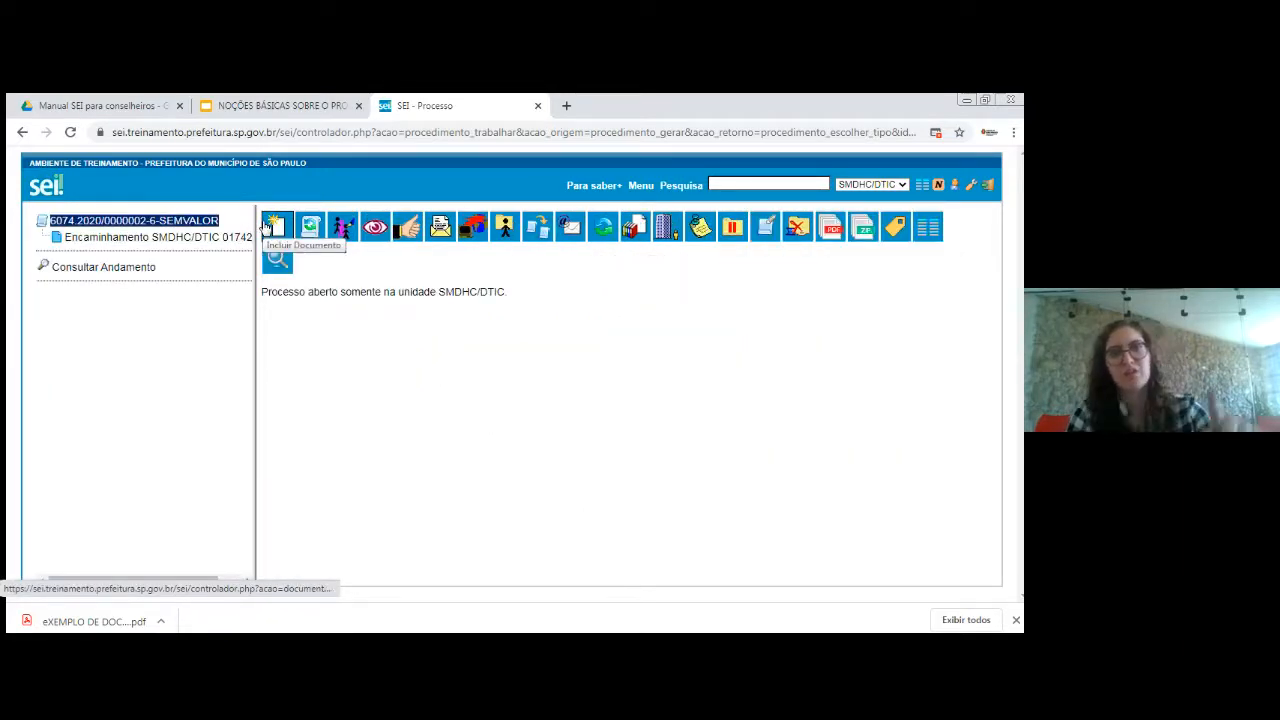
click(270, 225)
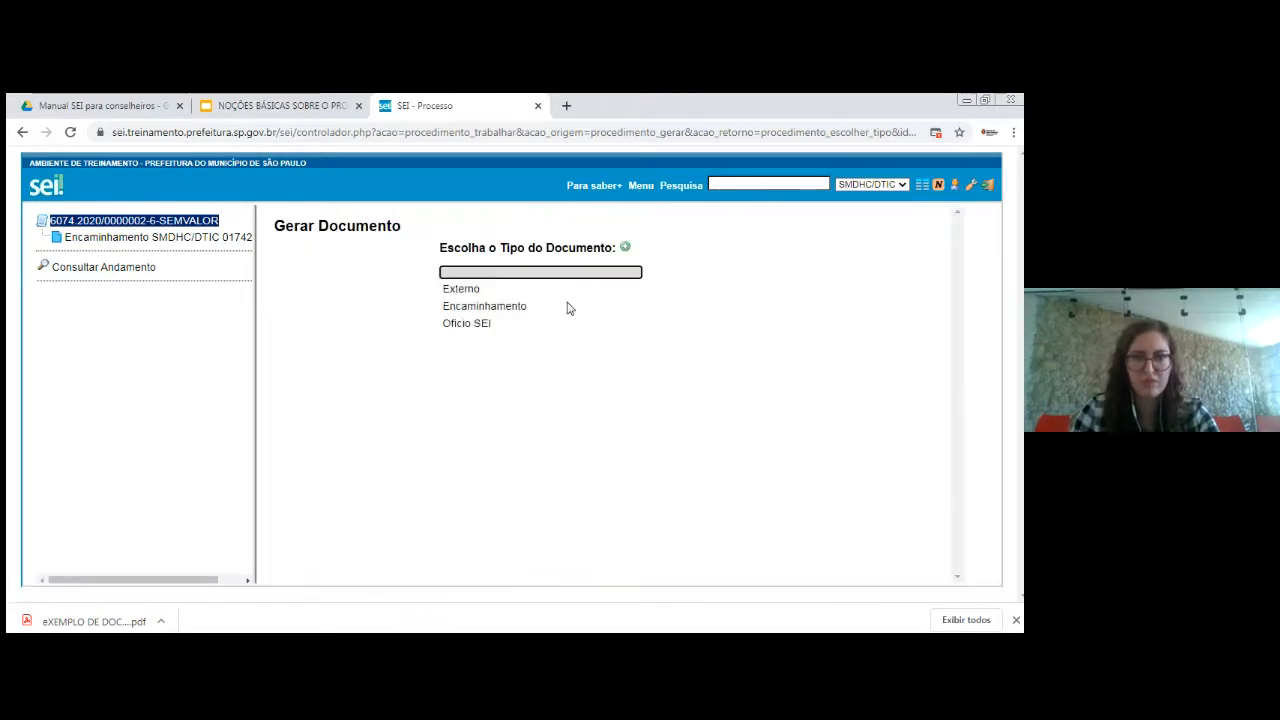
click(460, 289)
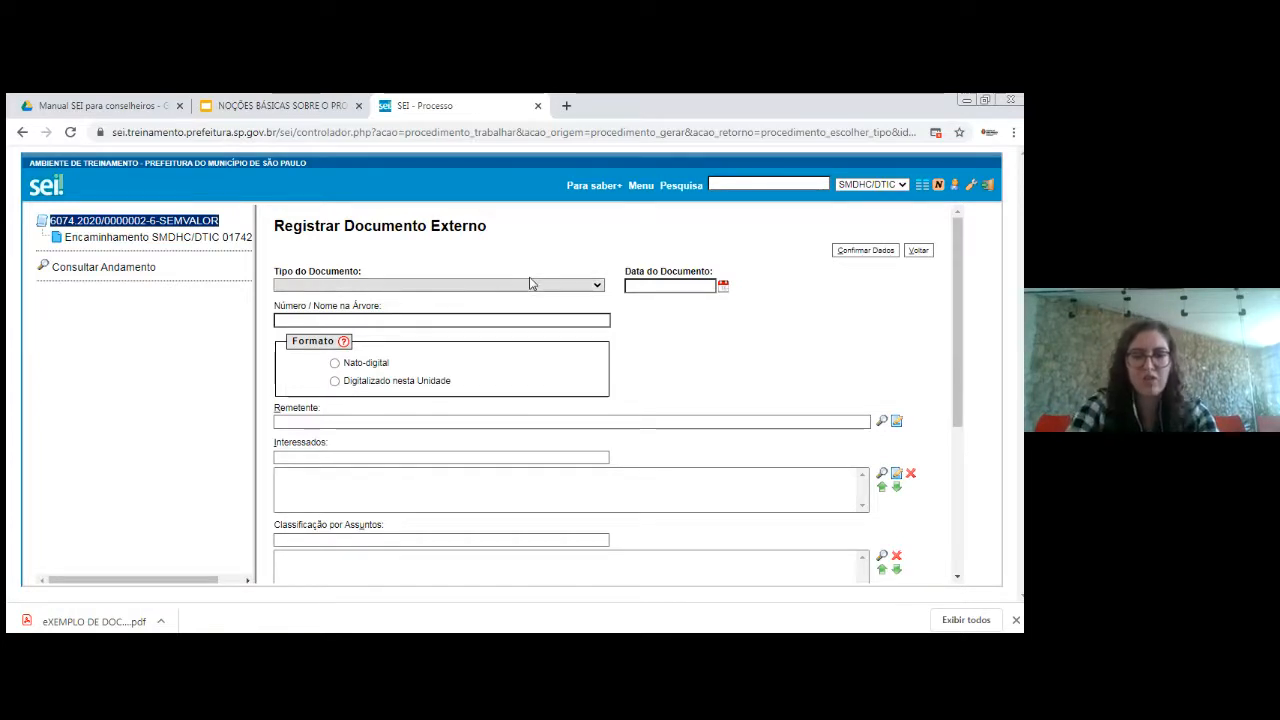
text(doc)
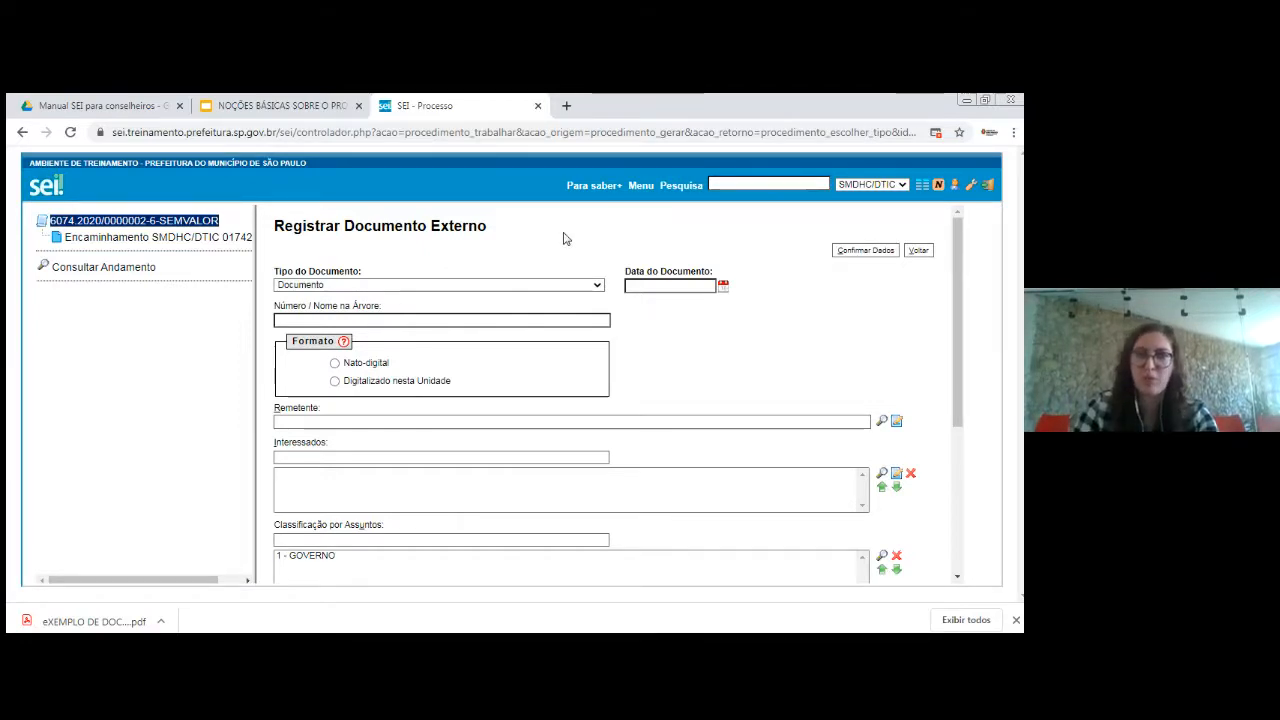
click(680, 285)
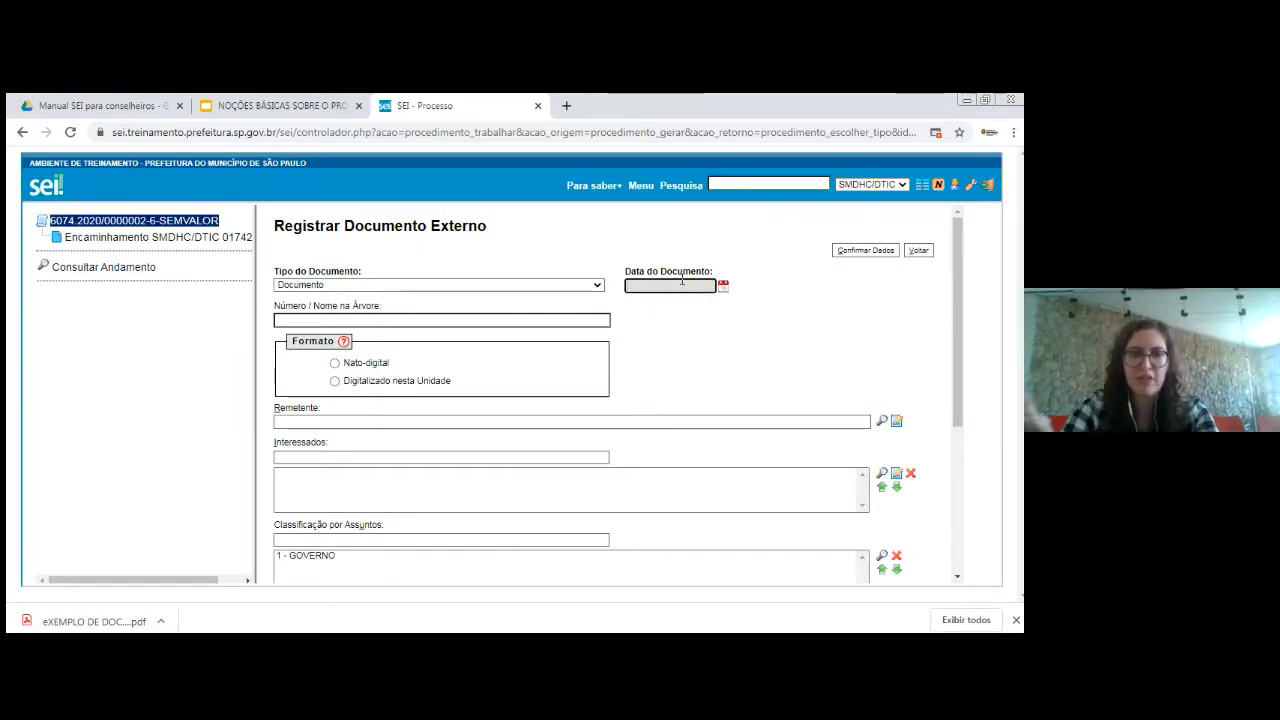
text(30/09/2020)
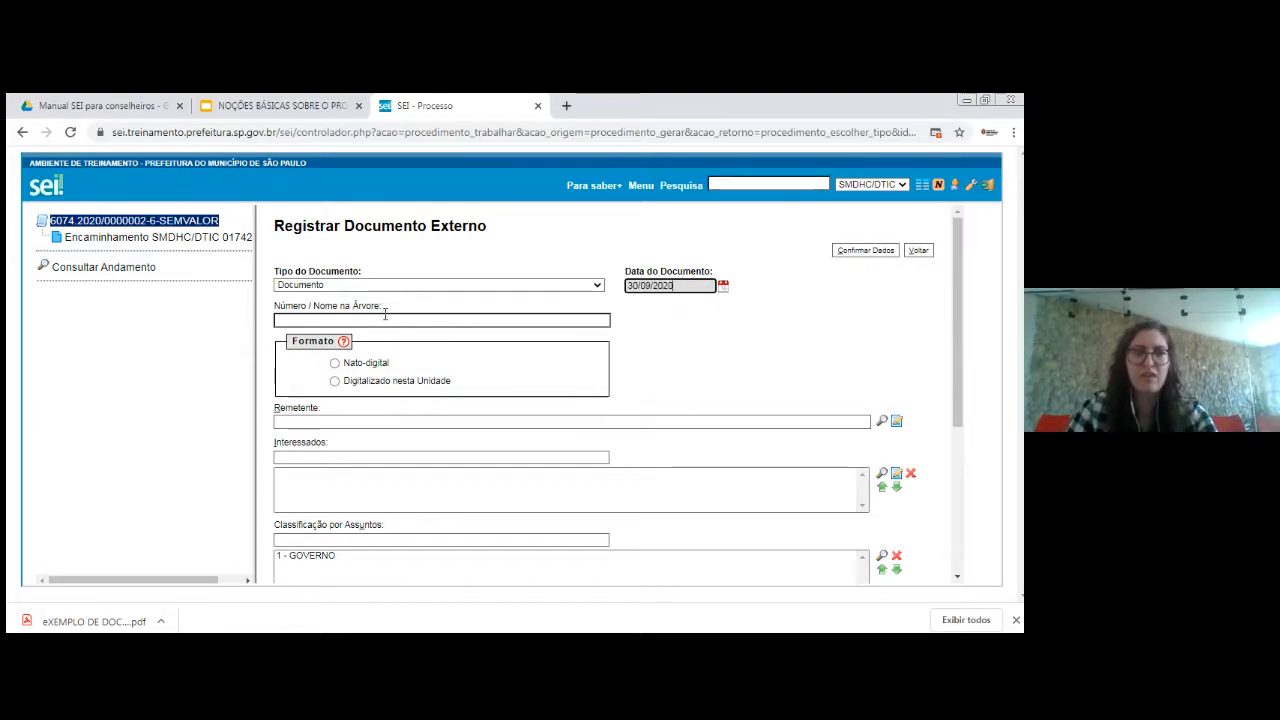
- Set the external document's format to Digitalizado nesta Unidade, with Documento Original as the conference type
scroll(390, 325, down, 1)
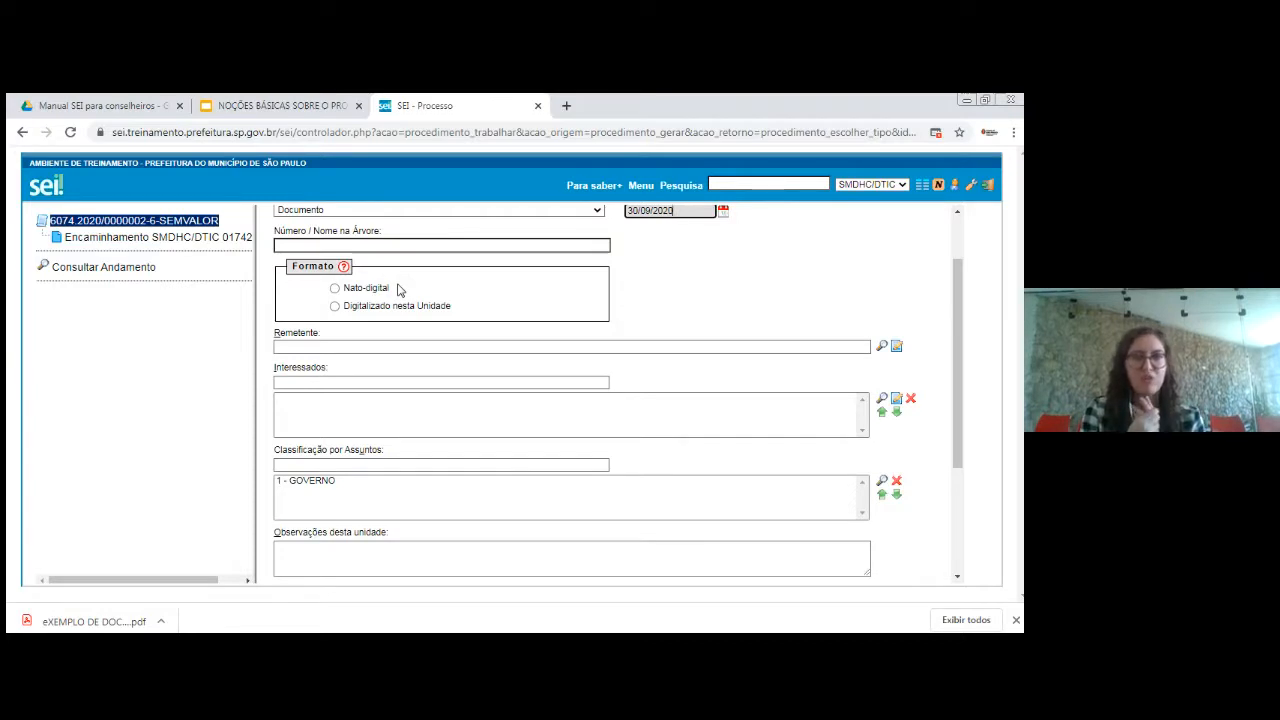
click(335, 288)
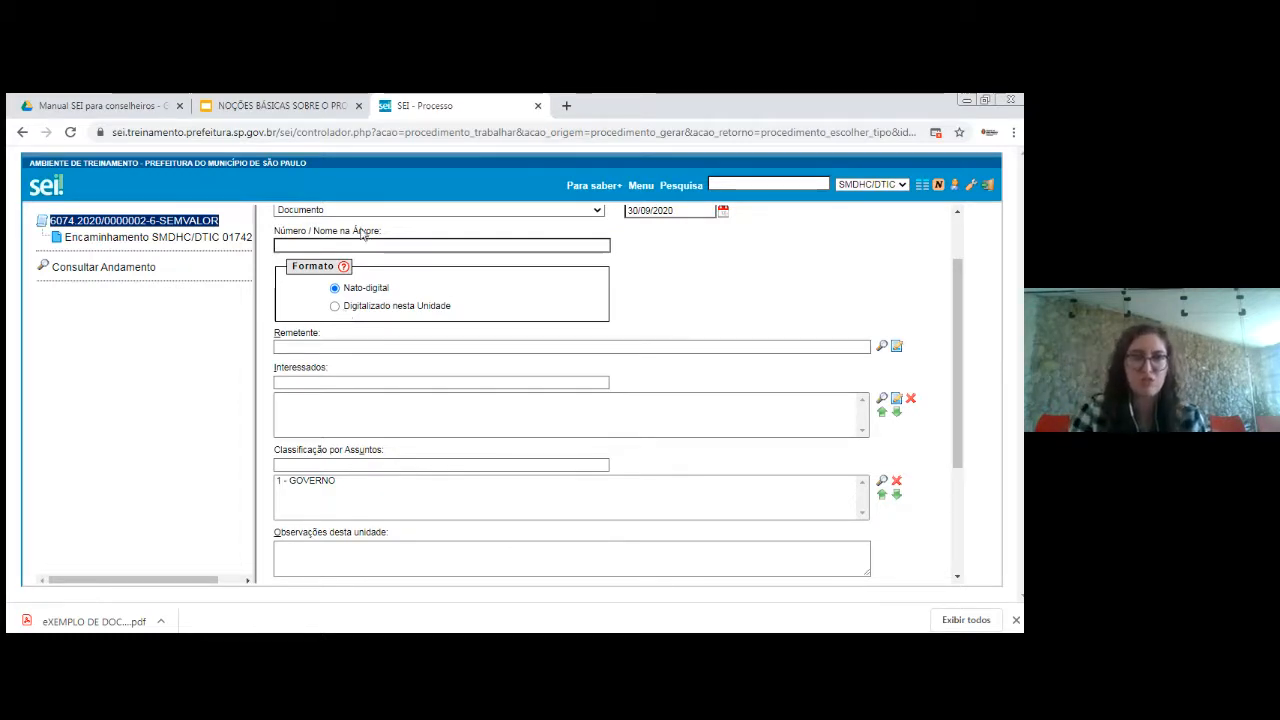
click(332, 305)
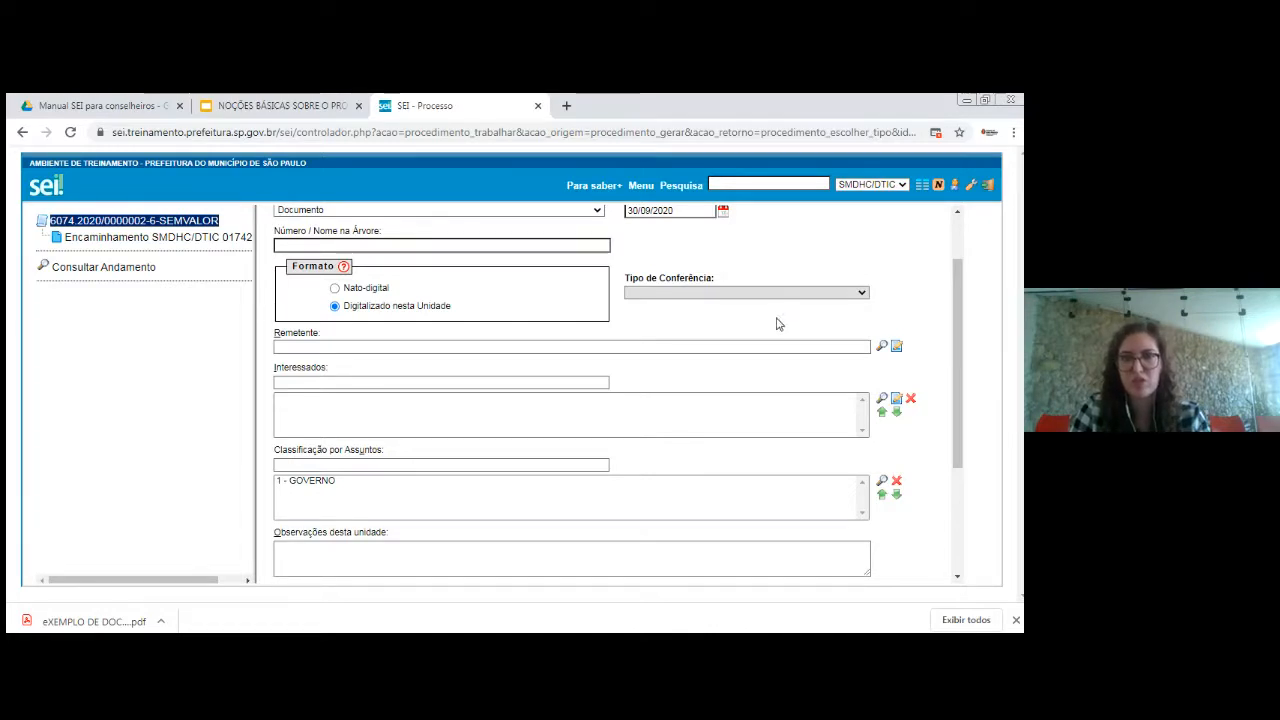
click(690, 361)
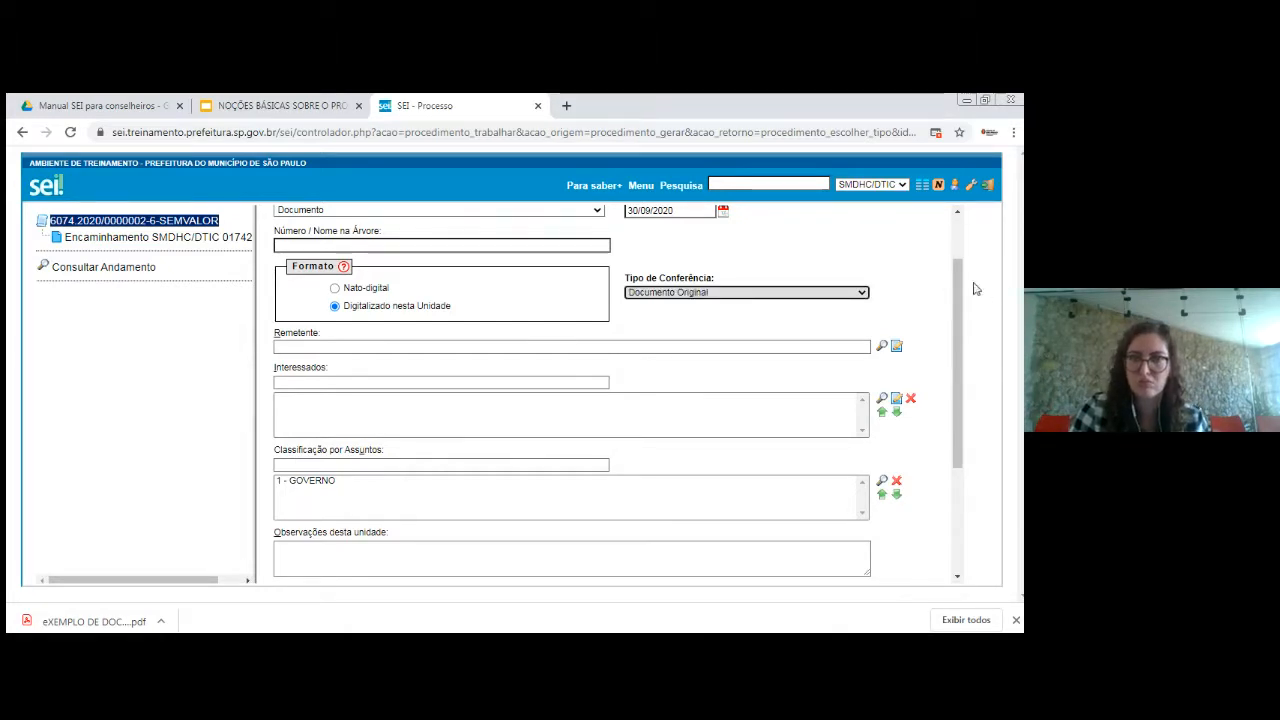
- Set the access level to Público, attach eXEMPLO DE DOCUMENTO.pdf from the Área de Trabalho folder, and confirm the external document's registration
drag(954, 297, 952, 397)
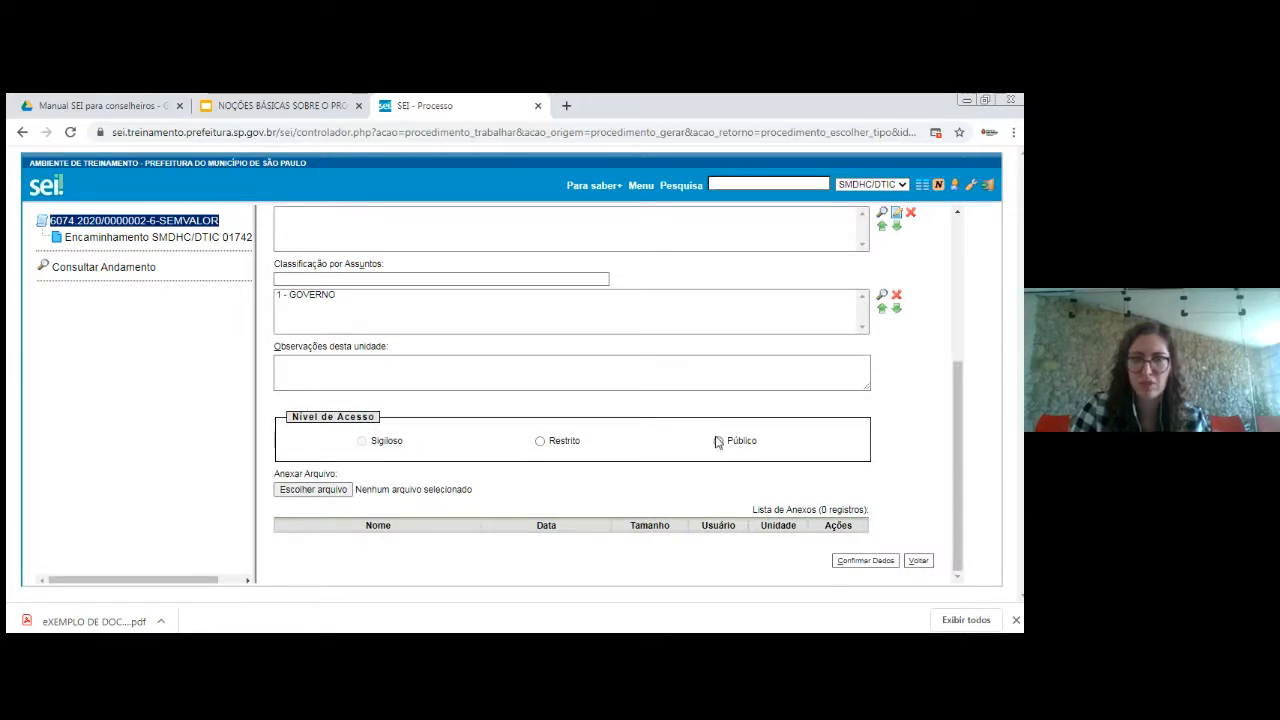
click(320, 489)
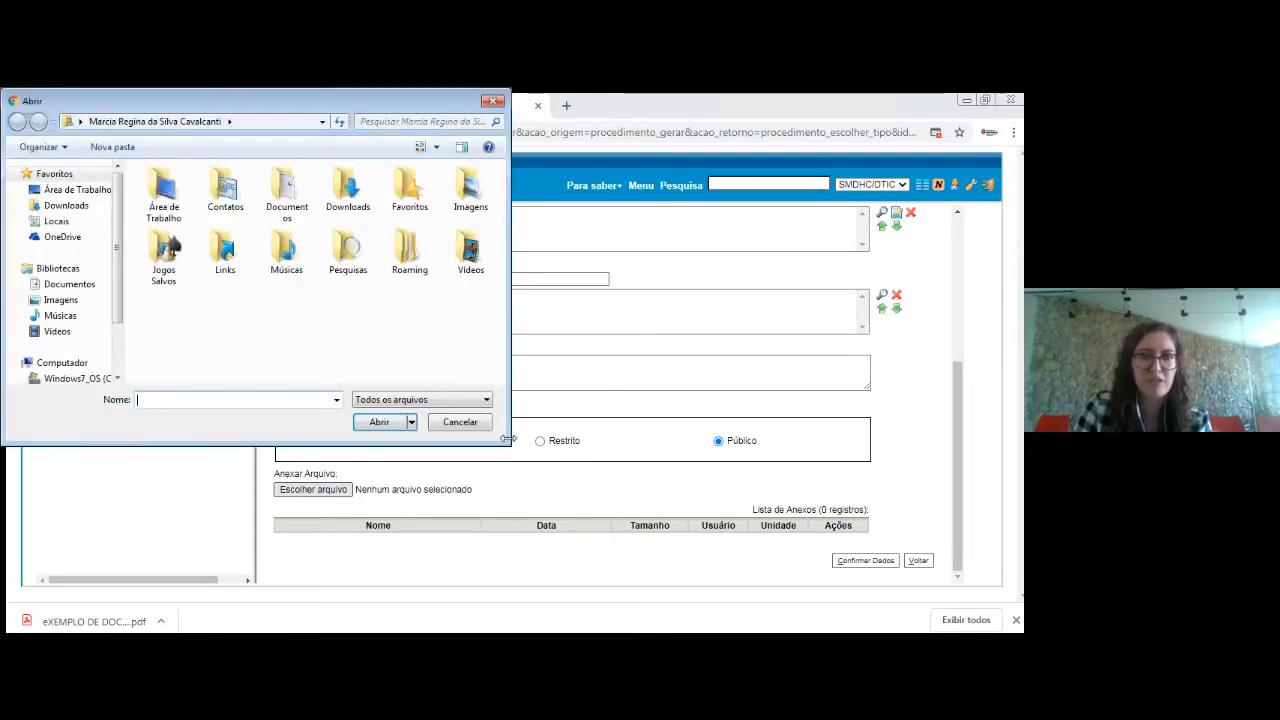
drag(512, 437, 832, 433)
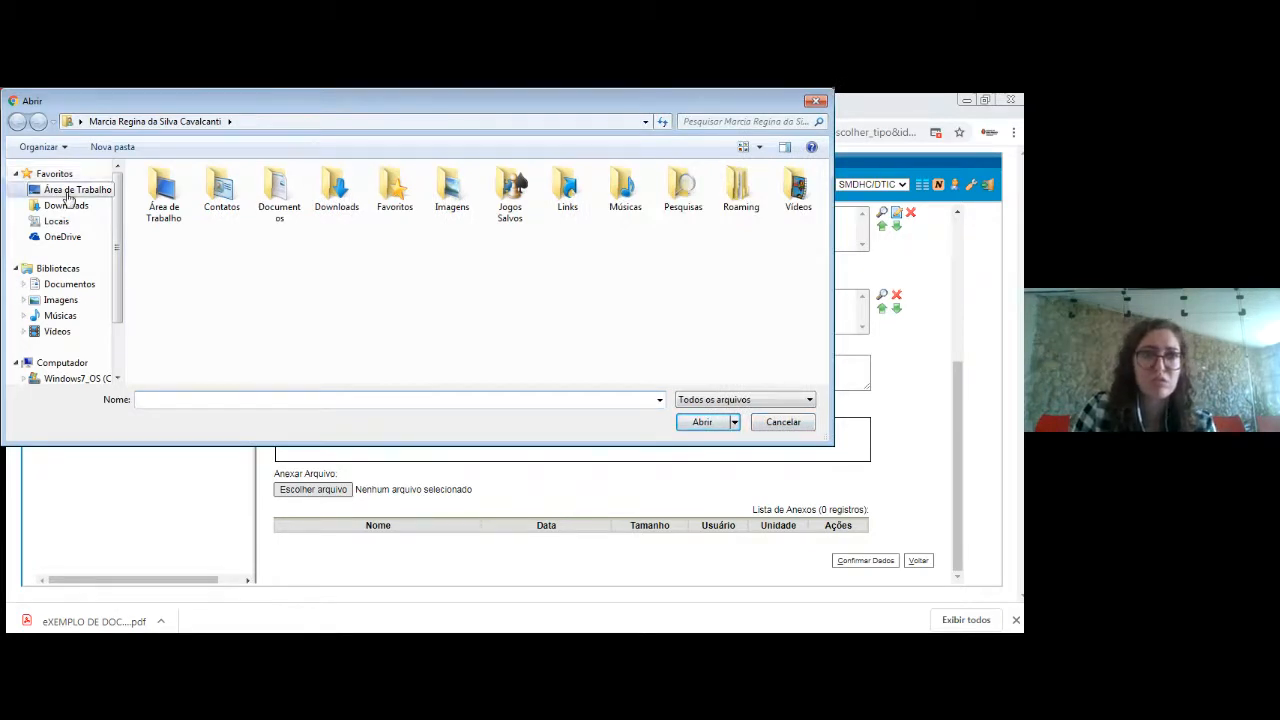
click(70, 193)
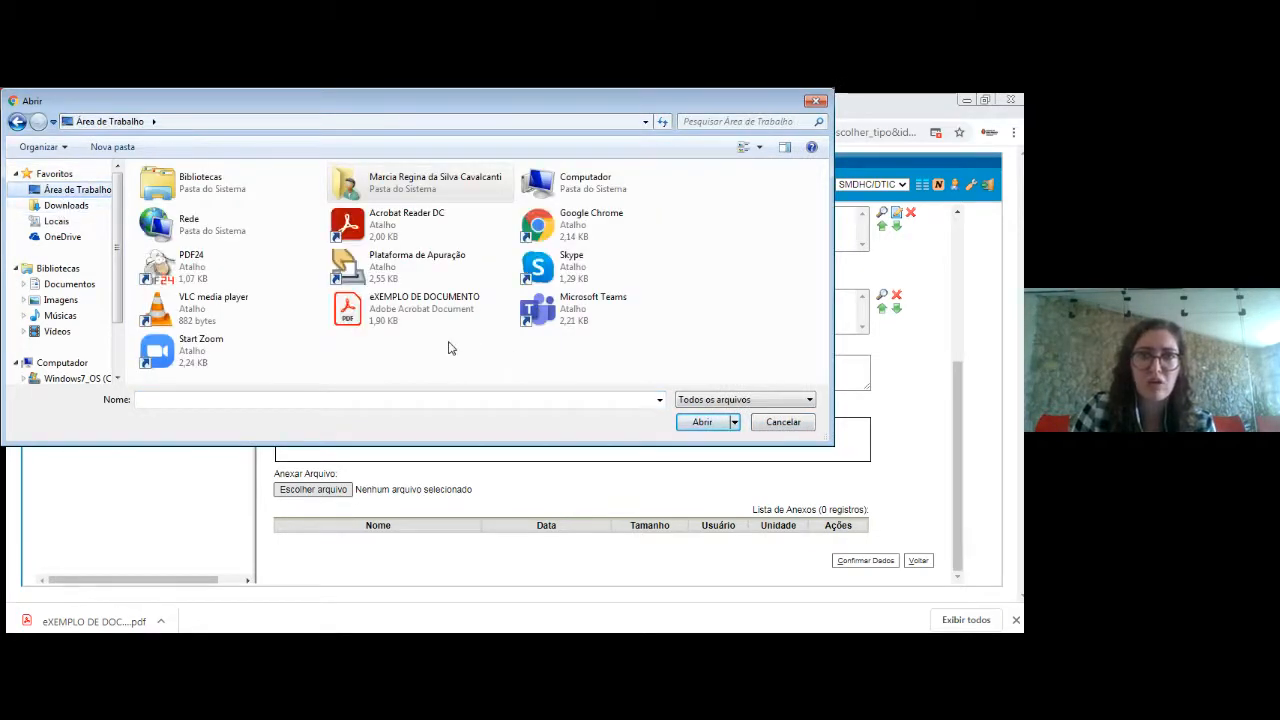
scroll(451, 348, down, 2)
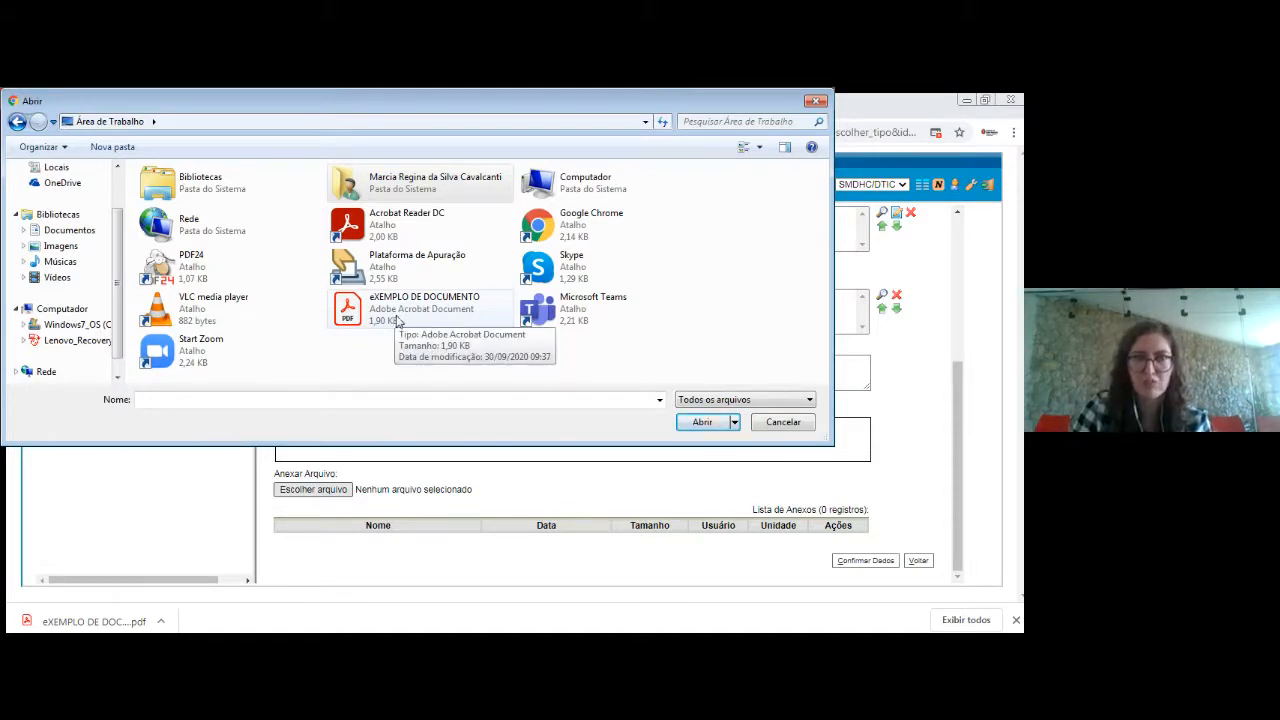
double_click(398, 318)
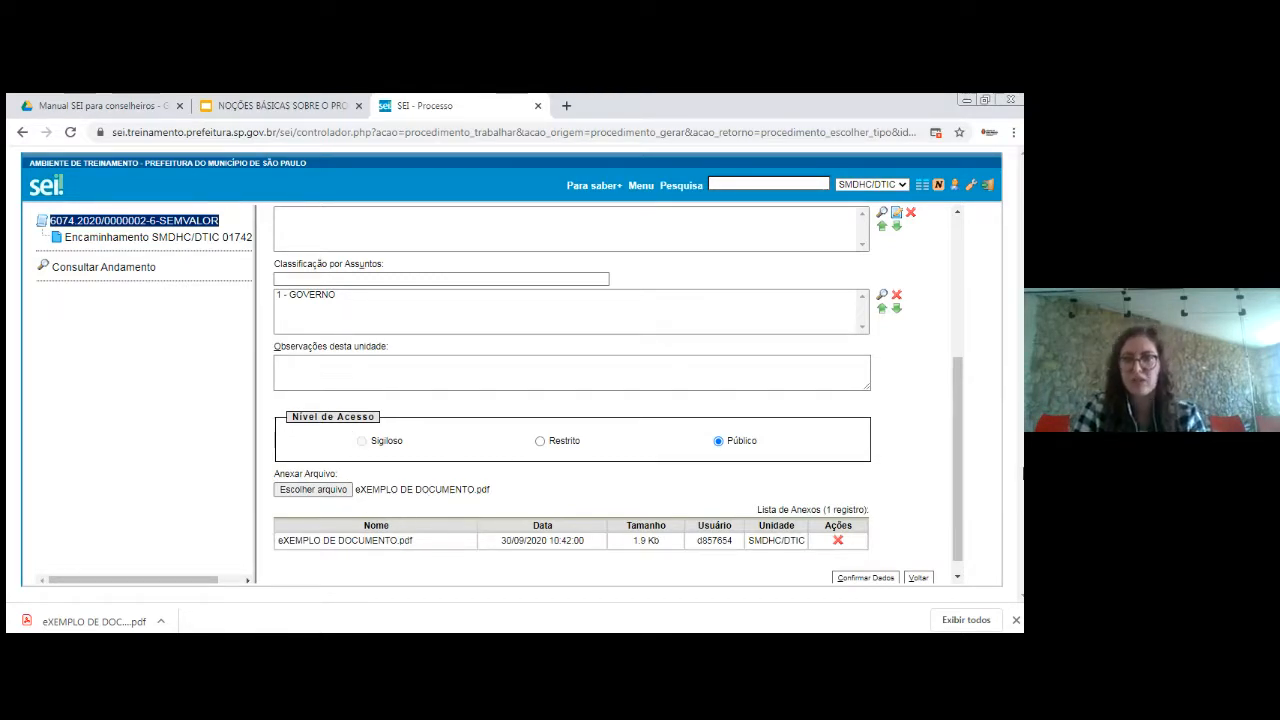
mouse_move(958, 468)
mouse_down()
mouse_move(960, 317)
mouse_move(959, 486)
mouse_up()
click(865, 561)
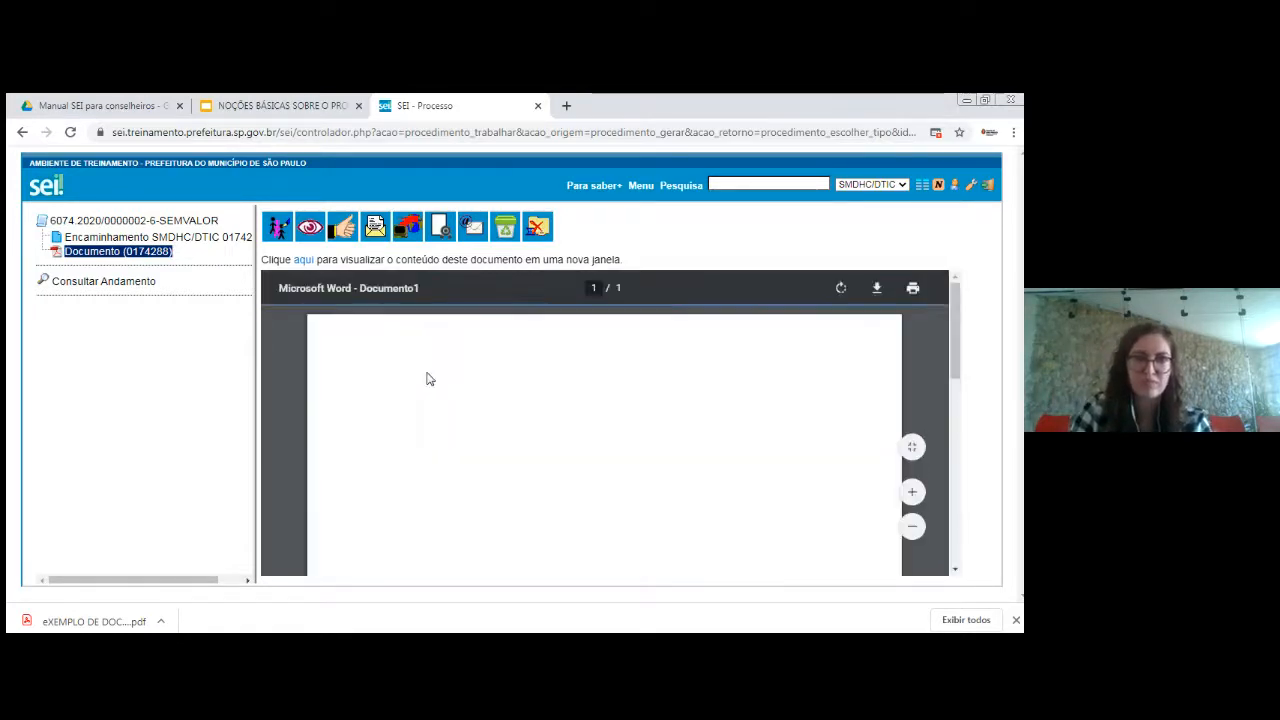
- Examine the attached PDF's page from beginning to end in the process viewer
scroll(443, 350, down, 3)
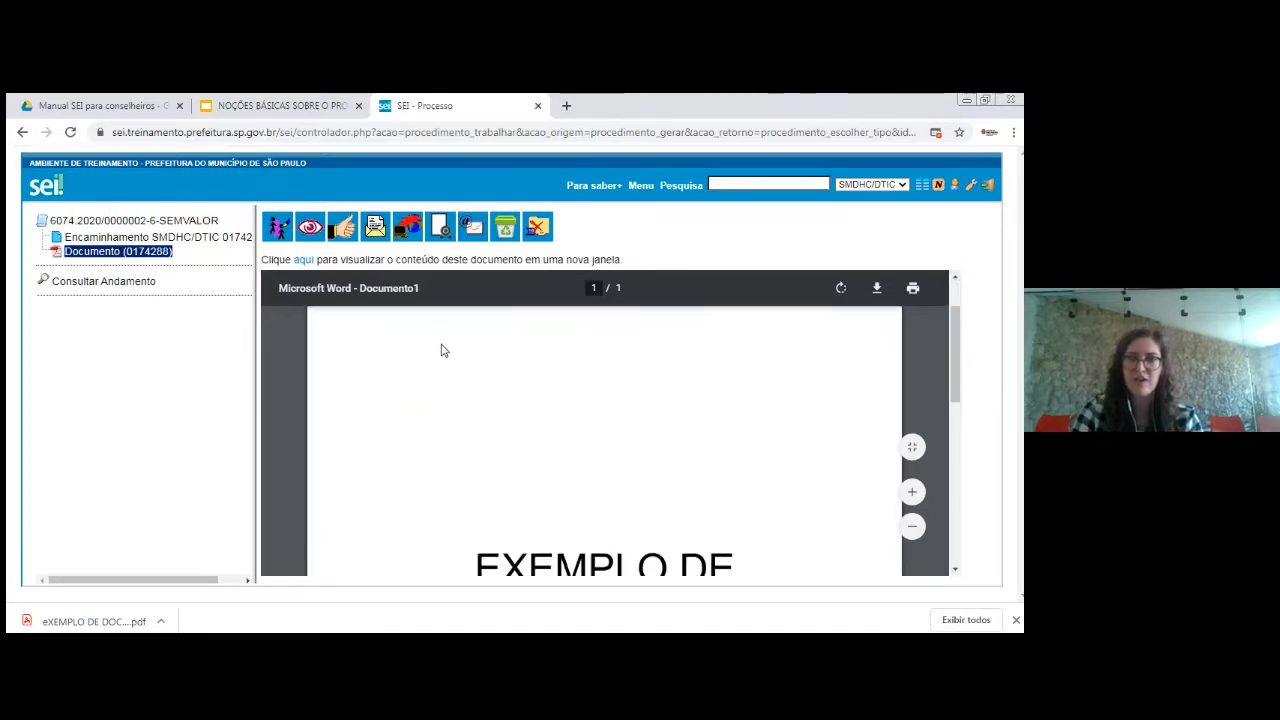
scroll(443, 353, up, 1)
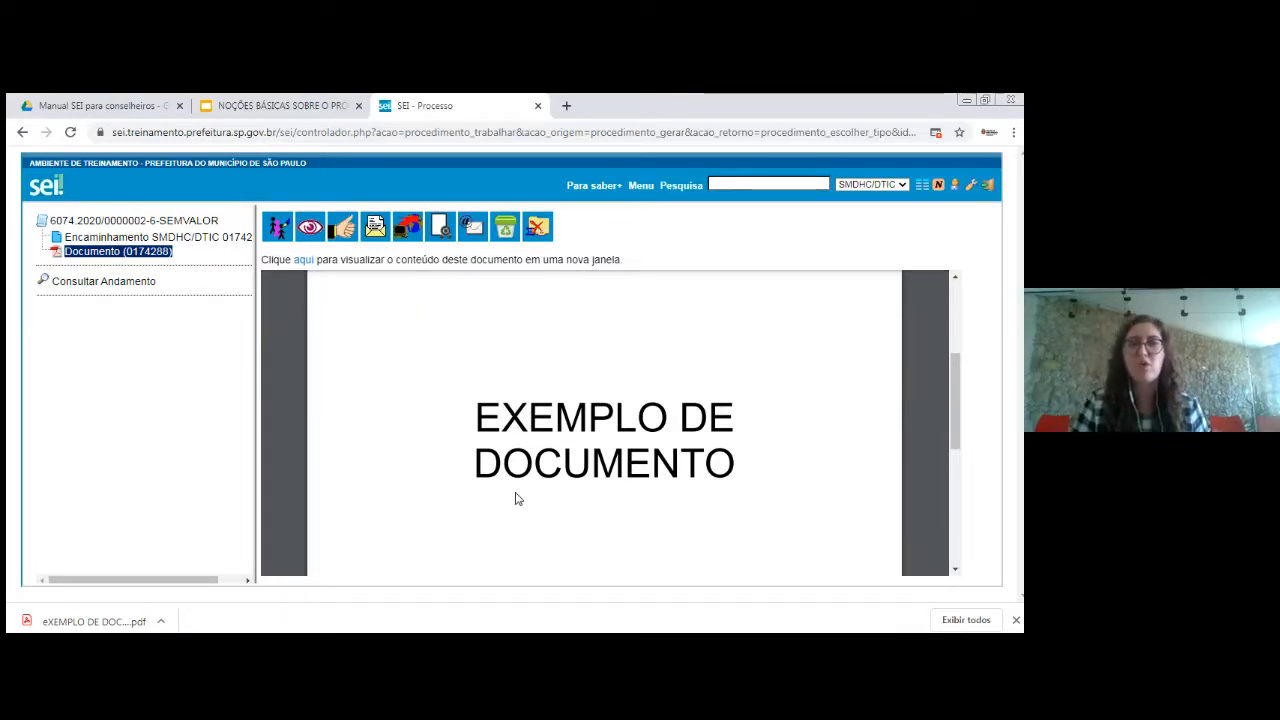
scroll(552, 410, down, 5)
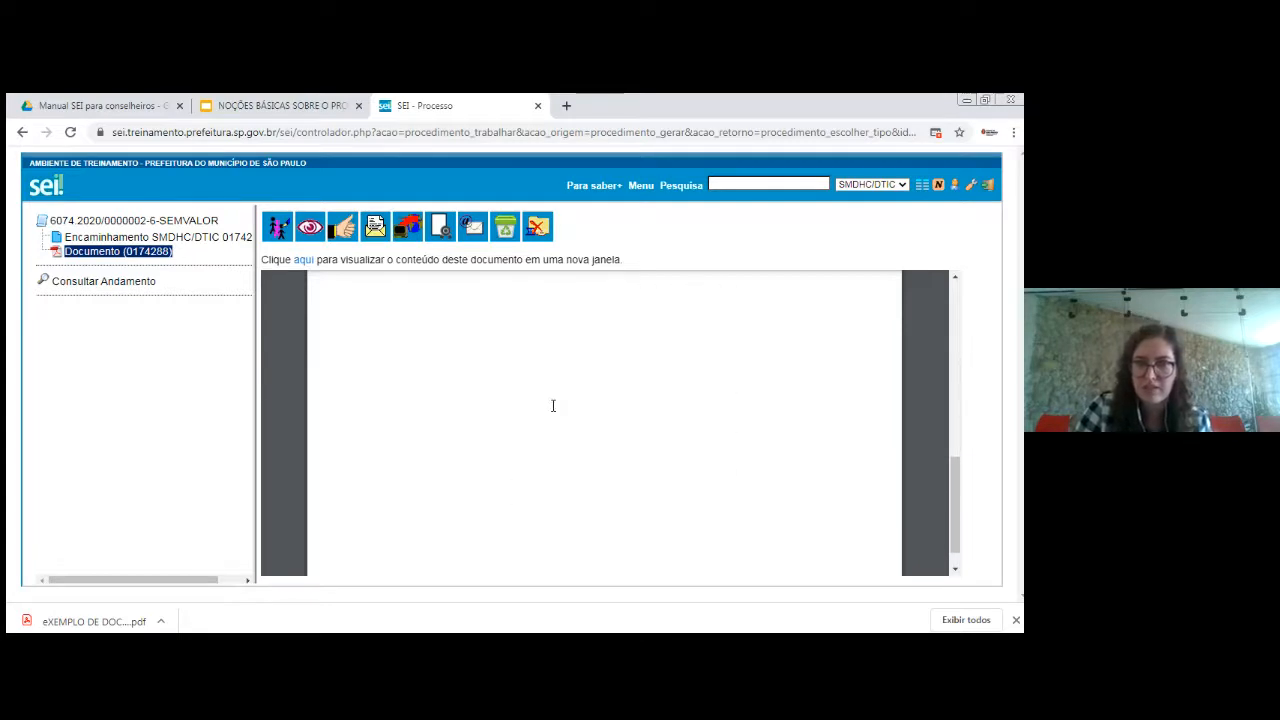
scroll(556, 428, up, 5)
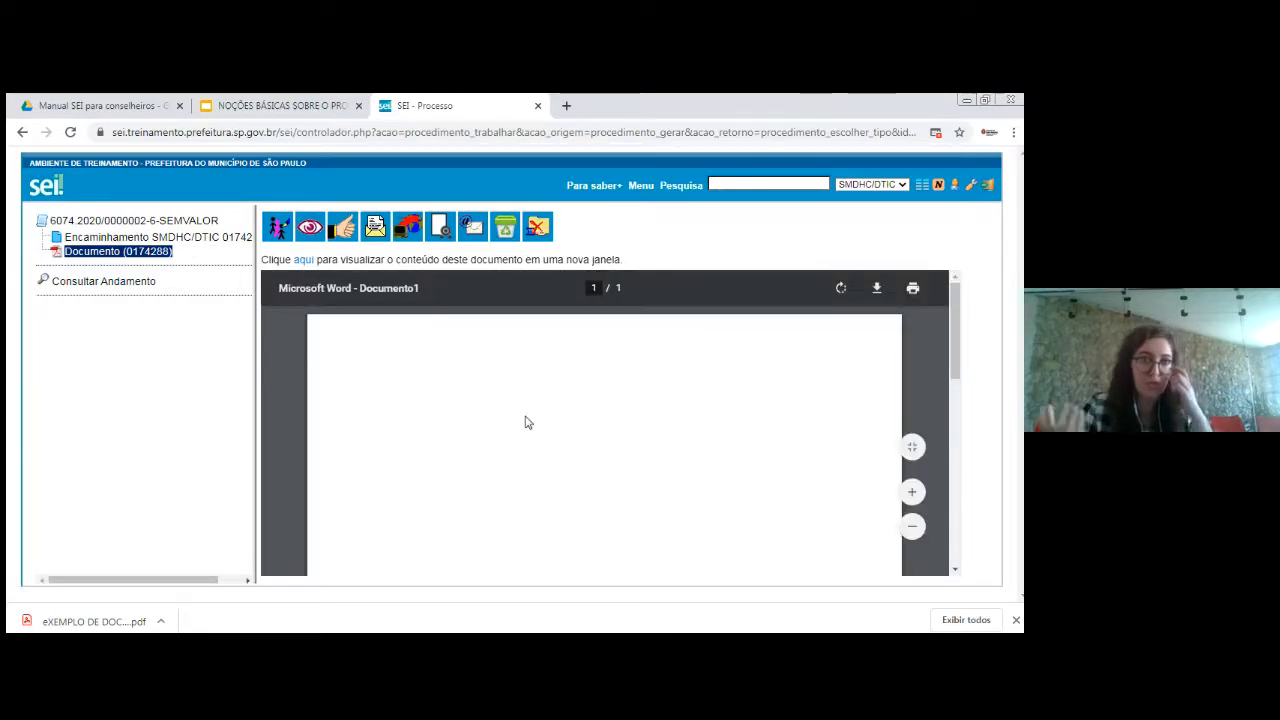
- Create another Encaminhamento in the process with no initial text and Público access, and maximize its editor window
click(147, 219)
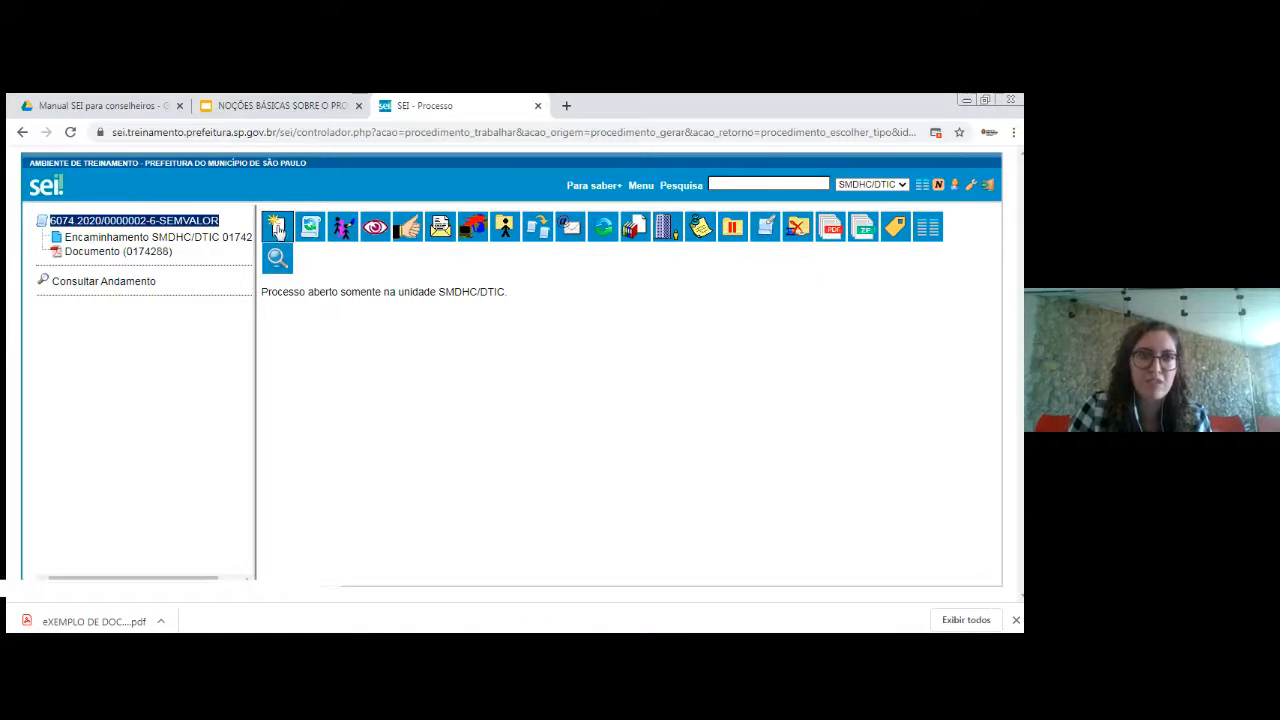
click(278, 230)
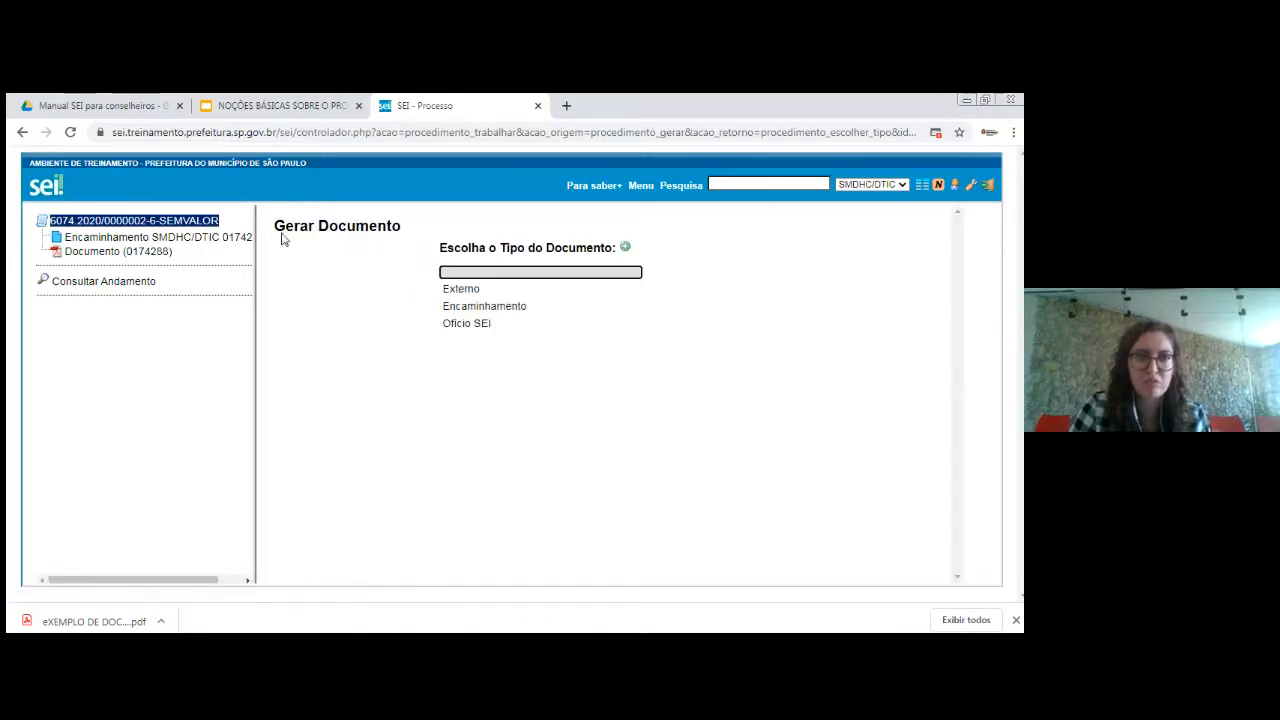
click(517, 307)
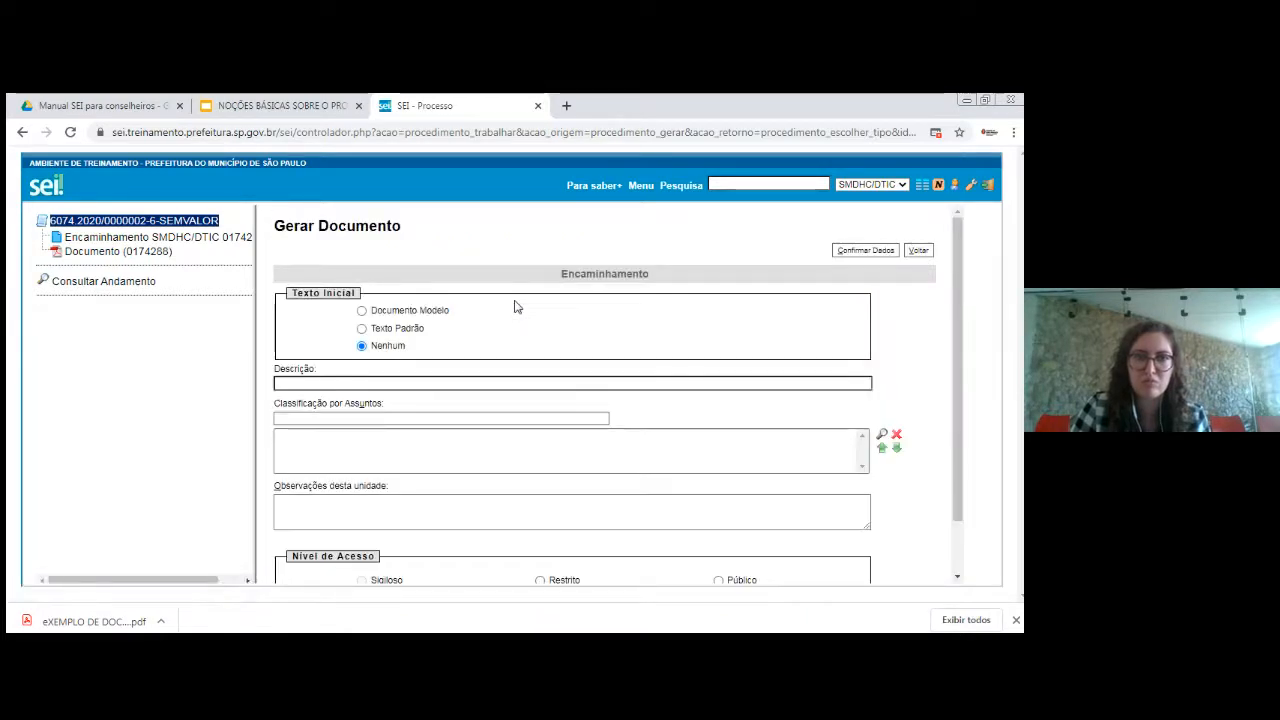
scroll(340, 318, down, 1)
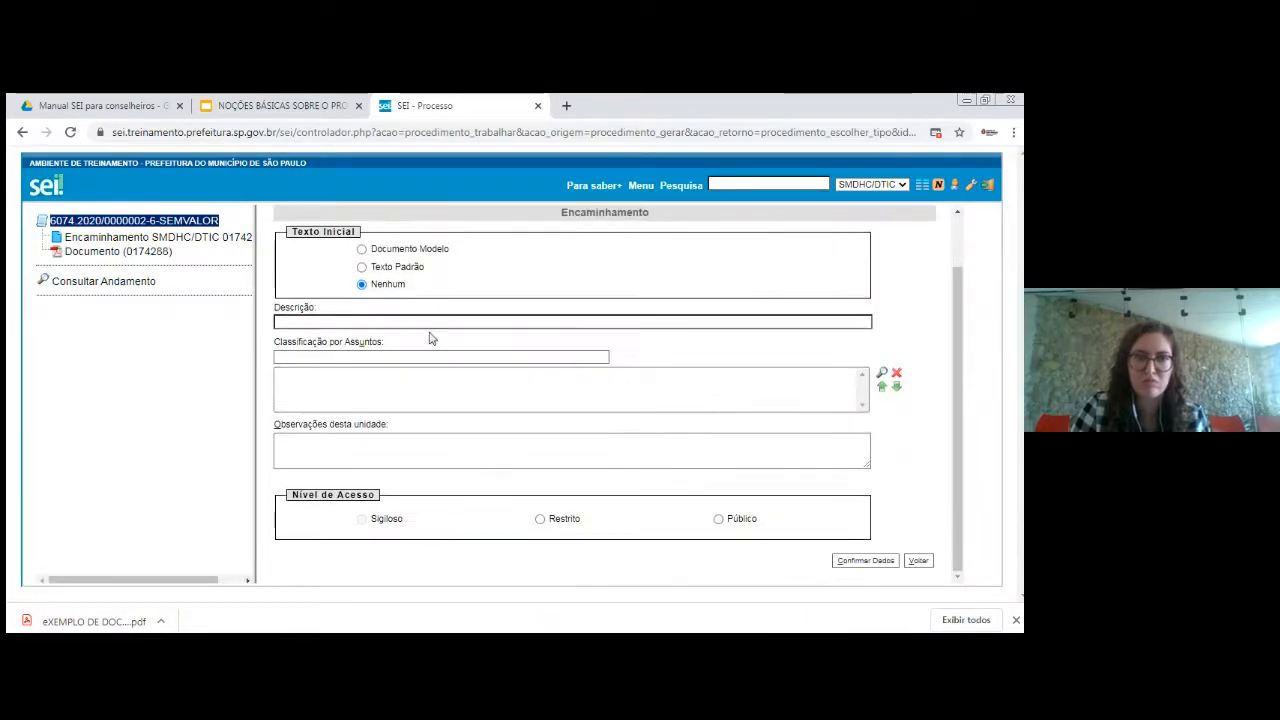
click(717, 519)
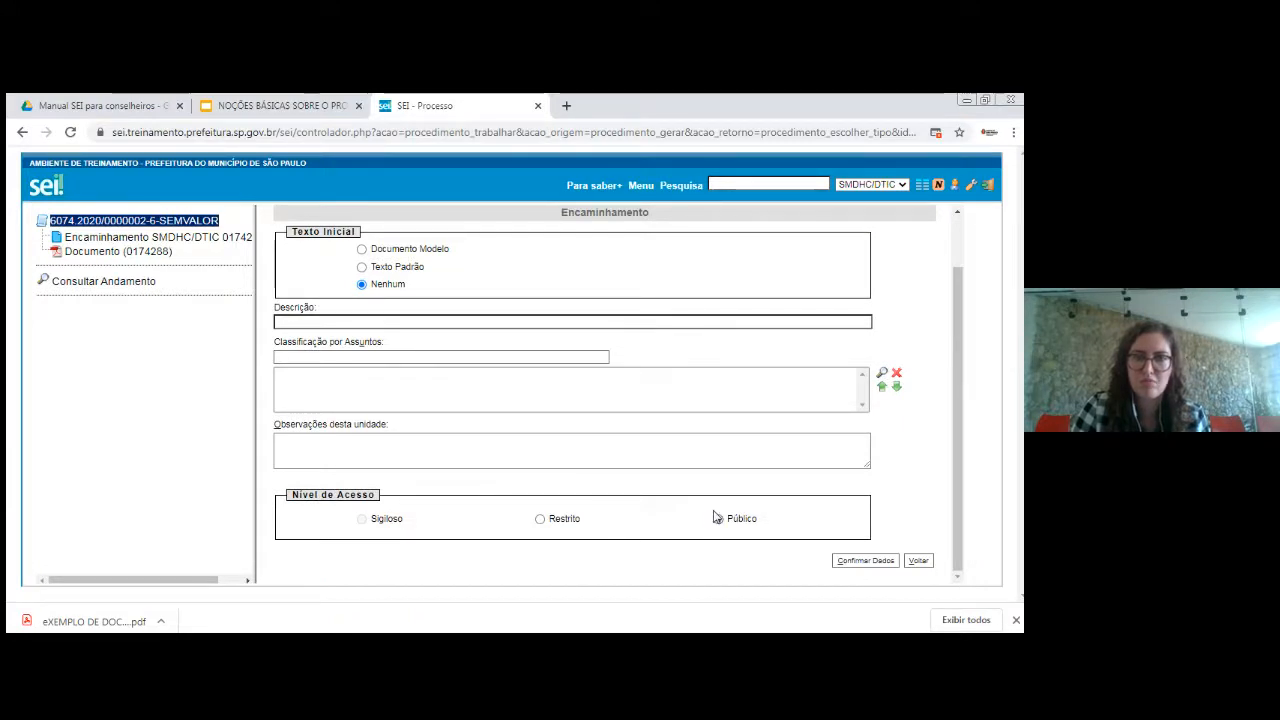
click(866, 560)
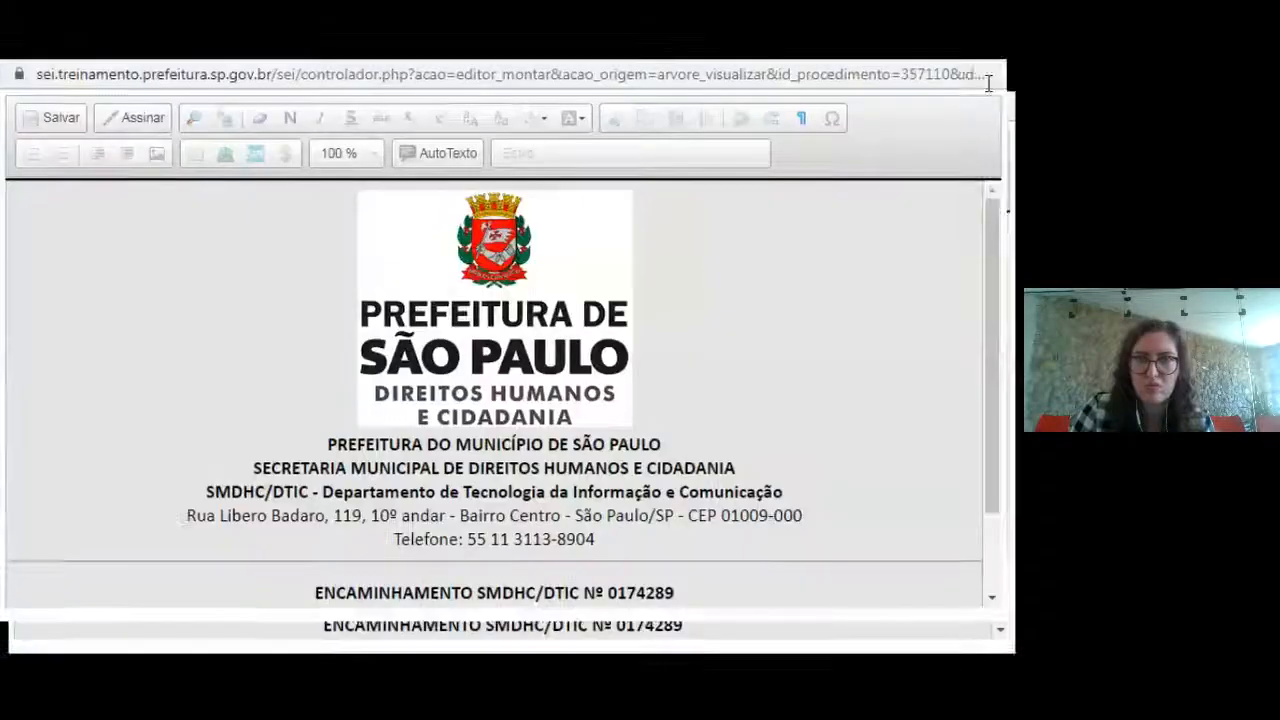
click(959, 68)
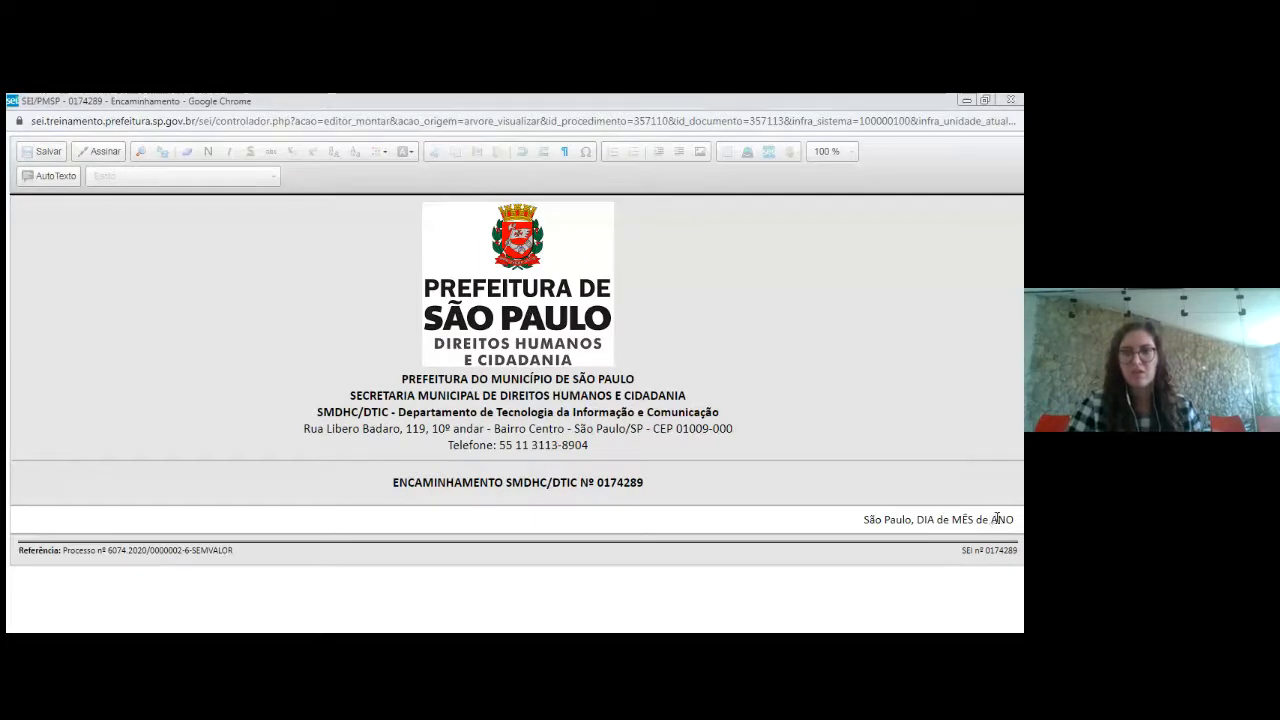
- Replace the date placeholders in the new Encaminhamento with 30 de setembro de 2020 and start a new line below
click(929, 518)
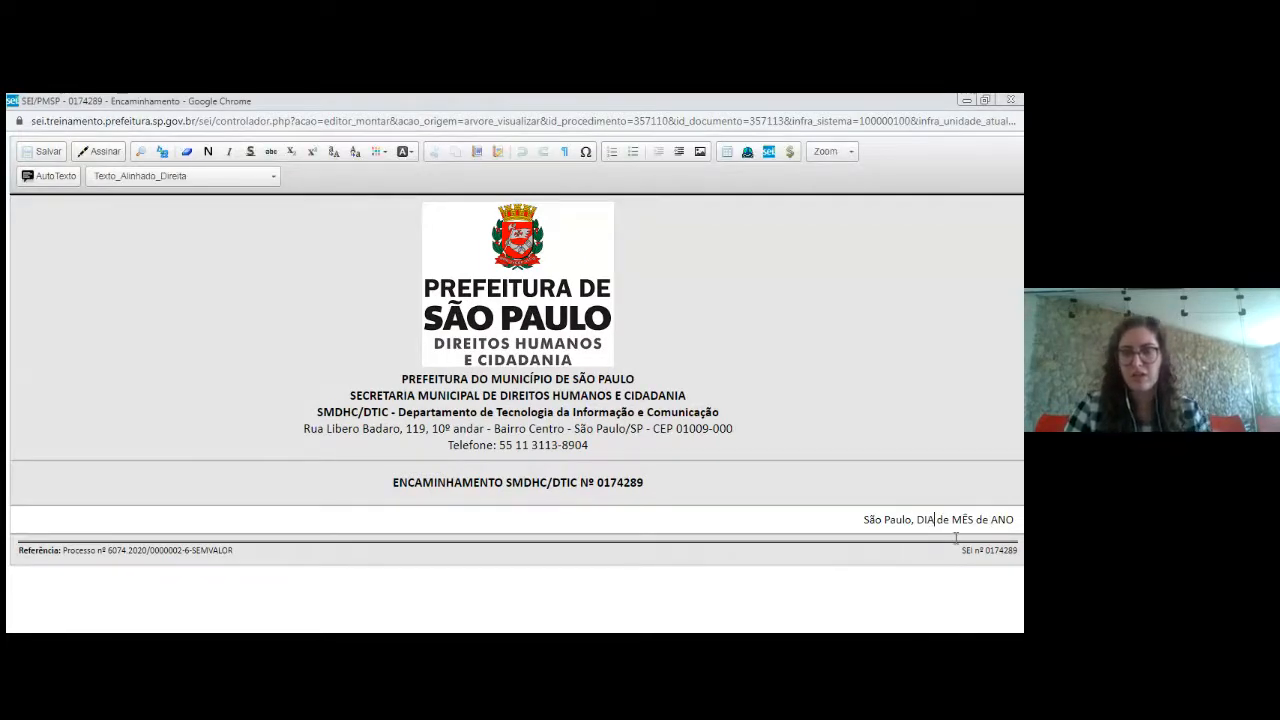
key(BackSpace)
key(BackSpace)
key(BackSpace)
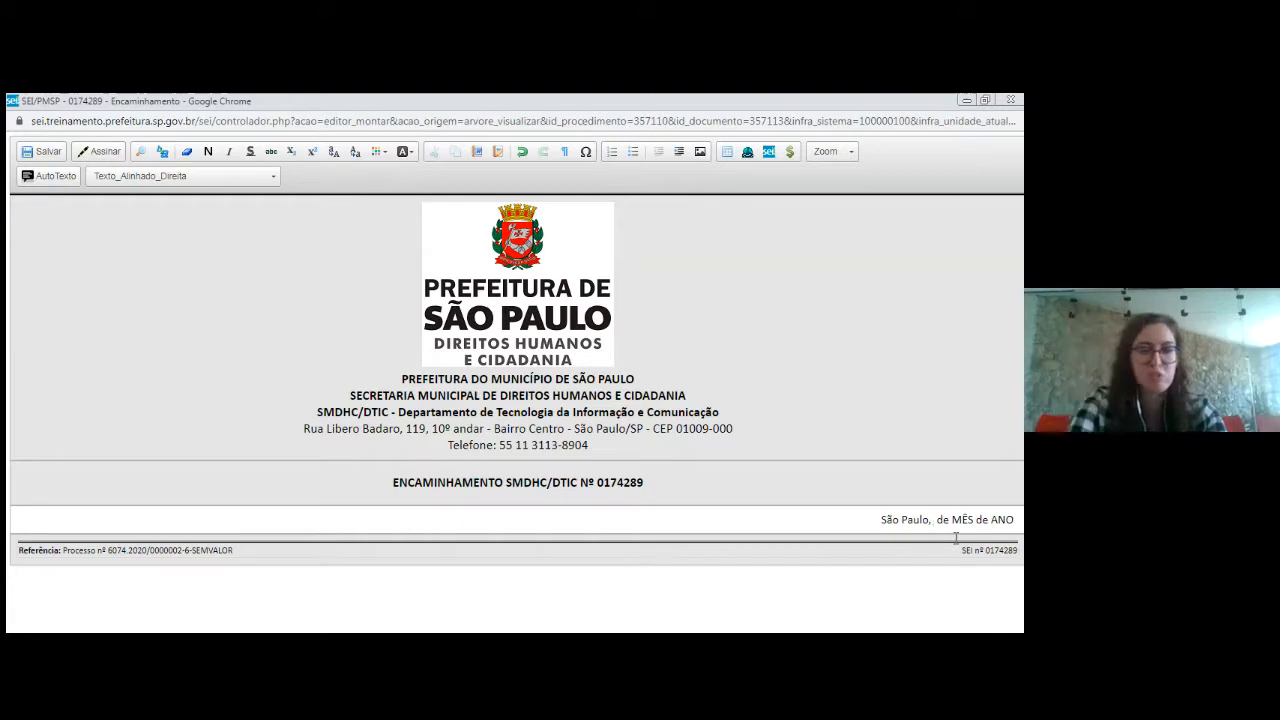
text(30)
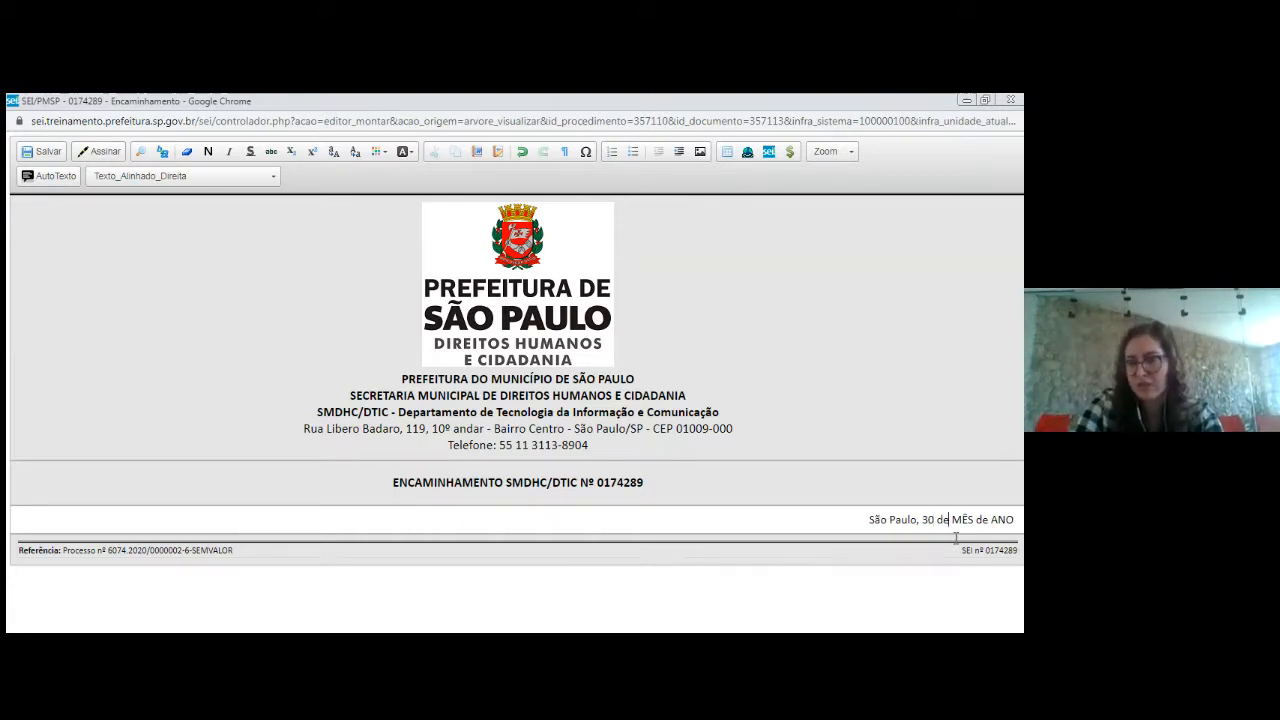
key(BackSpace)
key(BackSpace)
key(BackSpace)
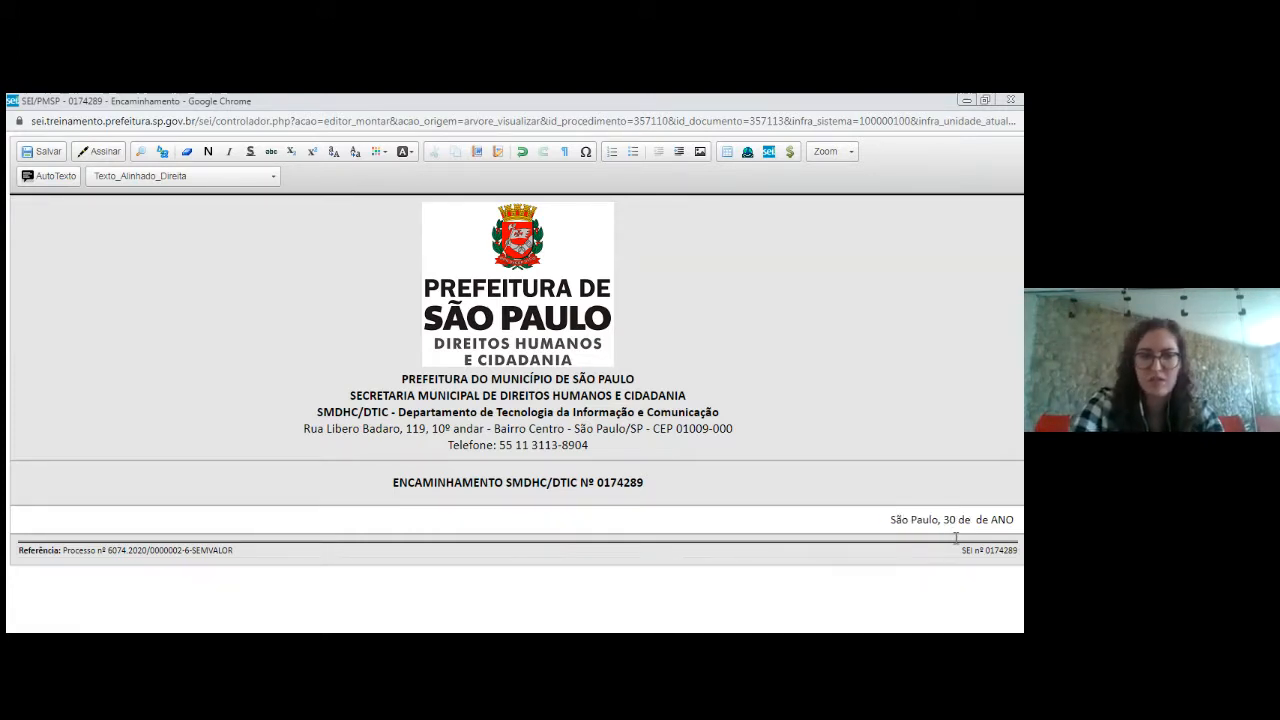
text(setembro)
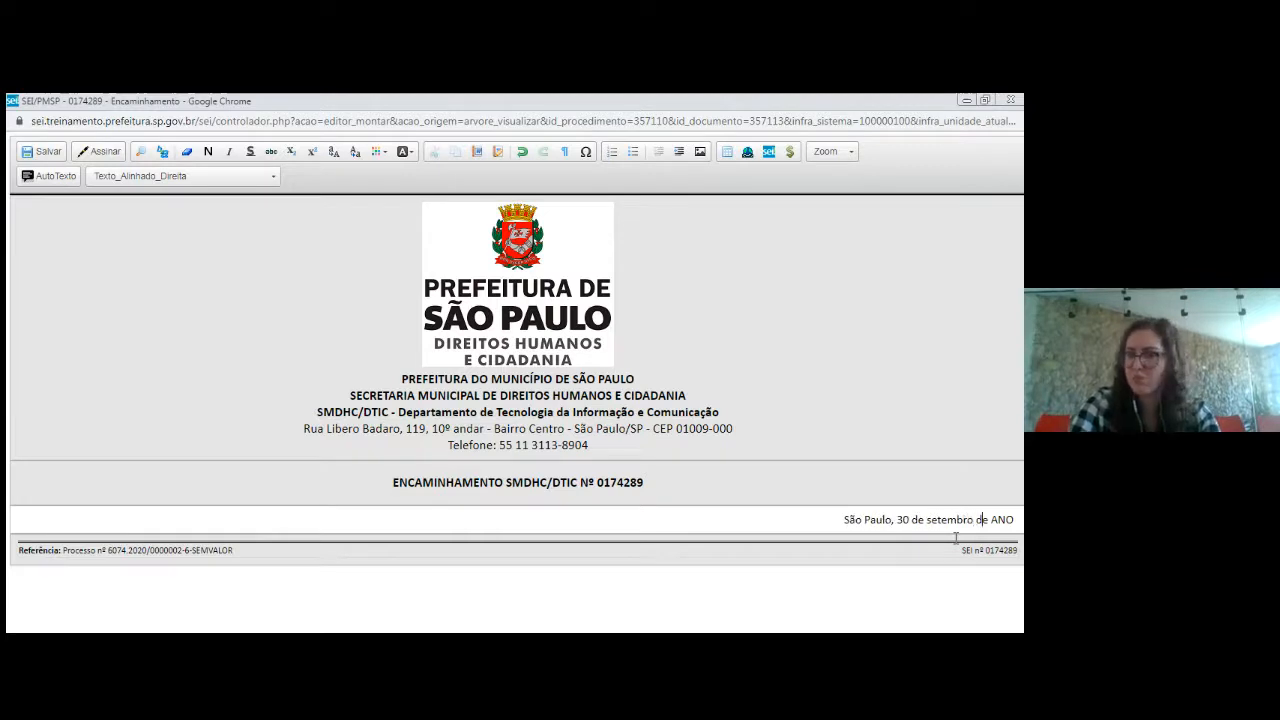
key(End)
key(BackSpace)
key(BackSpace)
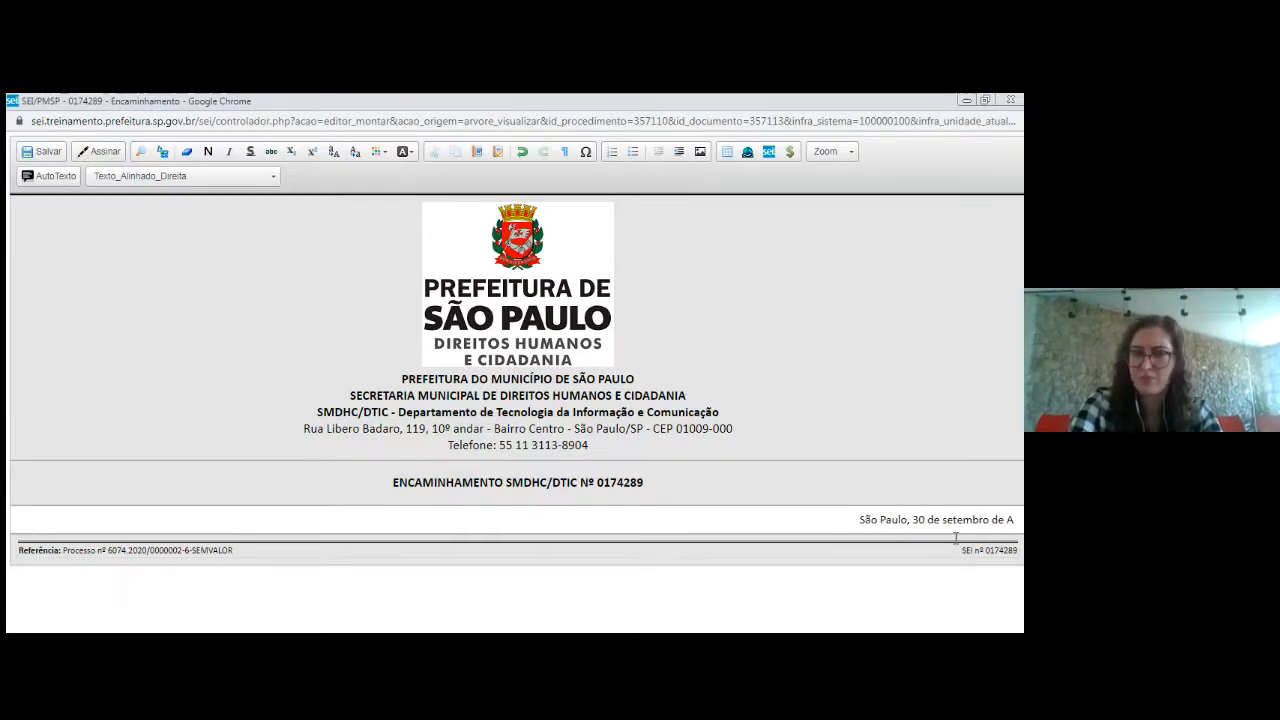
key(BackSpace)
text(2020)
key(Return)
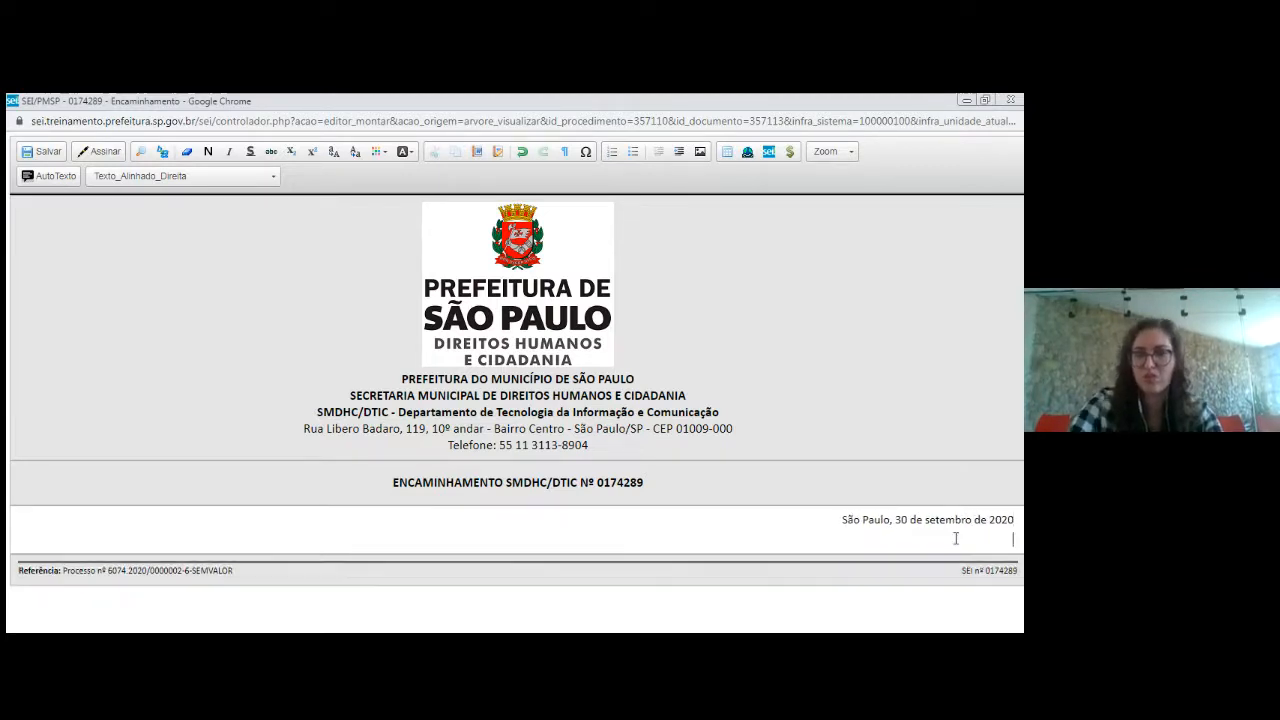
- Apply the Tabela_Texto_Alinhado_Esquerda style below the date, write the addressee SMDHC/RH, and start a new line
click(170, 178)
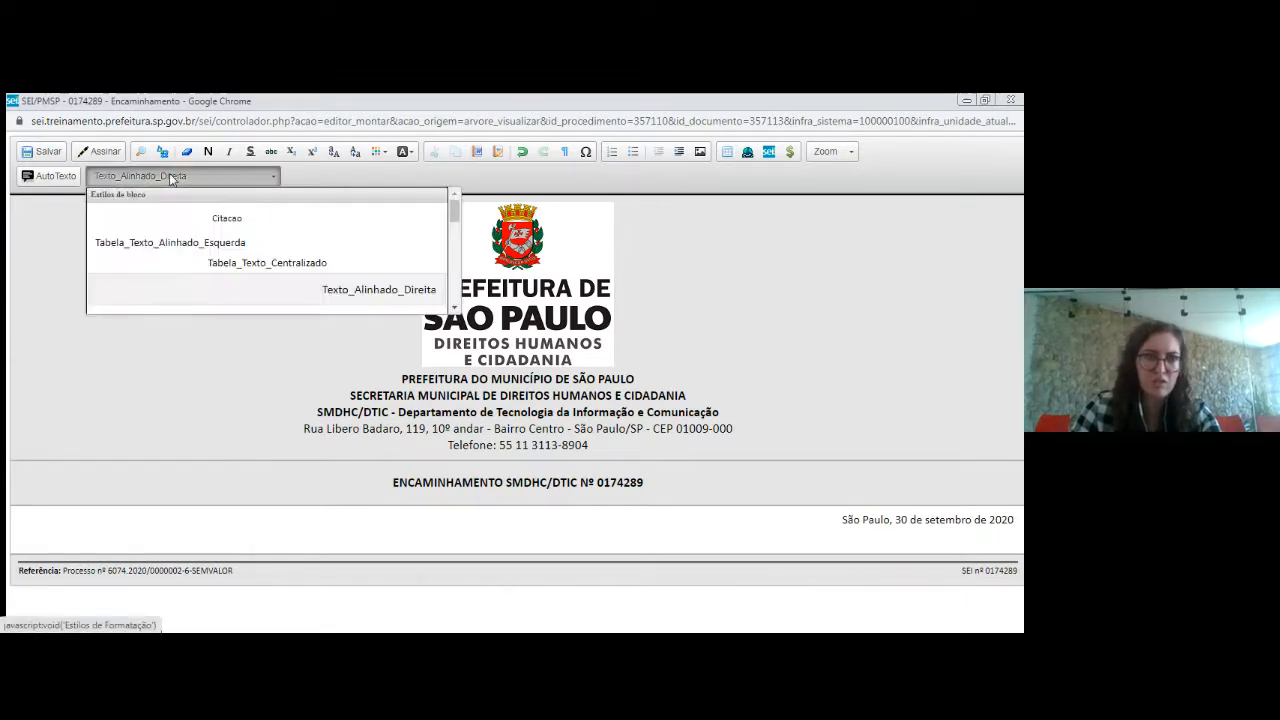
click(169, 240)
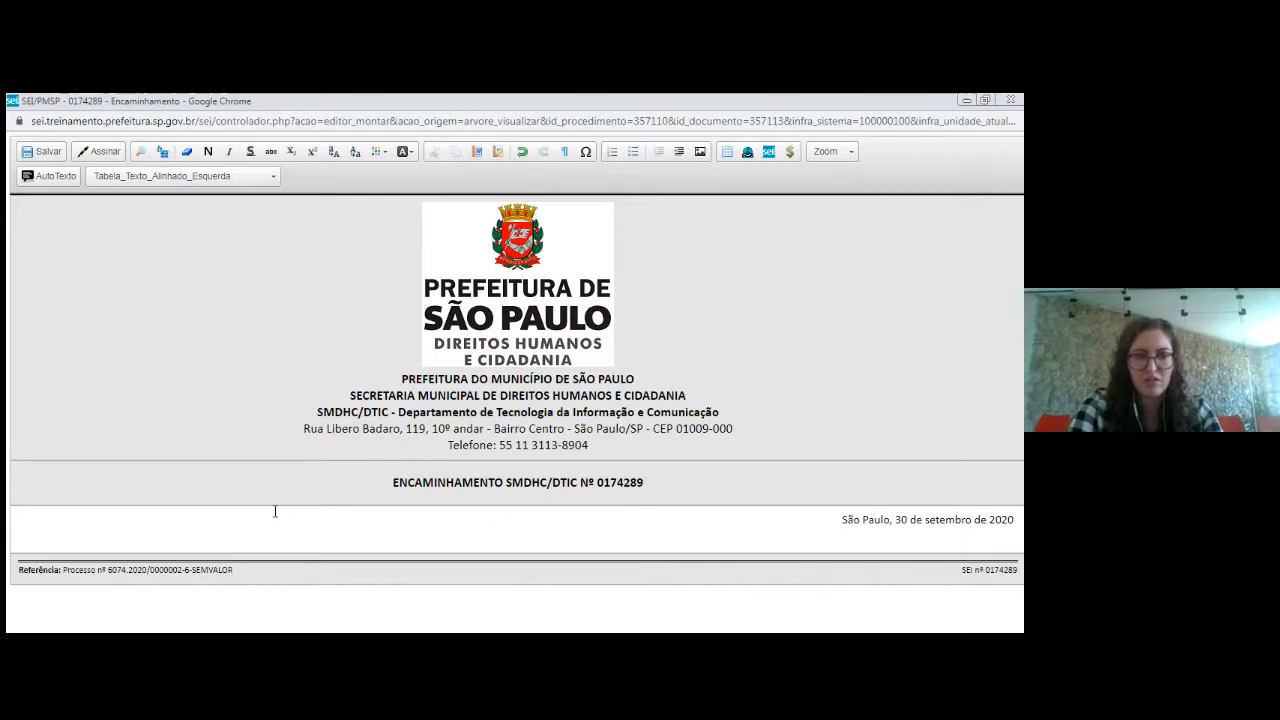
text(SMDHC)
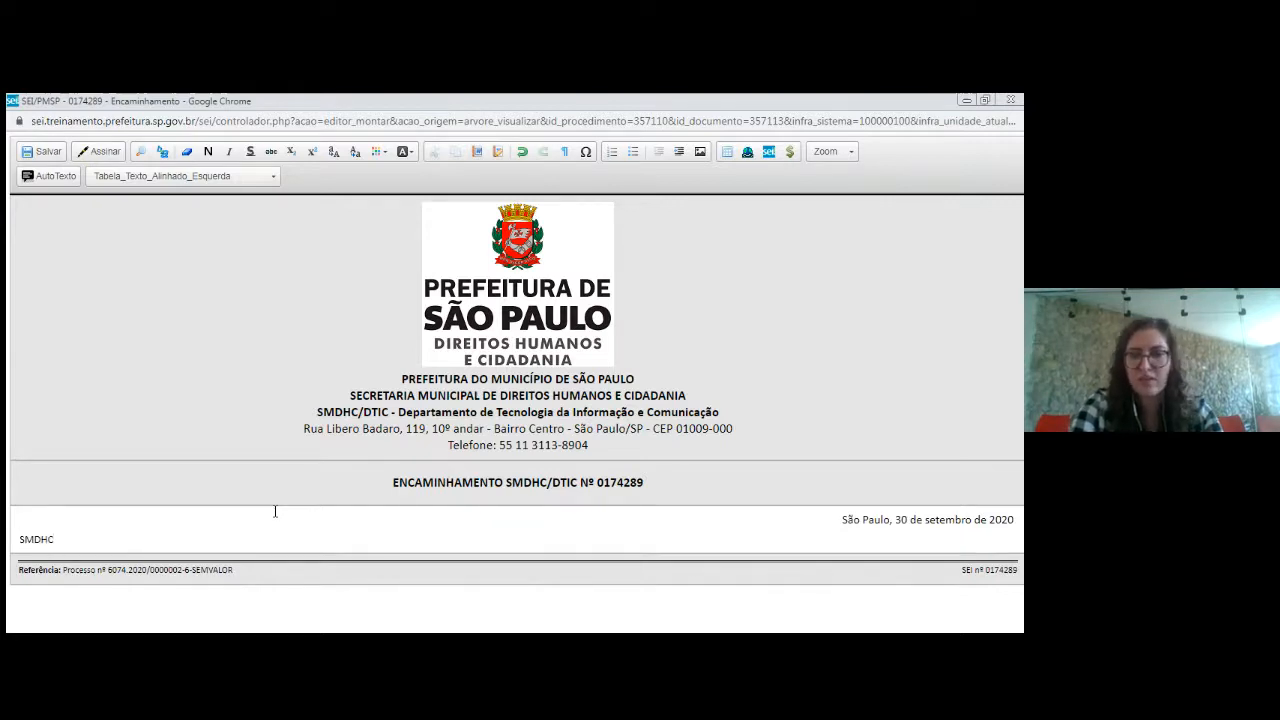
text(/)
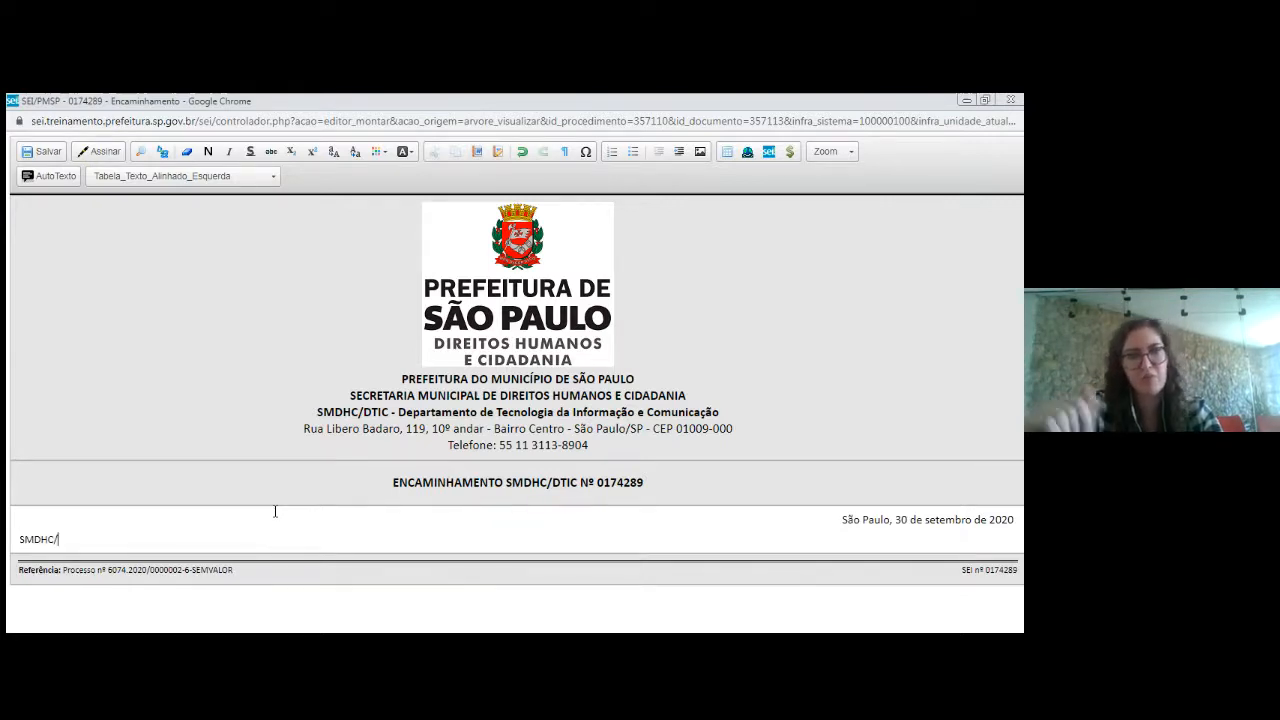
text(RH)
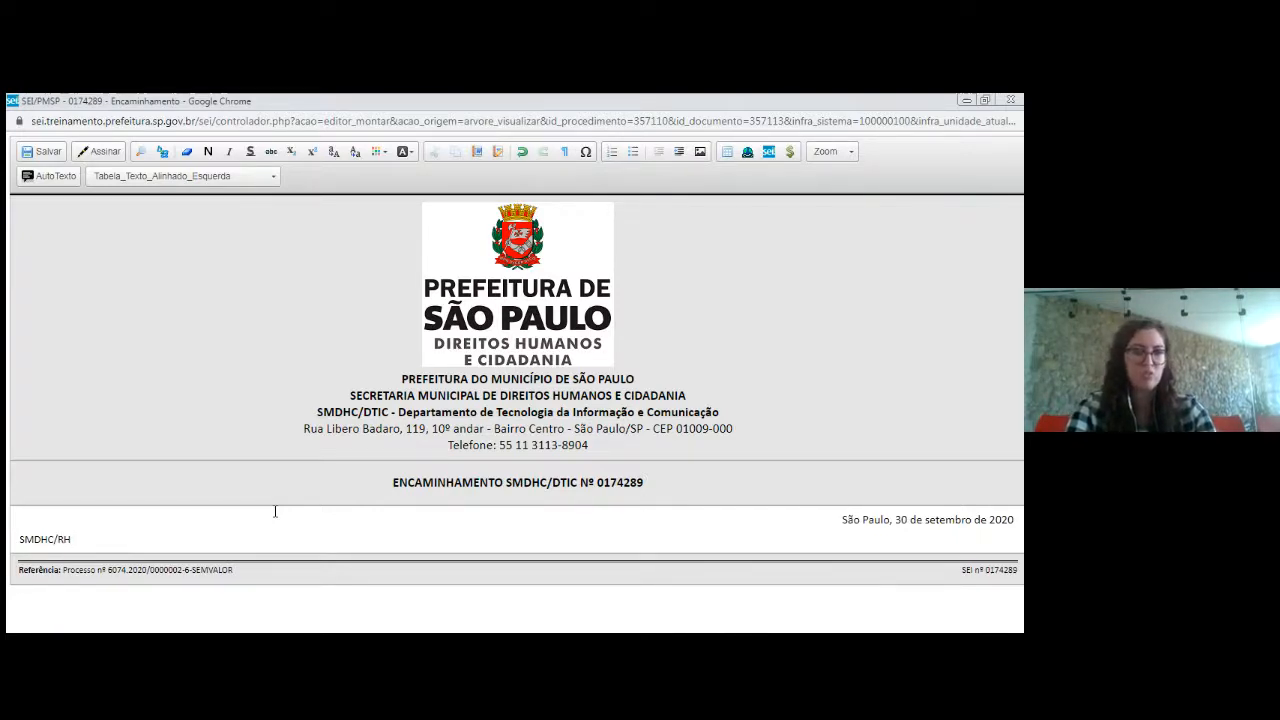
key(Return)
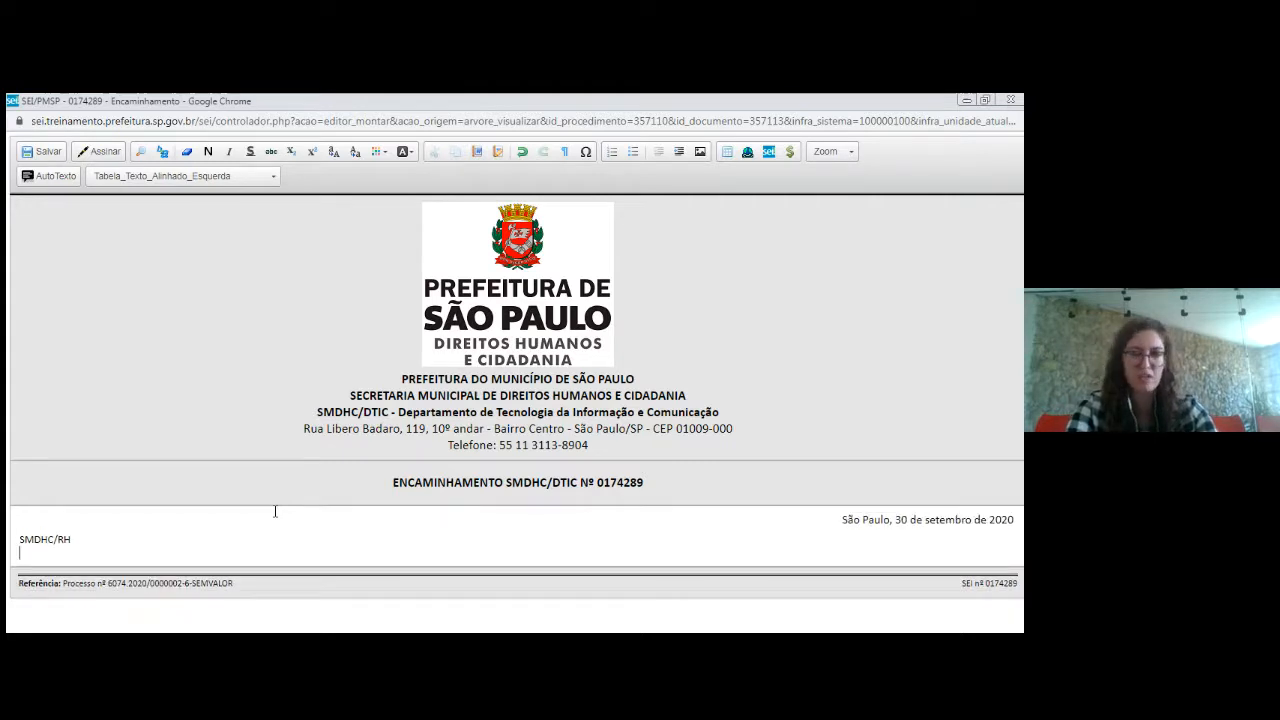
key(Return)
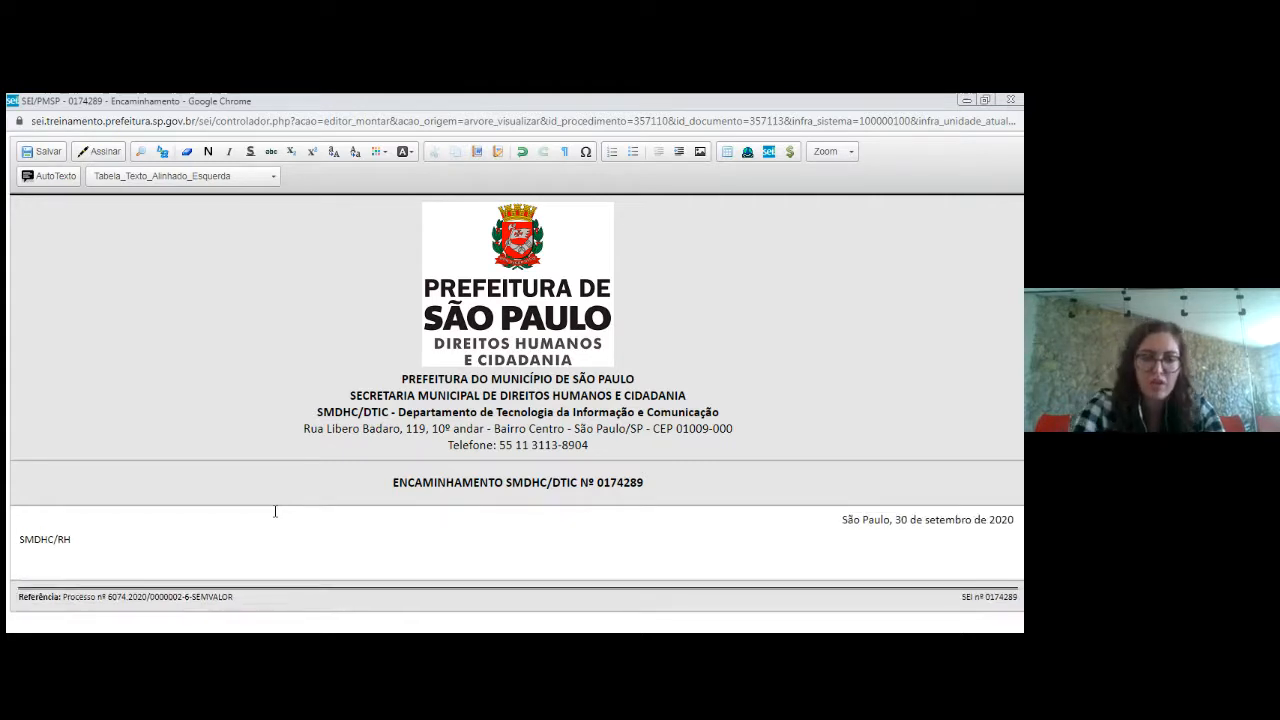
key(BackSpace)
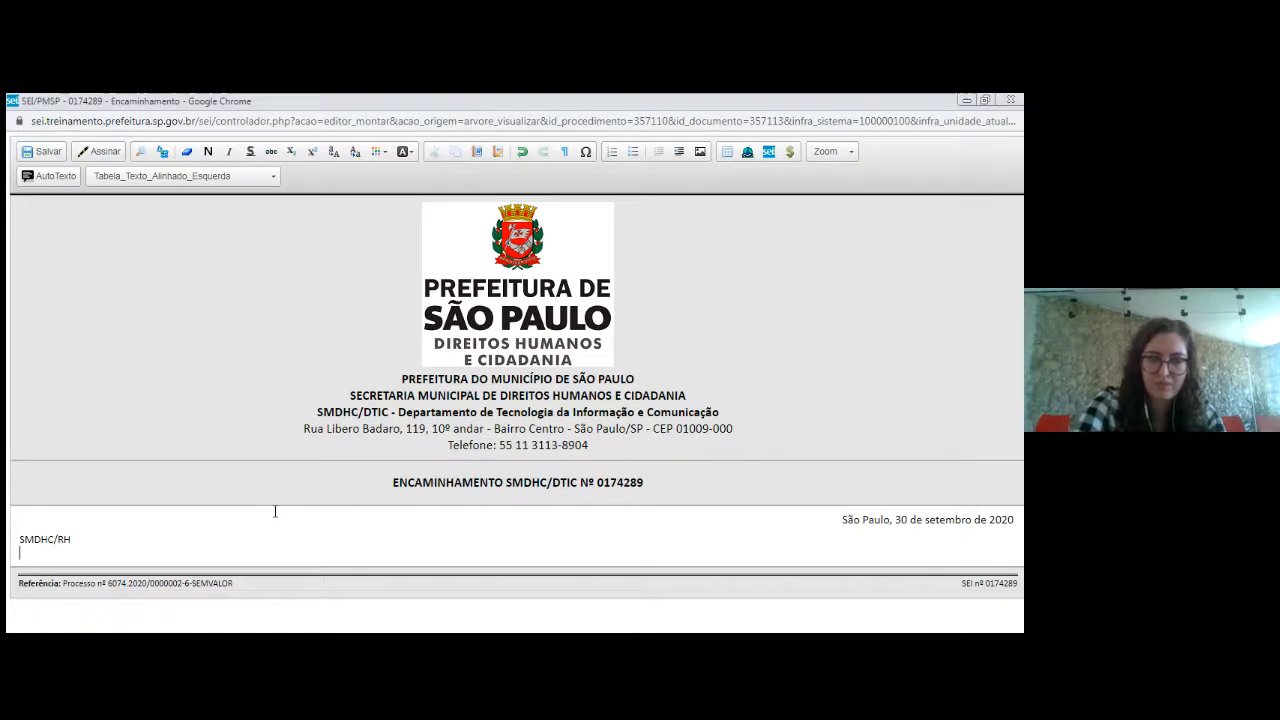
- Add the greeting "Cara Coordenadroa," below the addressee and leave a blank line after it
text(Car)
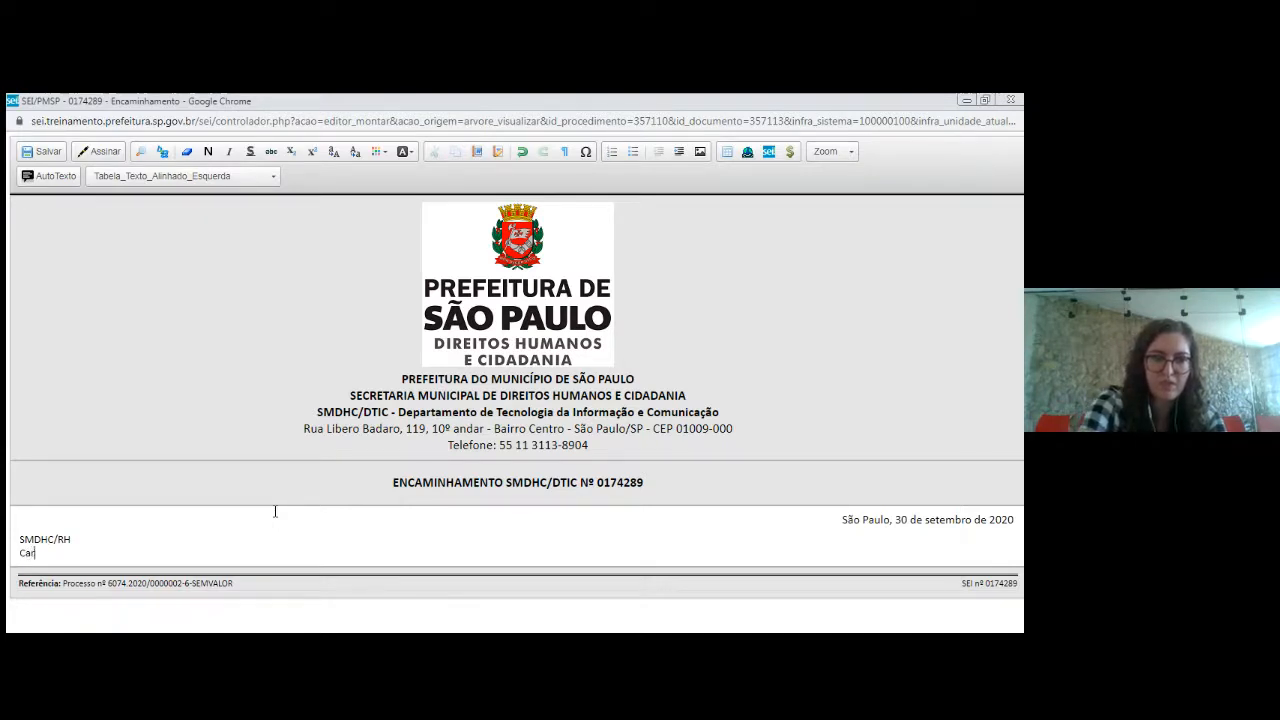
text(a Co)
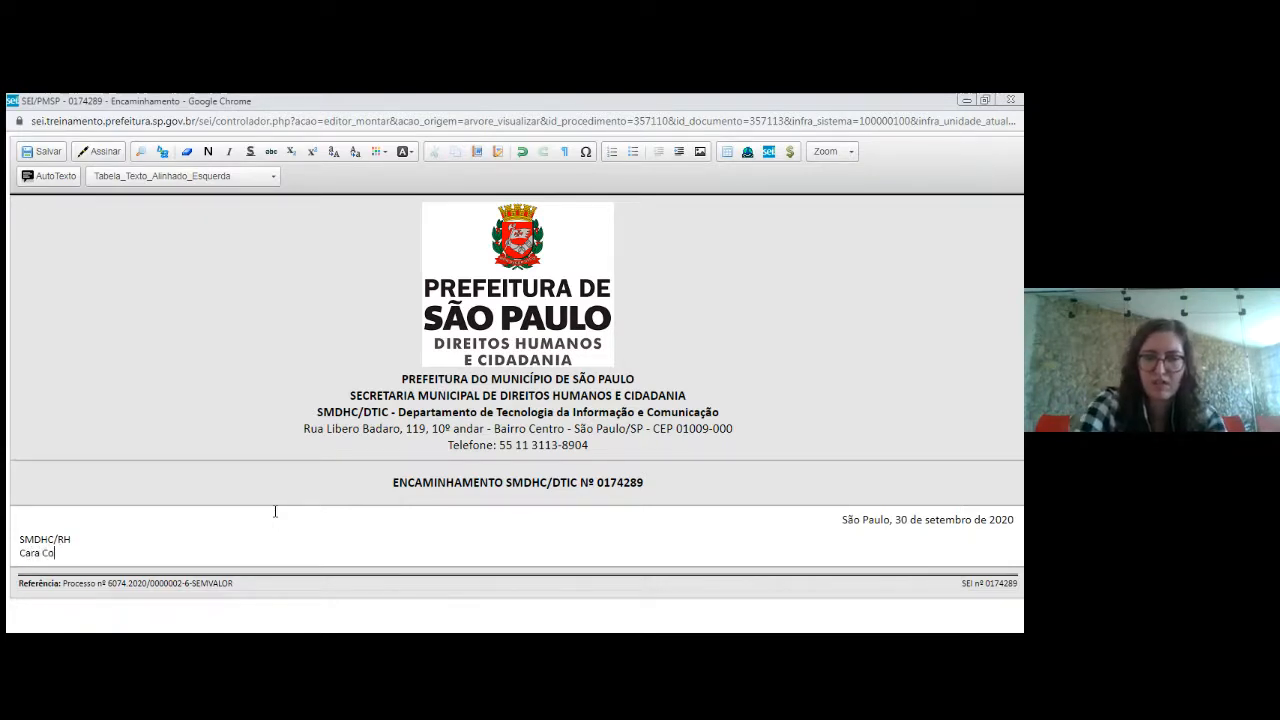
text(ordenadroa,)
key(Return)
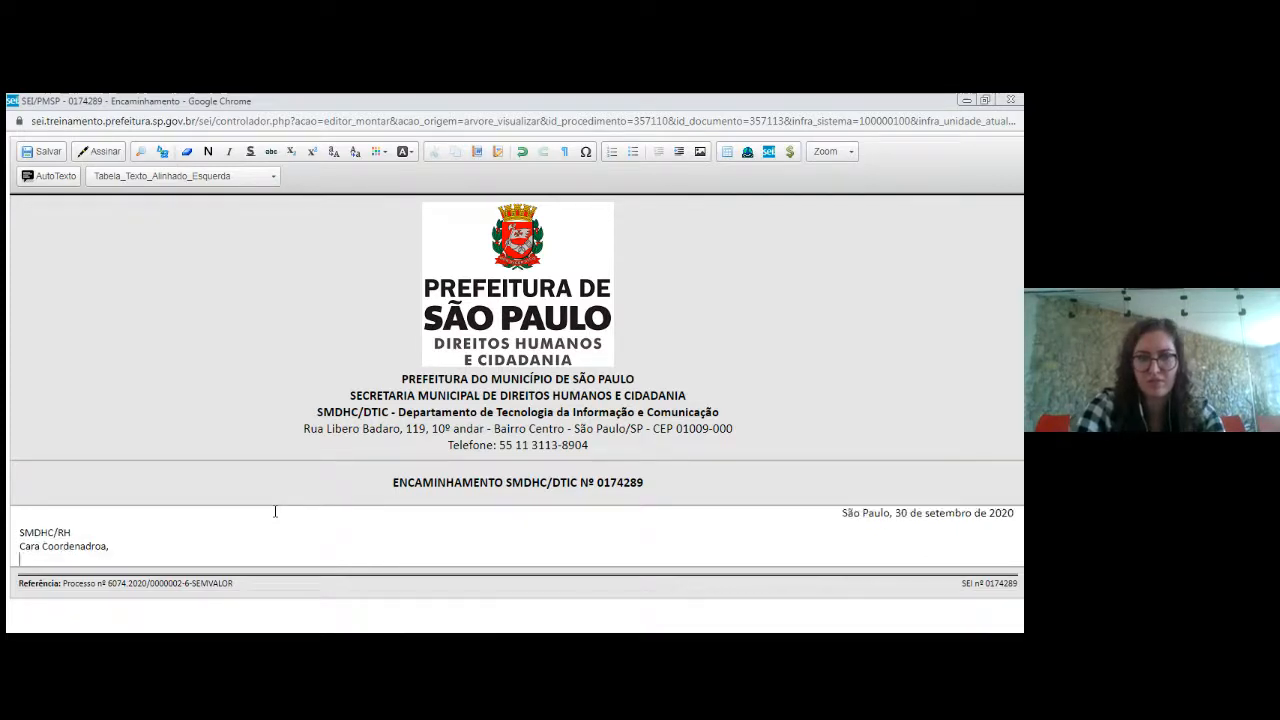
key(Return)
- Write "Segue folha de frequência da Conselheira", the councillor's full name, and ", conforme solicitado em DOC SEI" as the body text
text(Segue fol)
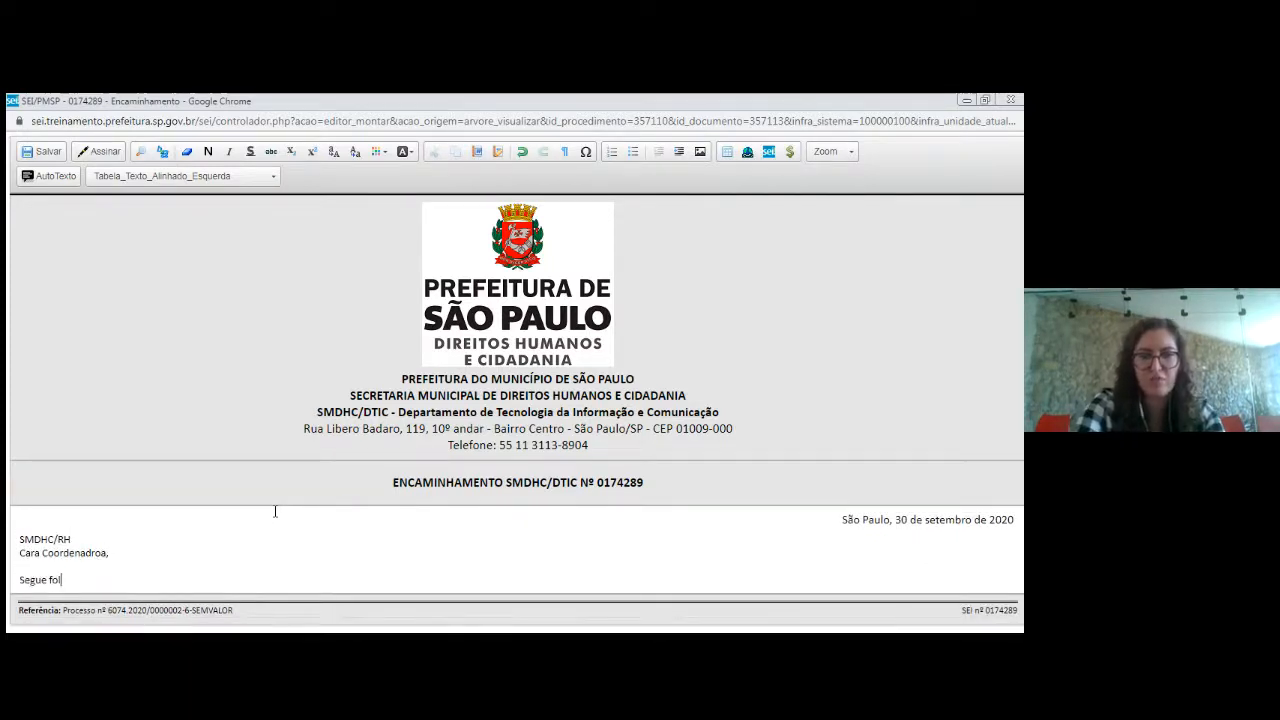
text(ha de frequencia)
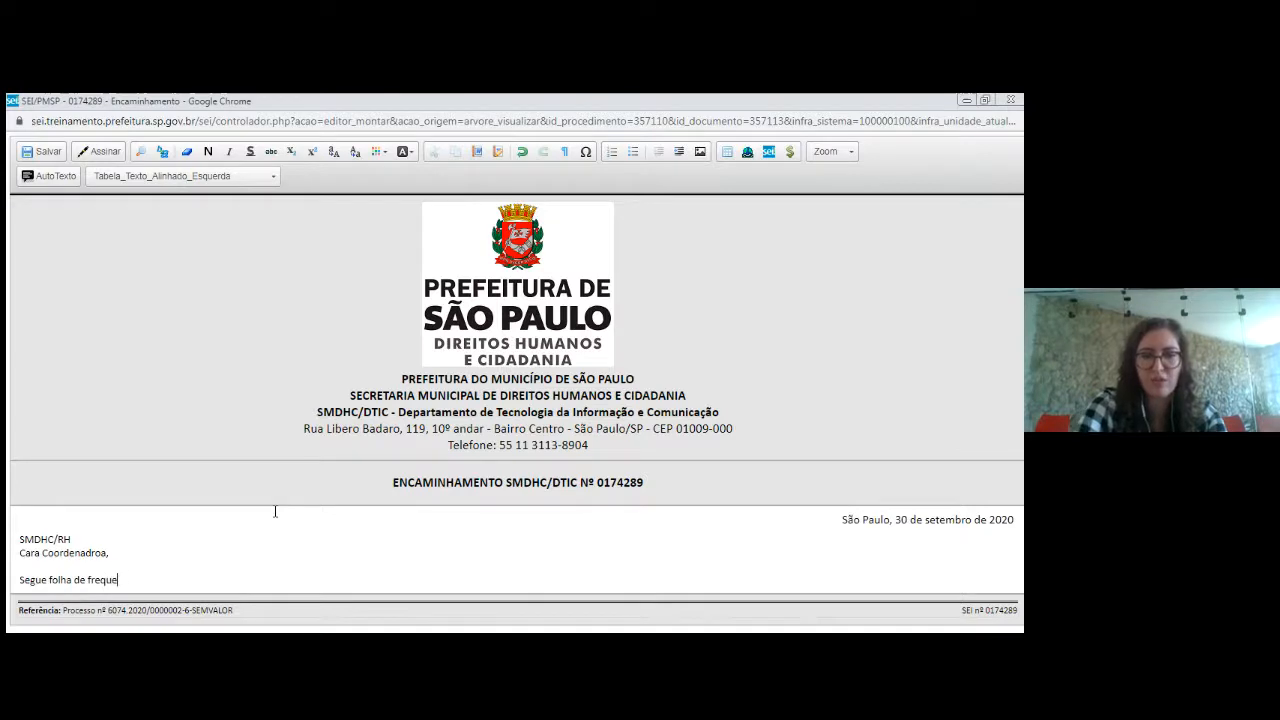
key(BackSpace)
key(BackSpace)
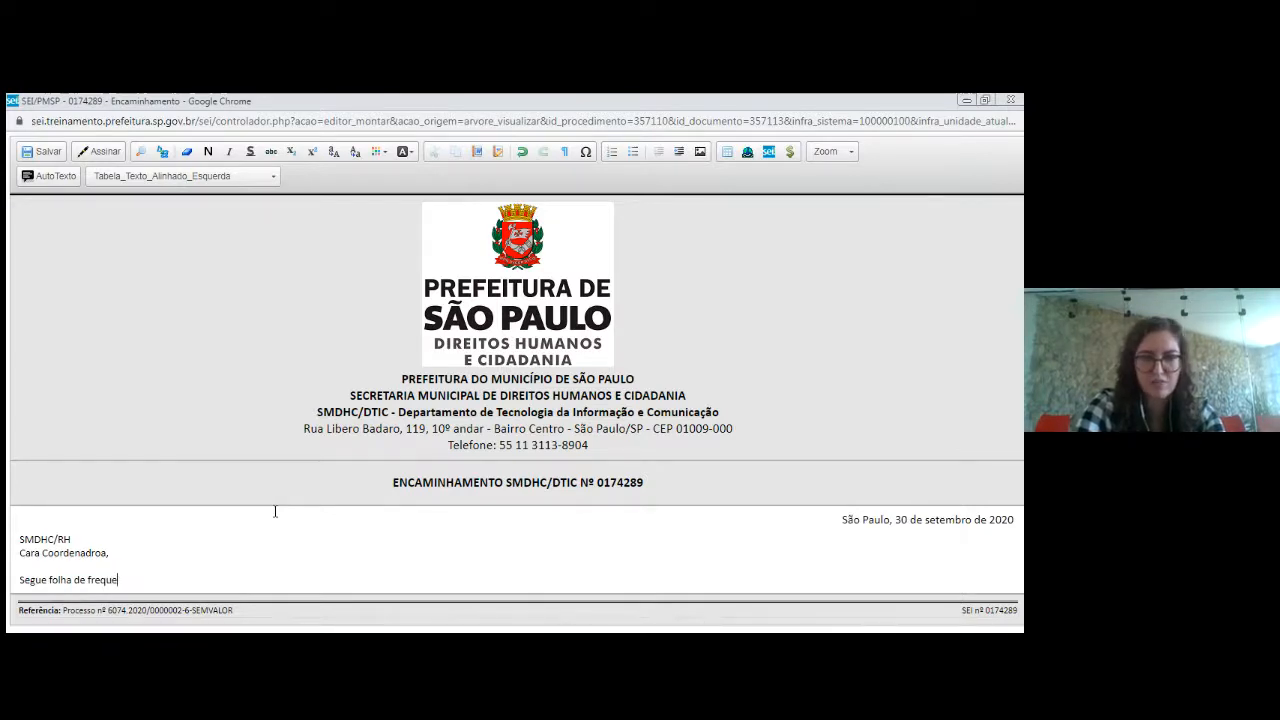
text(ência d)
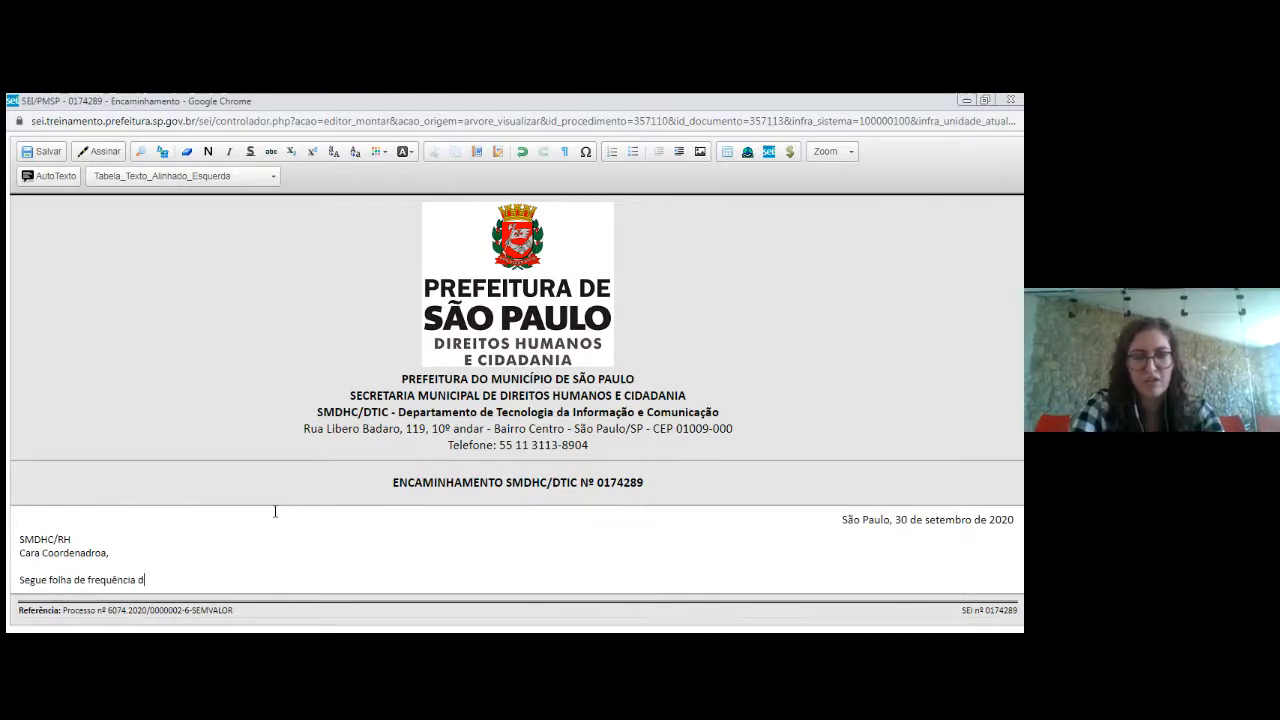
text(a Conselheir)
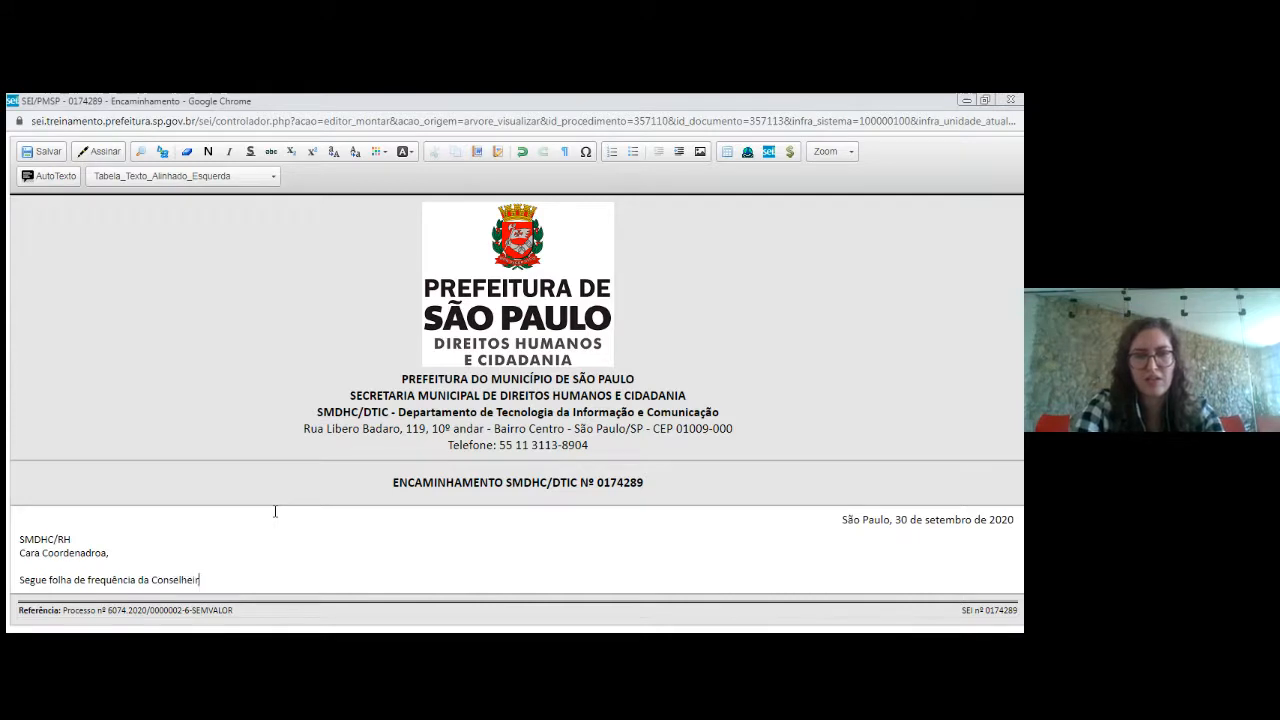
text(a Maria da )
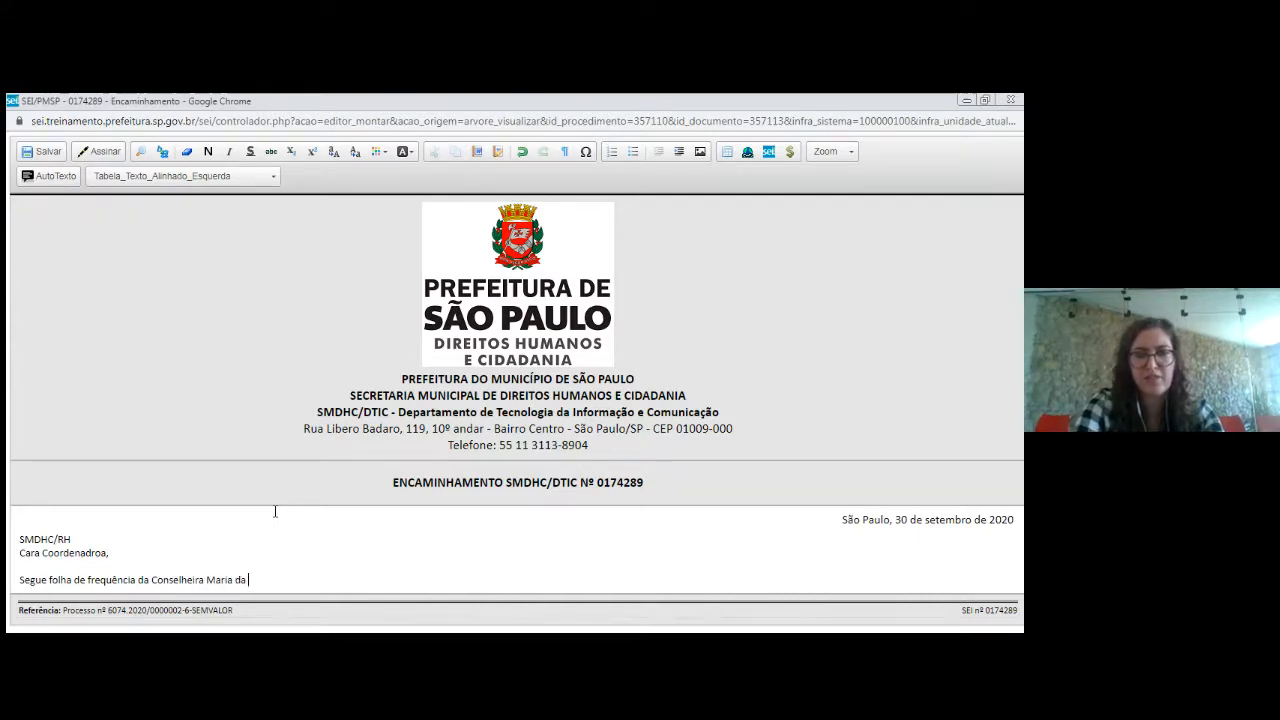
text(Silva, )
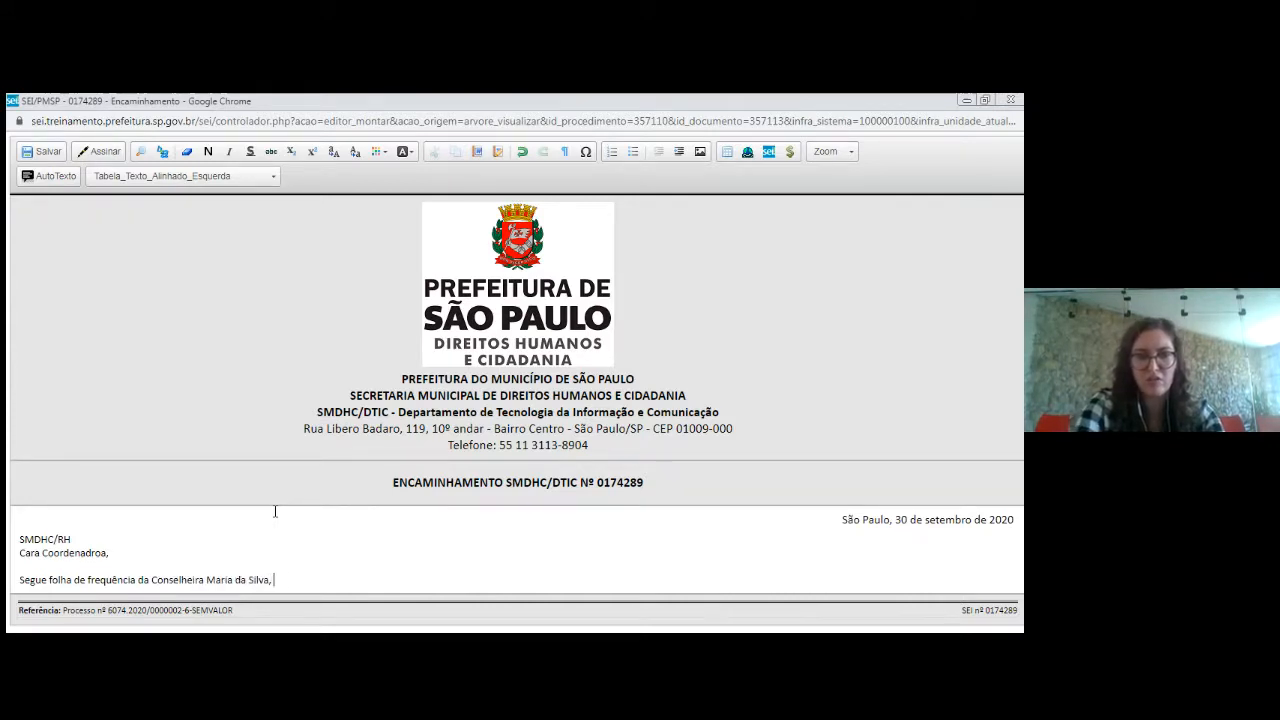
text(conforme sol)
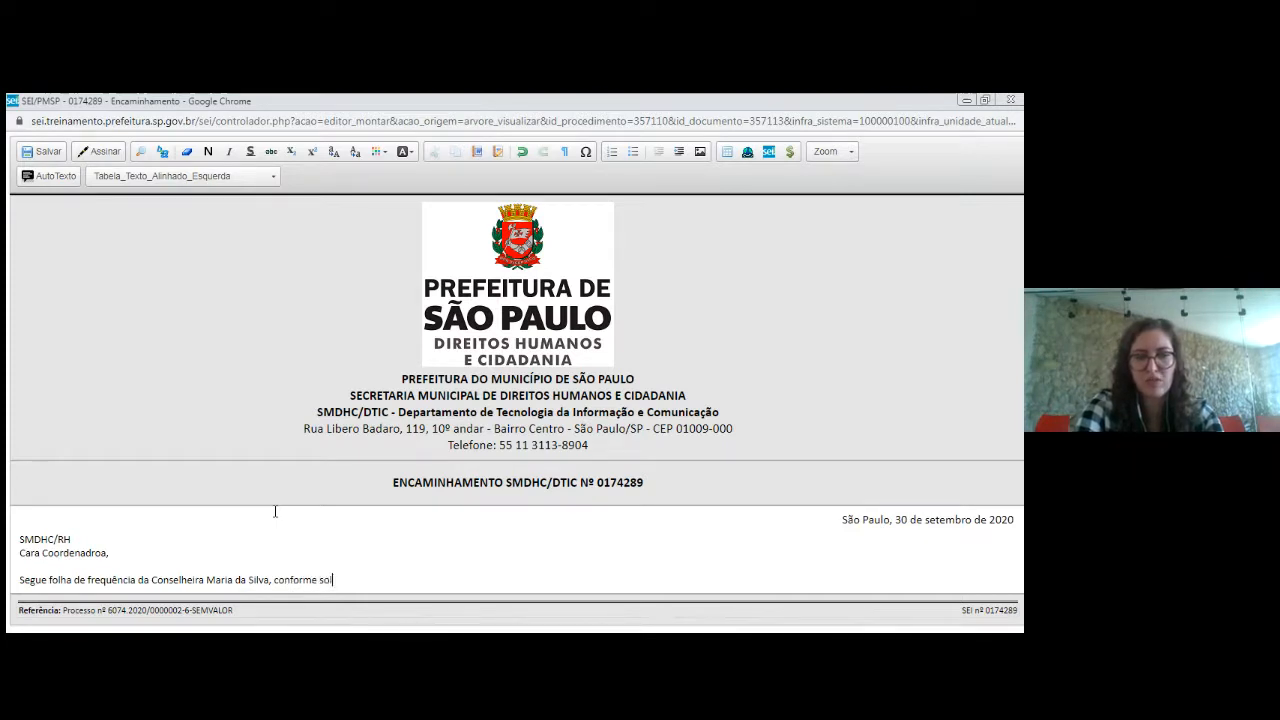
text(icitado em )
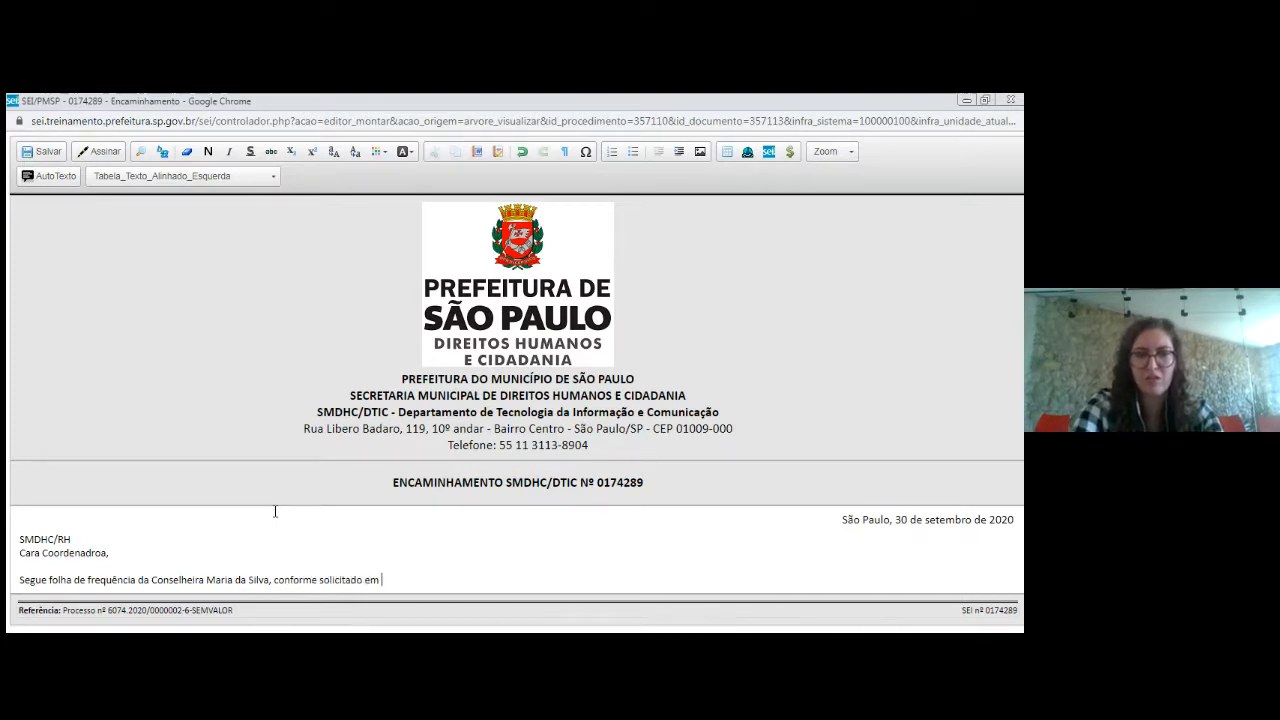
text(DOC SEI)
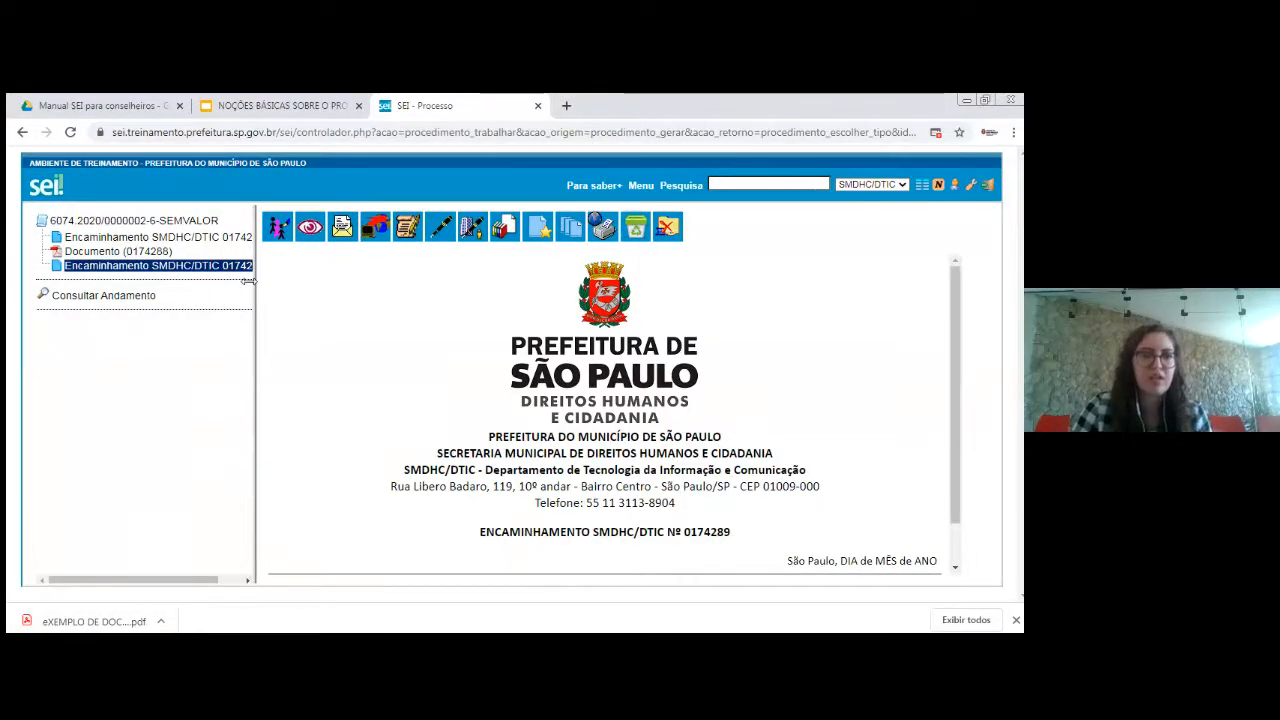
- Widen the process tree and view the first Encaminhamento to look up its SEI document number
drag(254, 284, 306, 285)
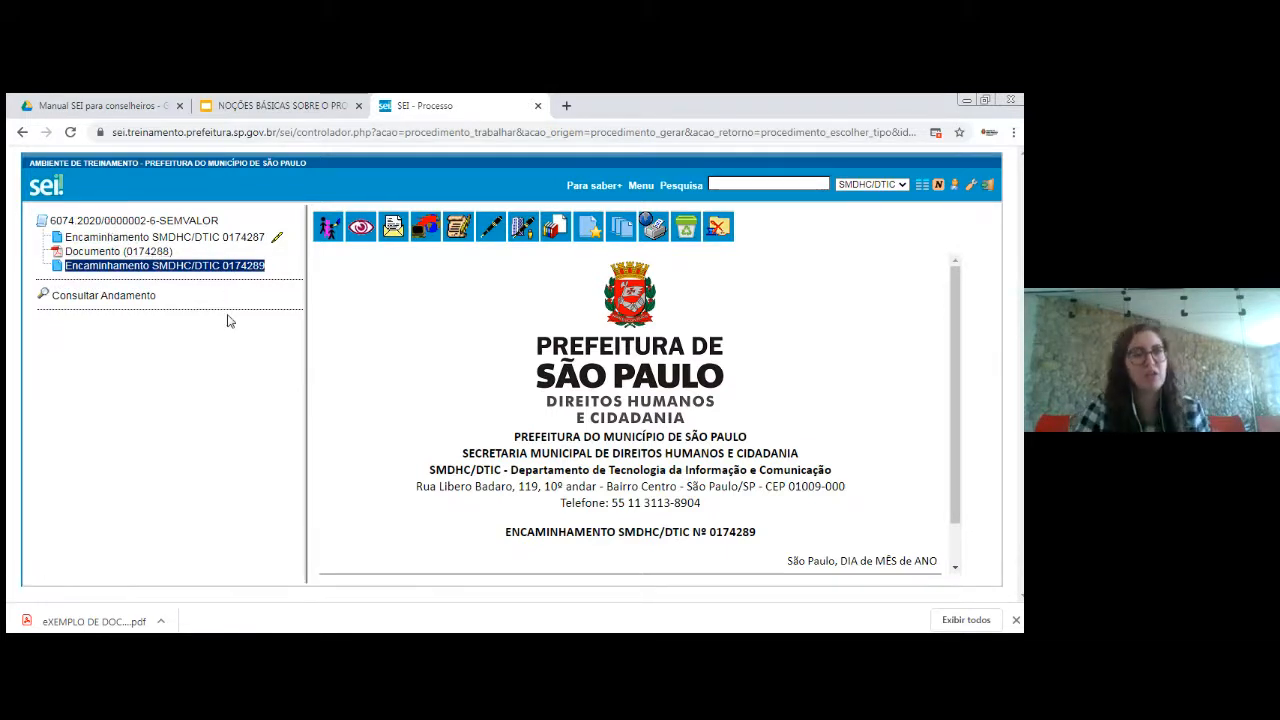
click(117, 240)
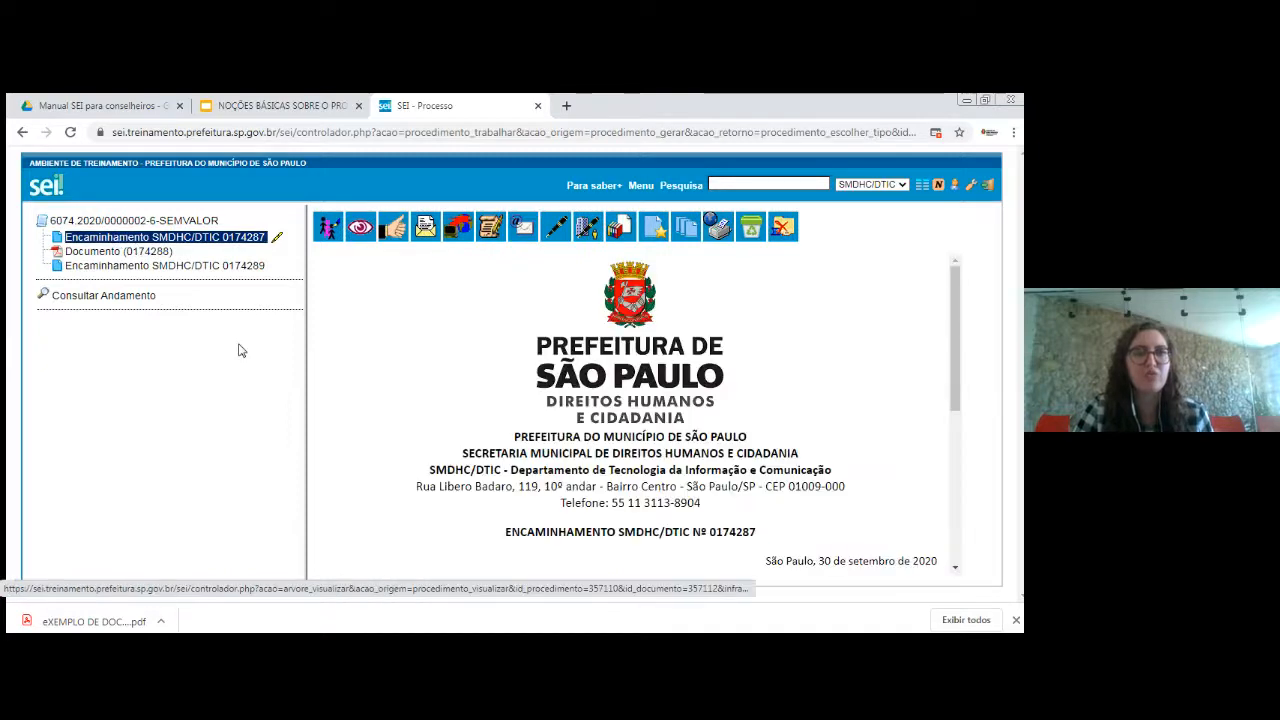
scroll(508, 442, down, 4)
scroll(426, 332, up, 3)
scroll(426, 332, up, 1)
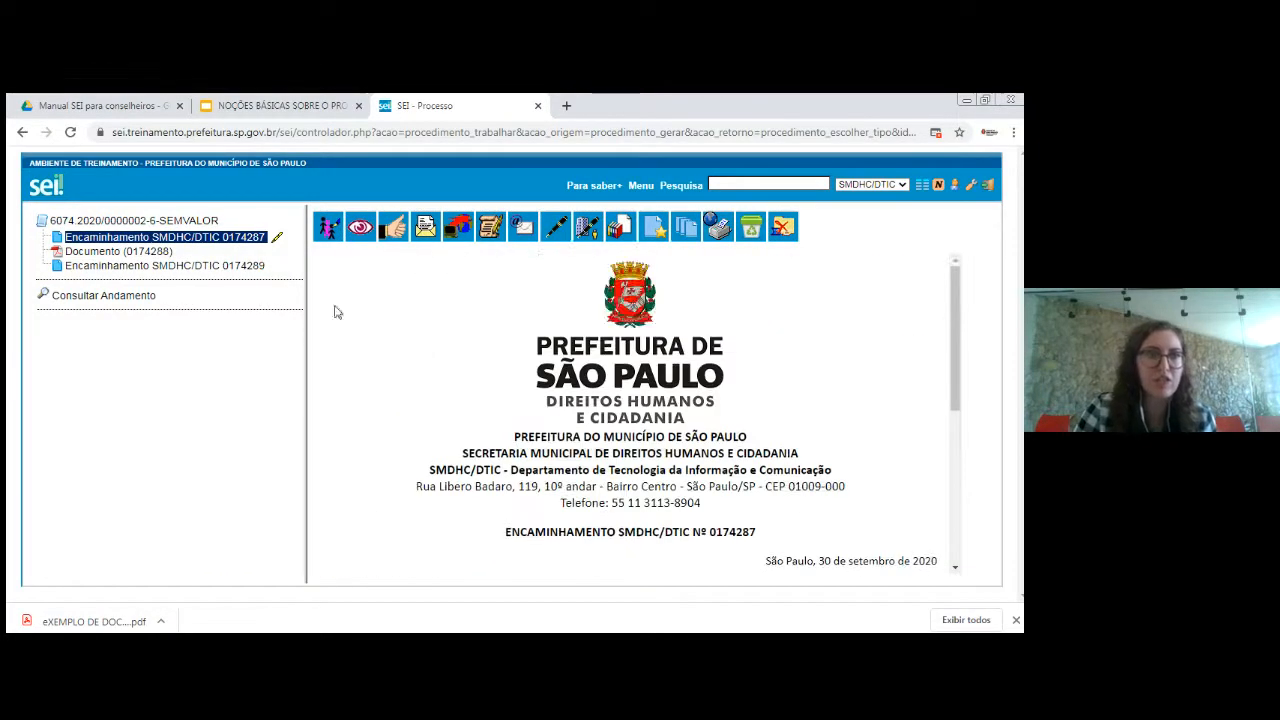
click(52, 237)
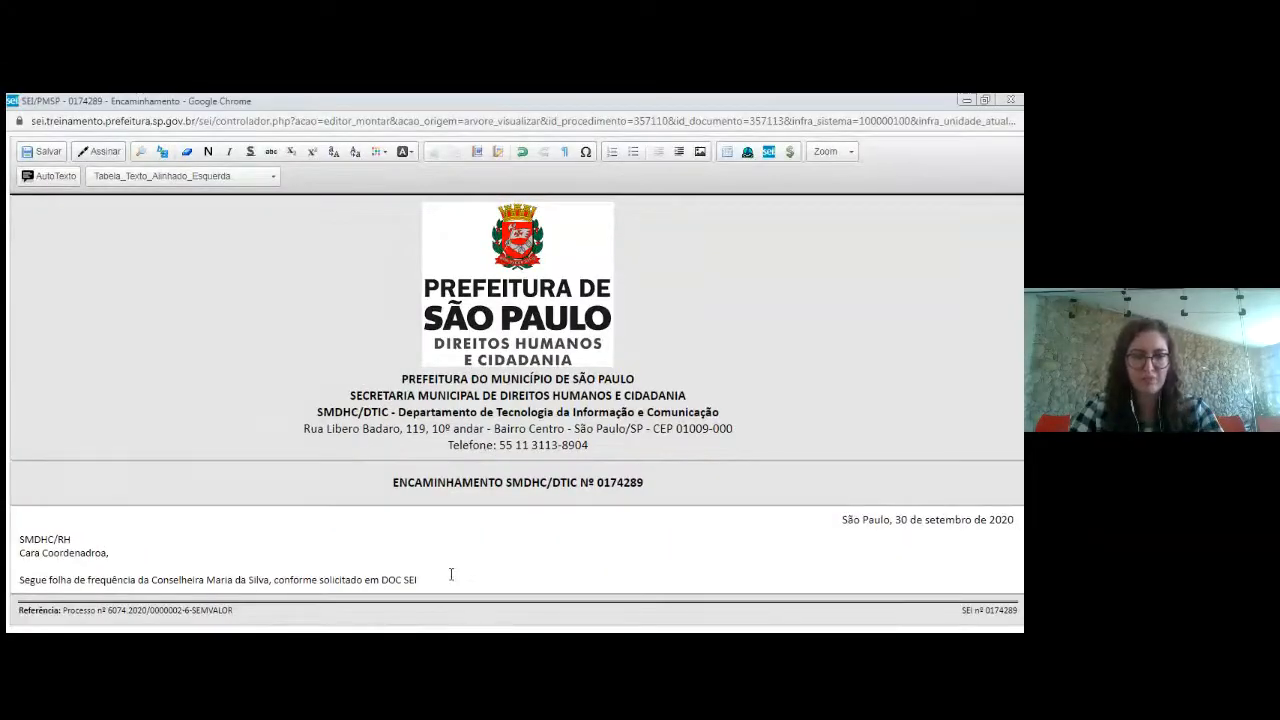
- Insert 0174287 after DOC SEI in the body text and link it to the SEI document with that protocol
text(0174287)
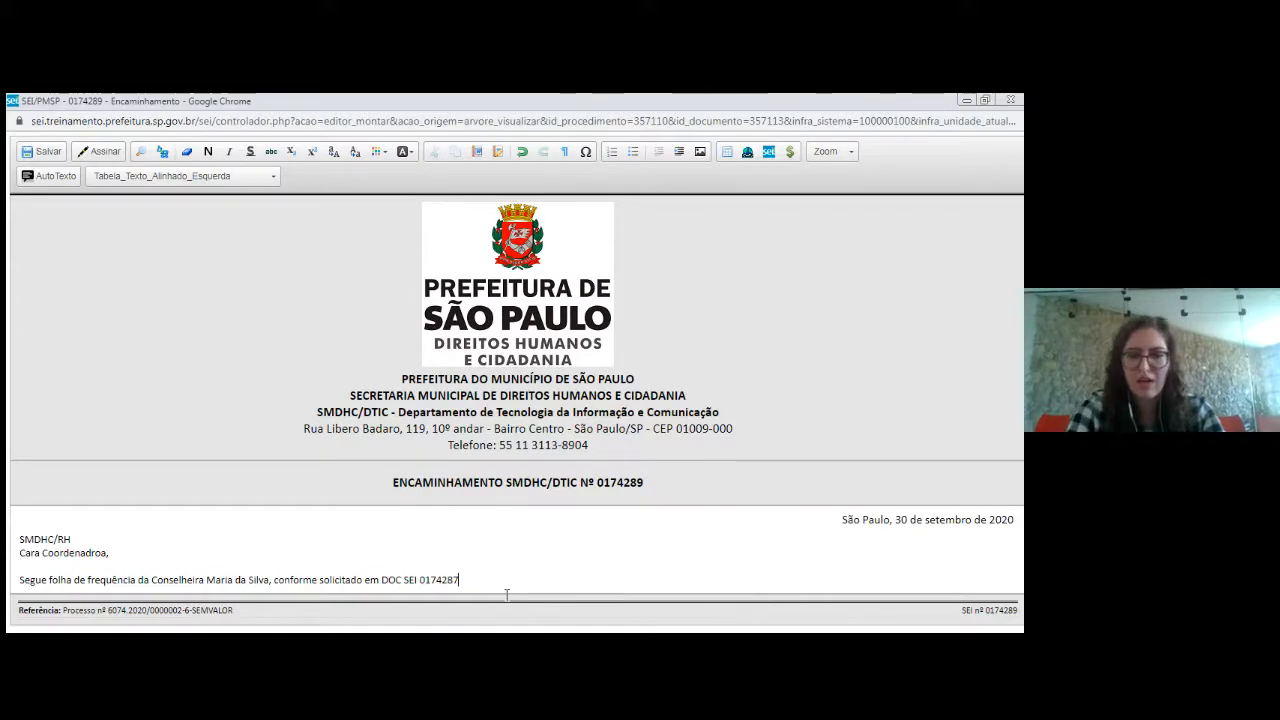
key(shift+Left)
key(shift+Left)
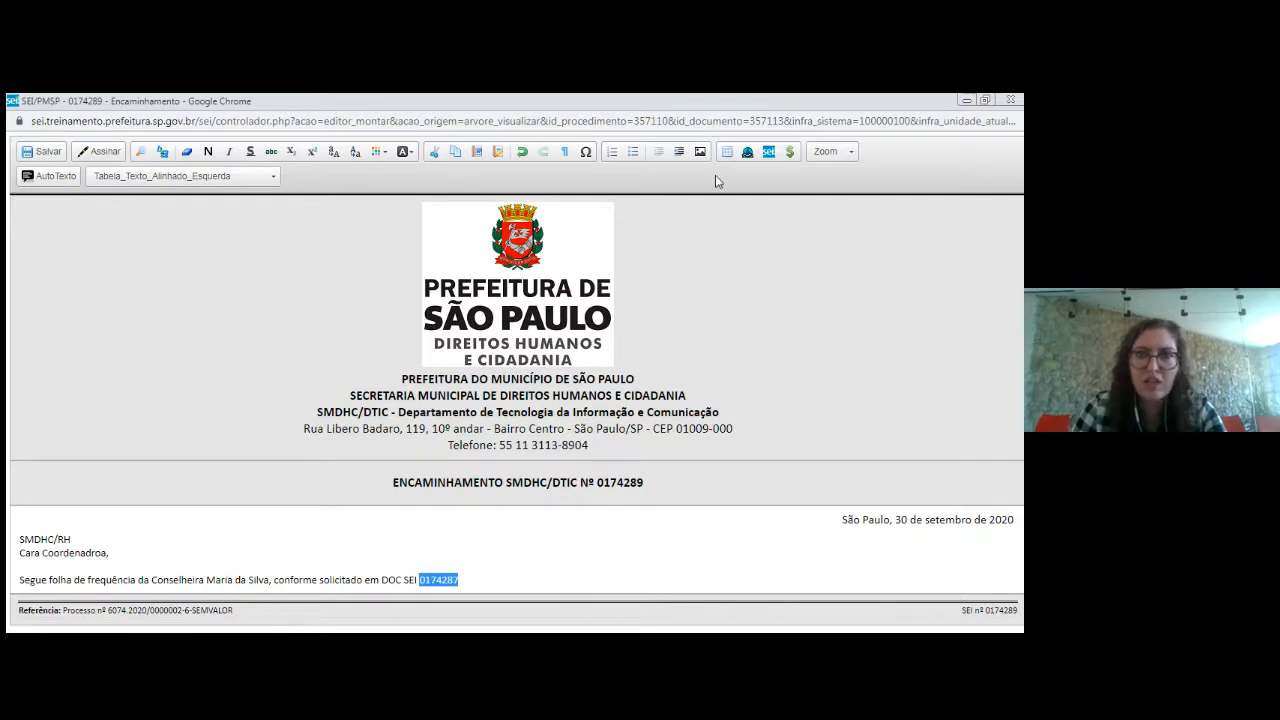
click(767, 152)
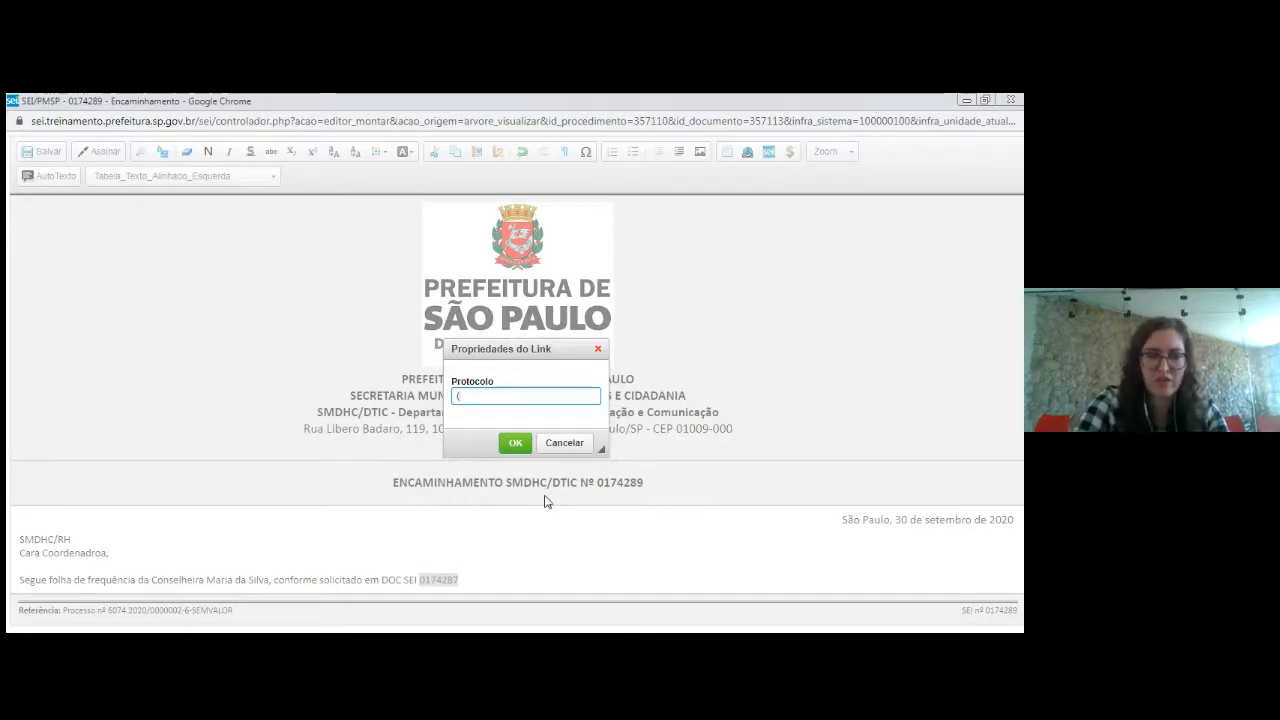
text(0174287)
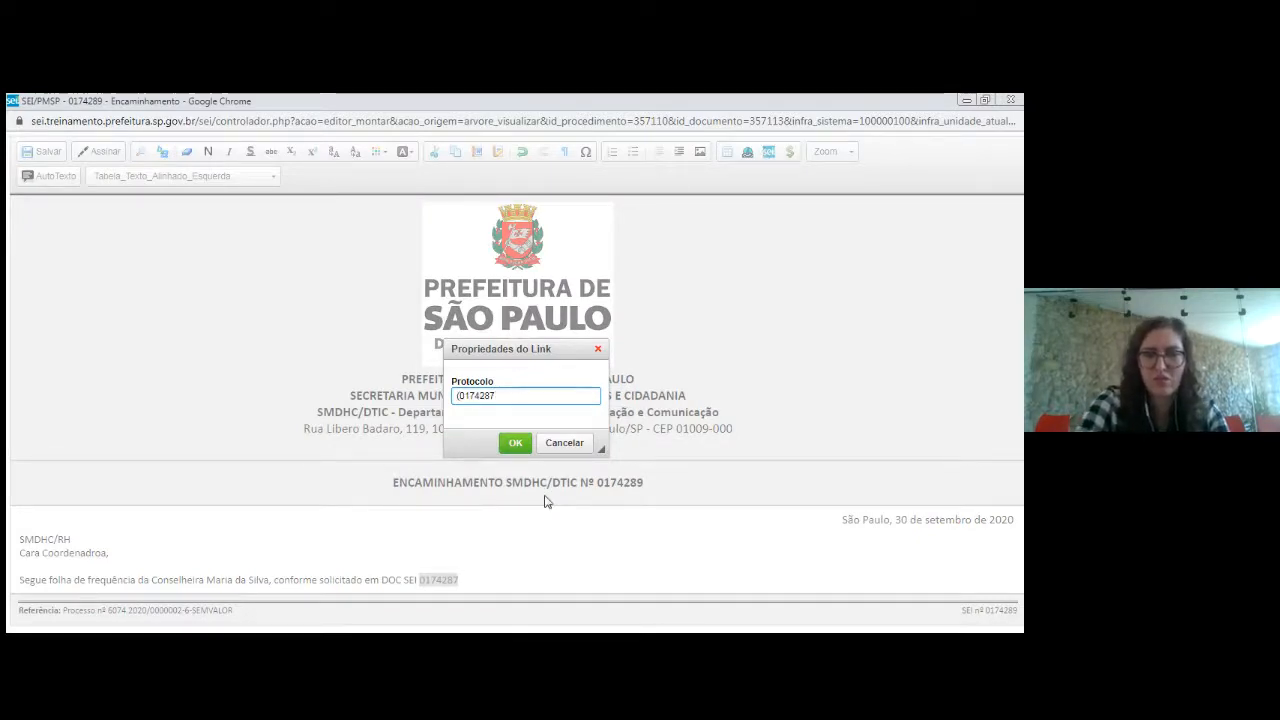
click(512, 444)
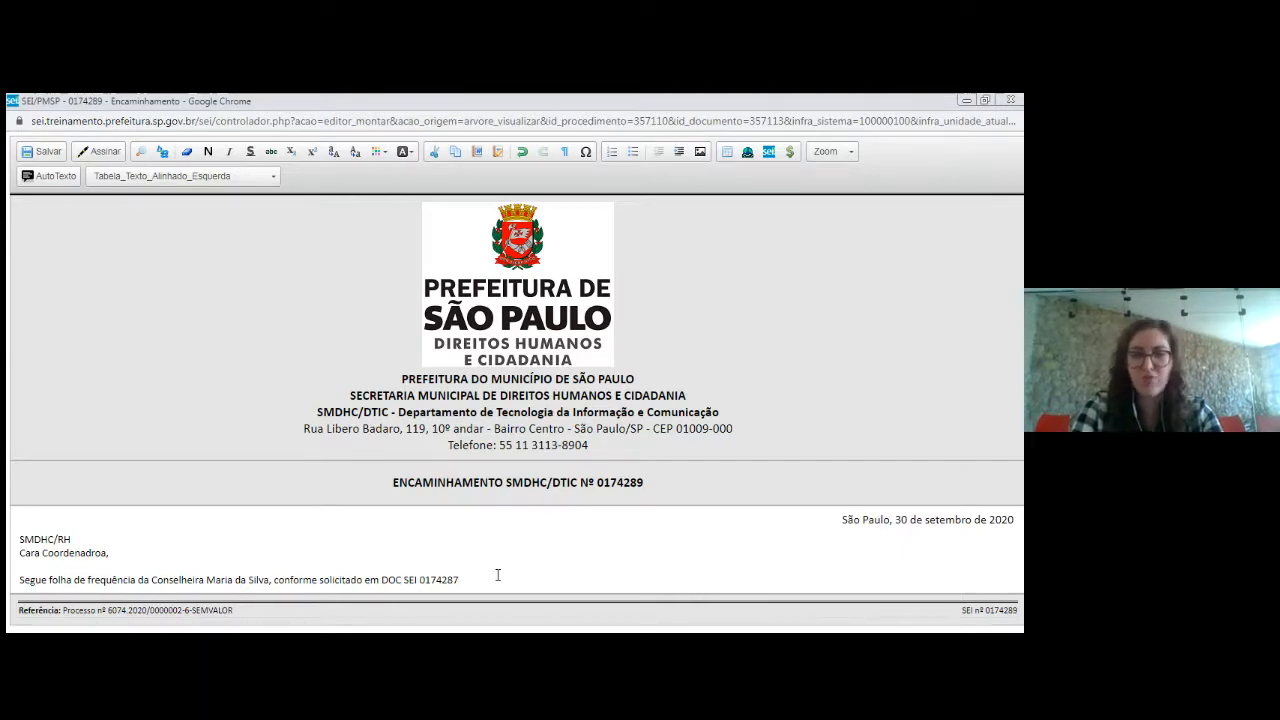
- End the body sentence with a period and add the closing "Atenciosamente," followed by "Conselheira Tutelar" and the councillor's full name
text(.)
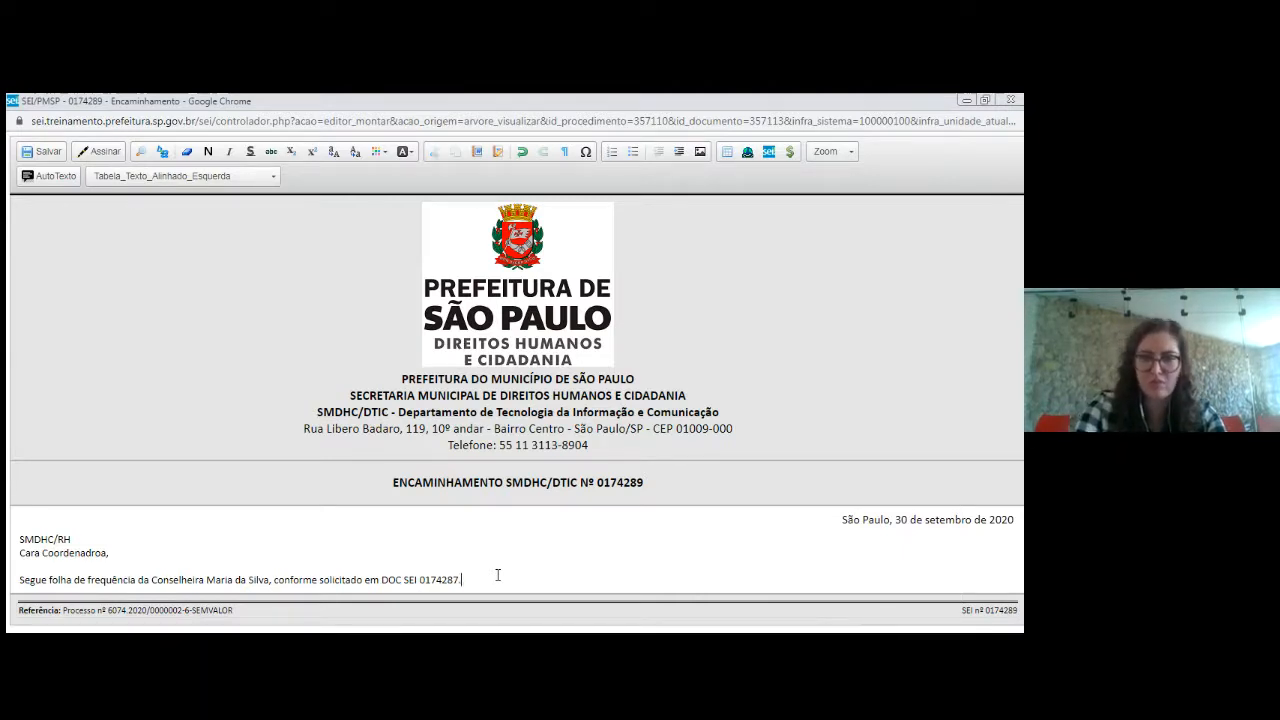
key(Return)
key(Return)
text(Atenc)
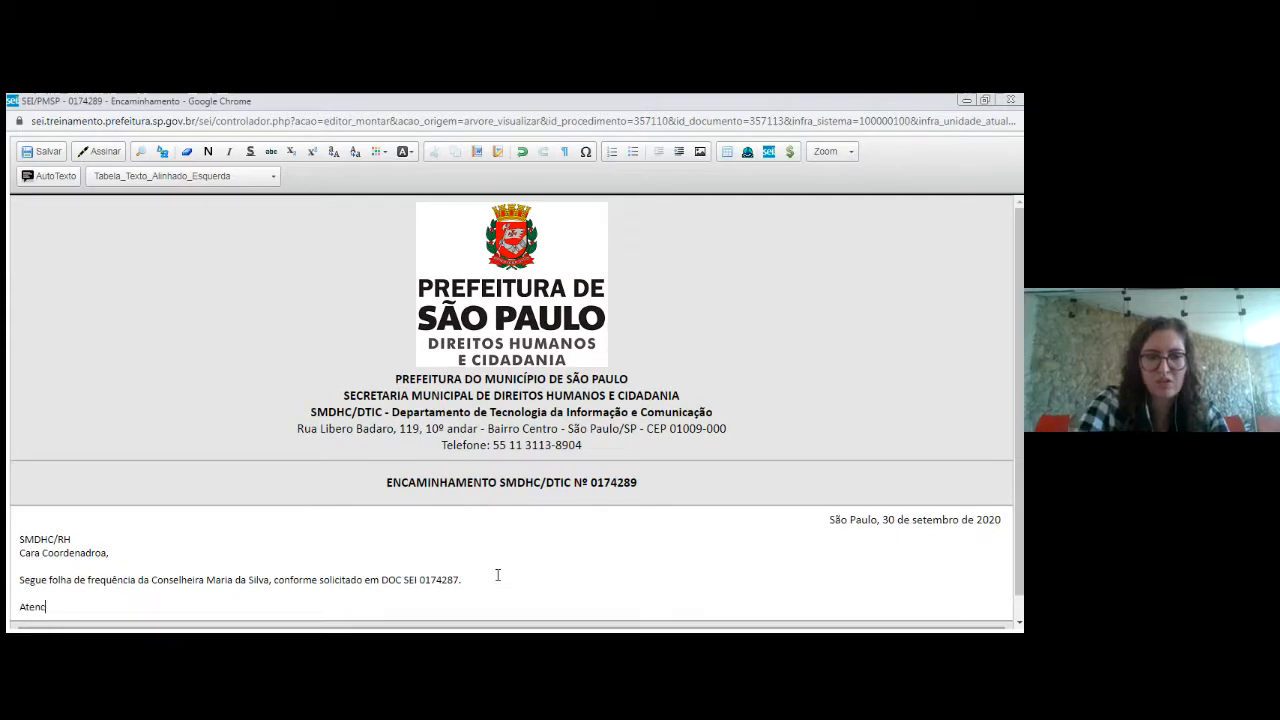
text(iosamente)
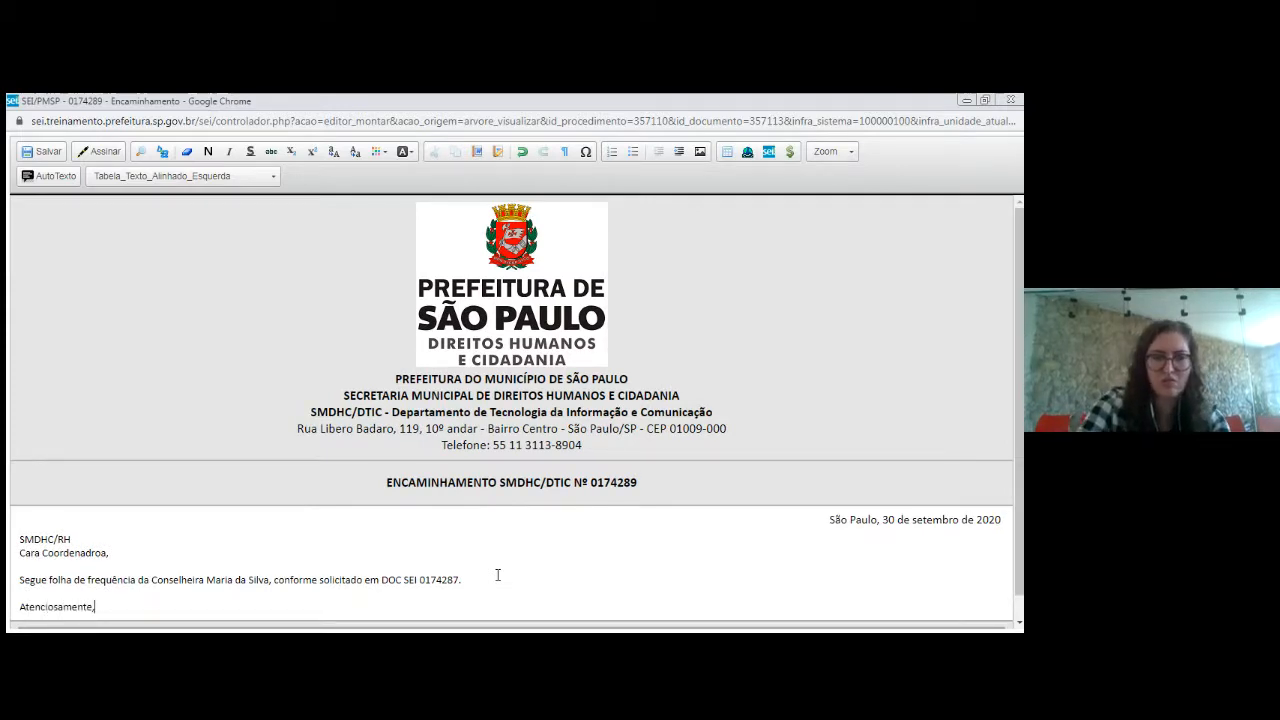
text(,)
key(Return)
key(Return)
text(Conselheira Tutelar Maria da Si)
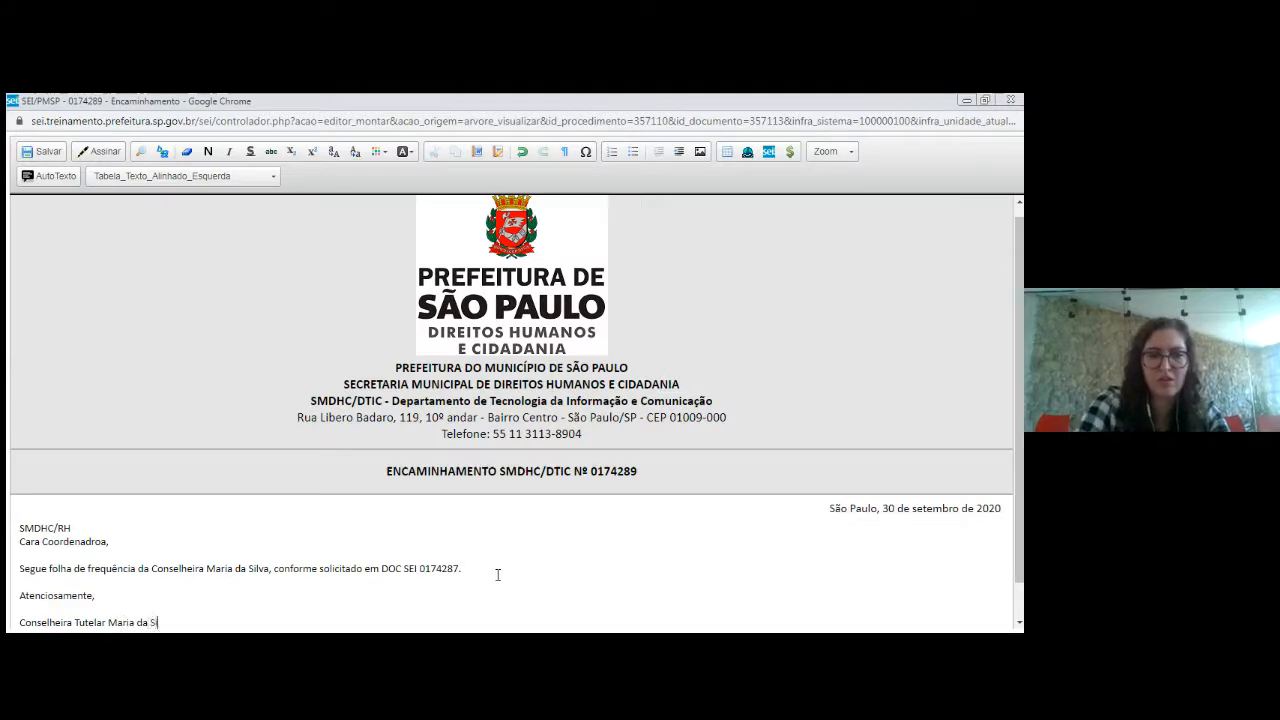
key(Return)
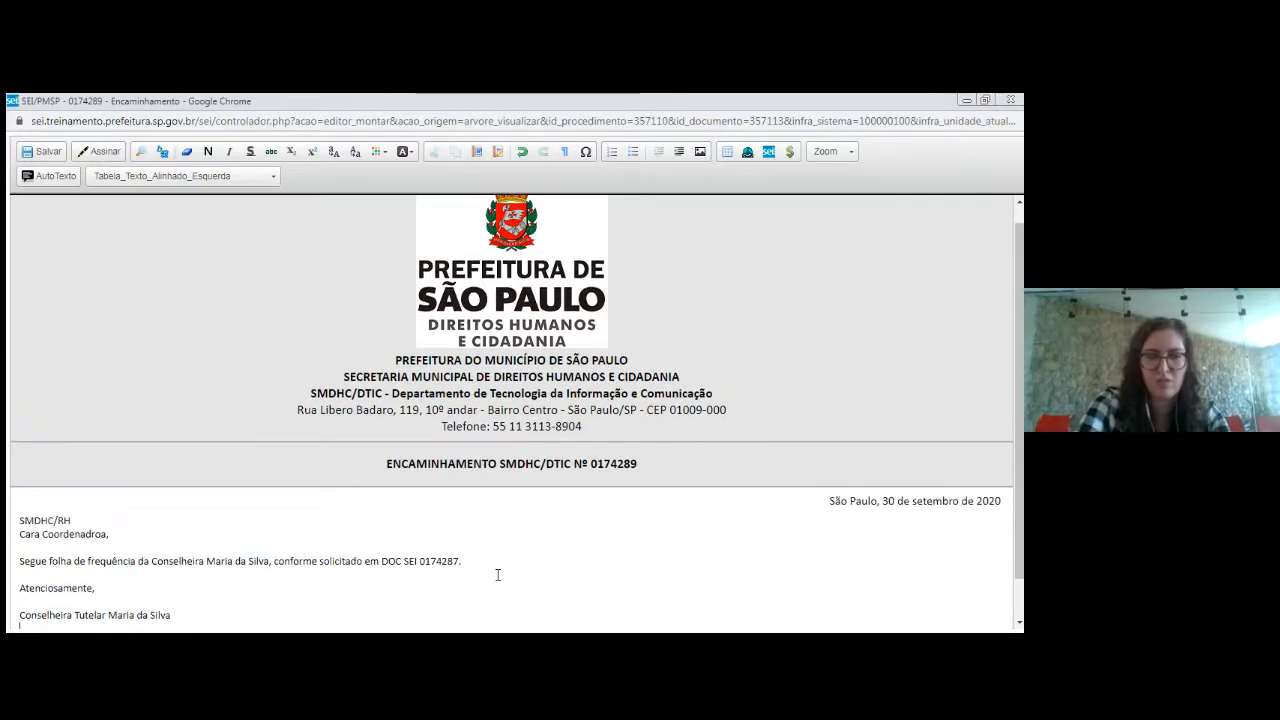
- Add the line "Conselho Tutelar de São Paulo" below the councillor's name in the closing
text(Coi)
text(selho Tutelar de Sã)
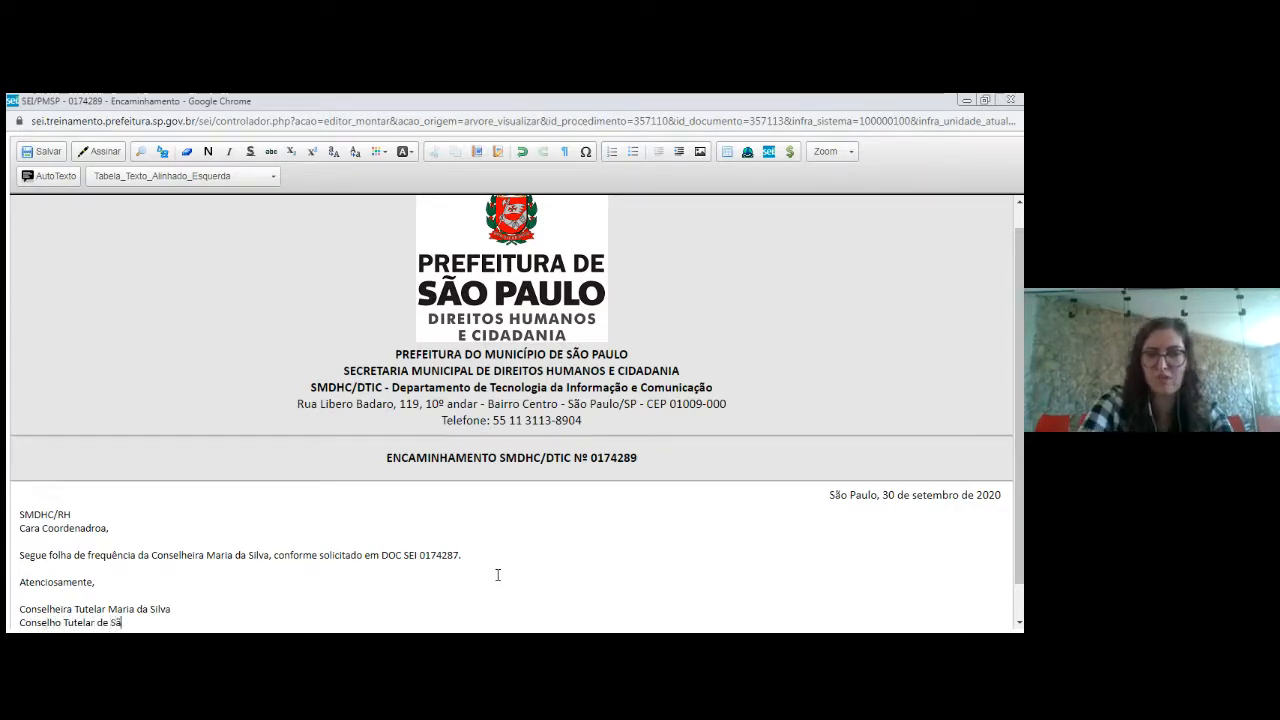
text(aulo)
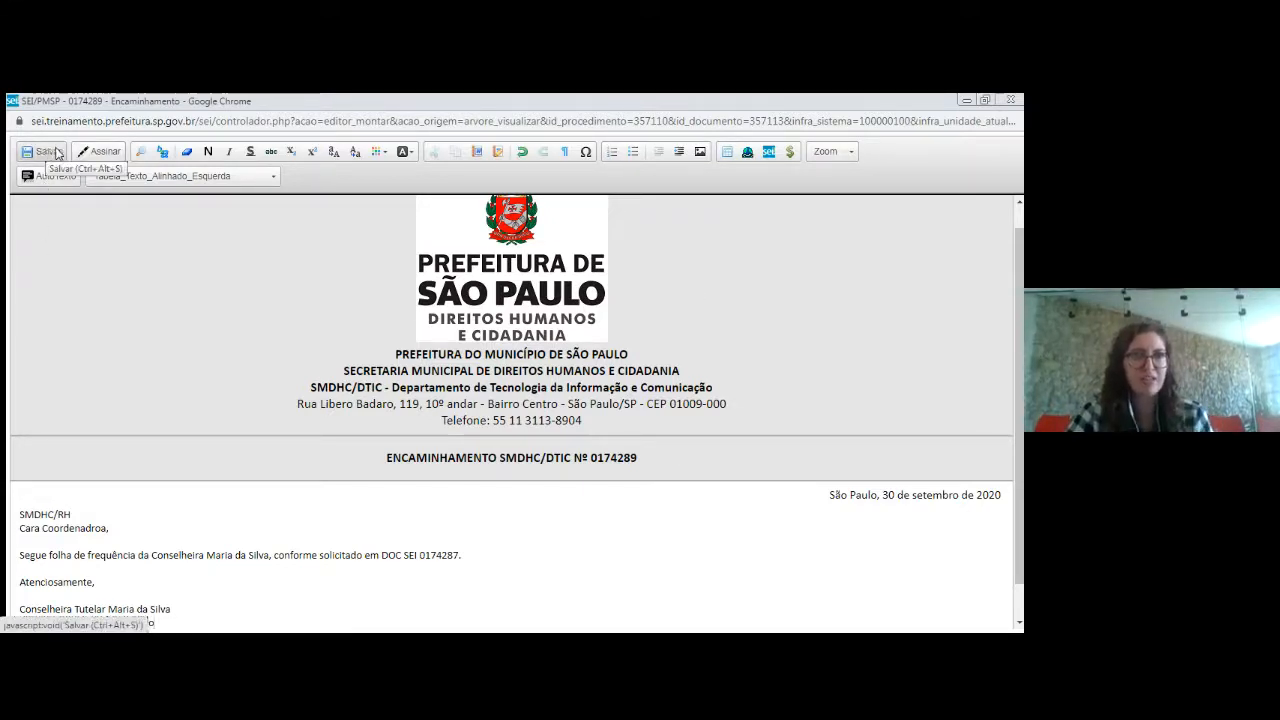
- Save the reply Encaminhamento and sign it for SMDHC as Assessor I with the account password
click(95, 157)
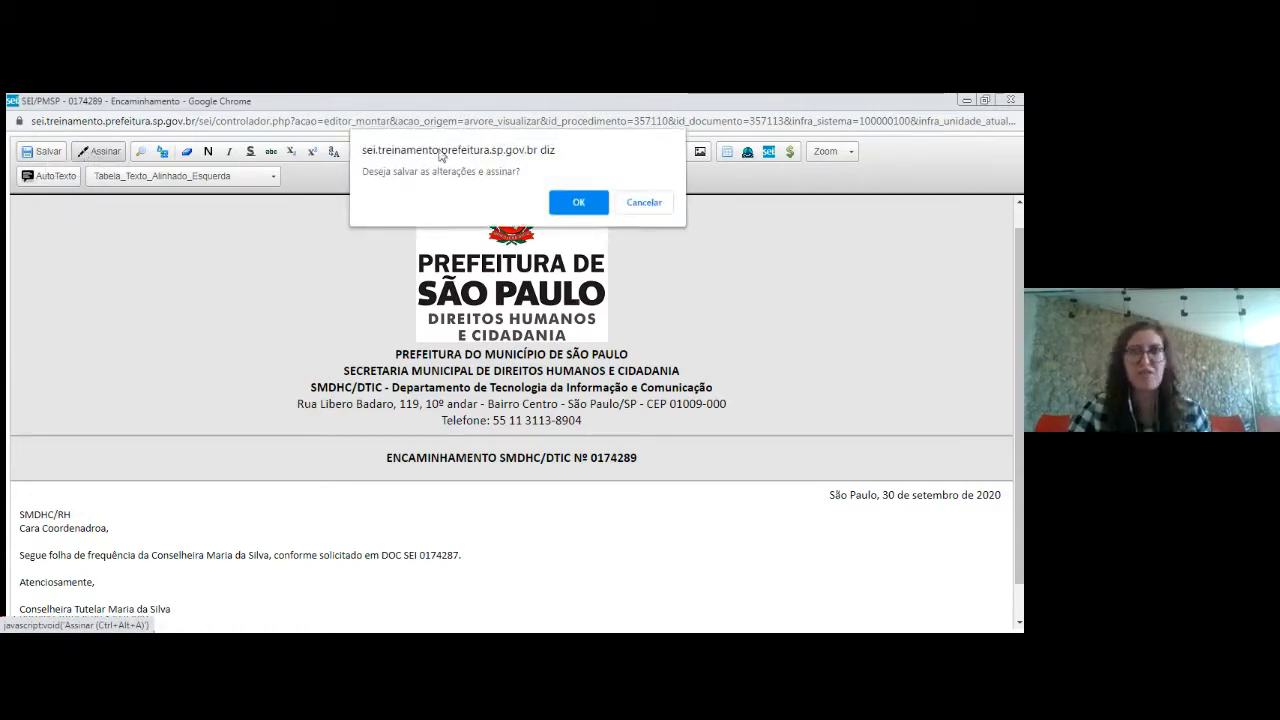
click(590, 202)
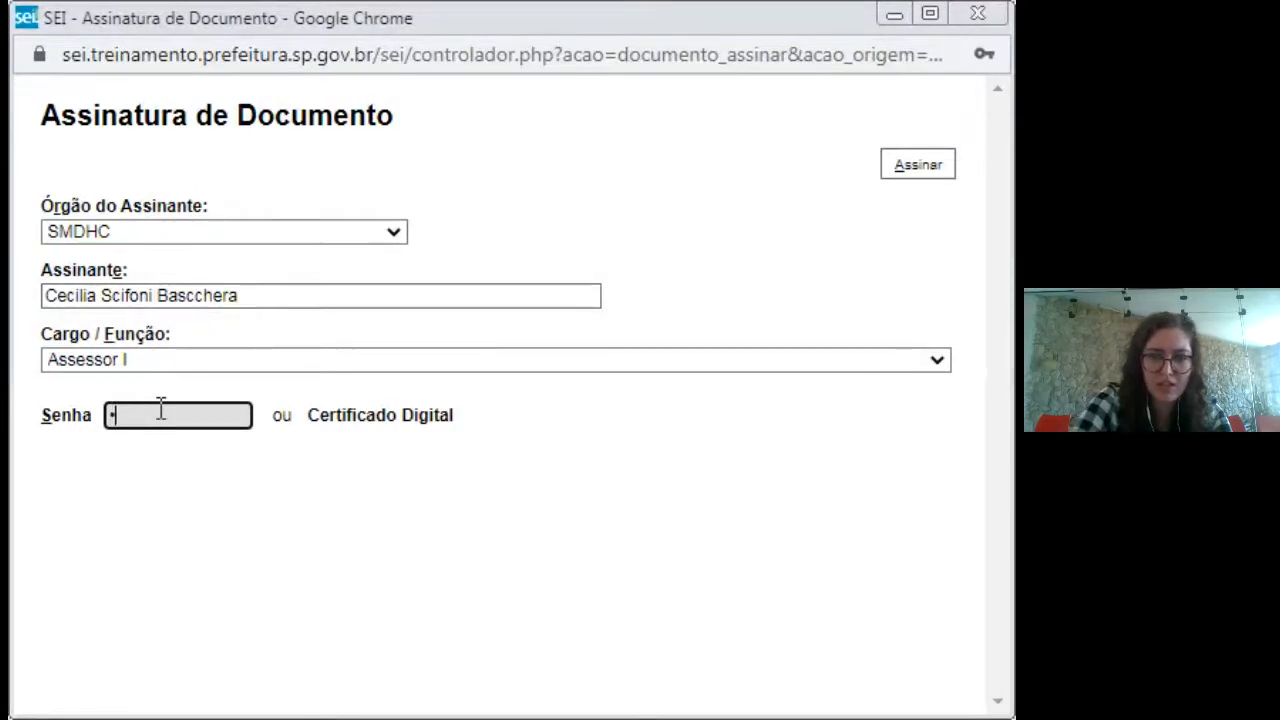
text(••••)
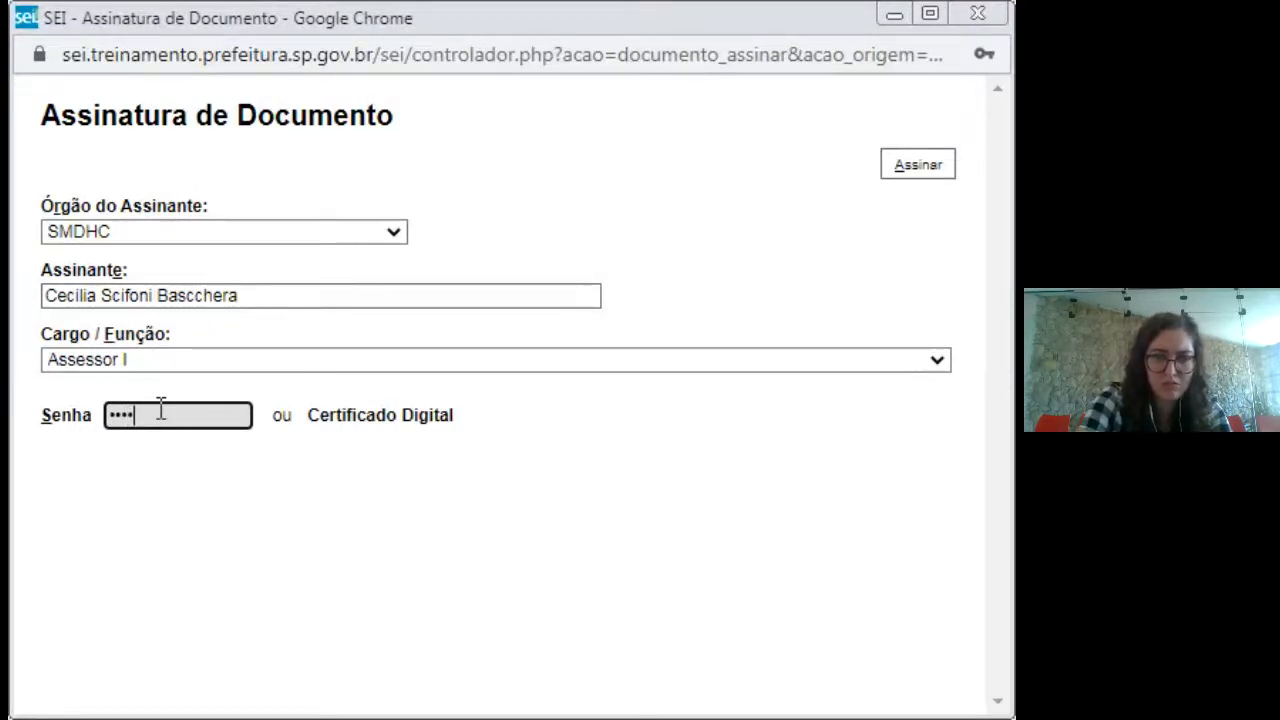
text(•••••)
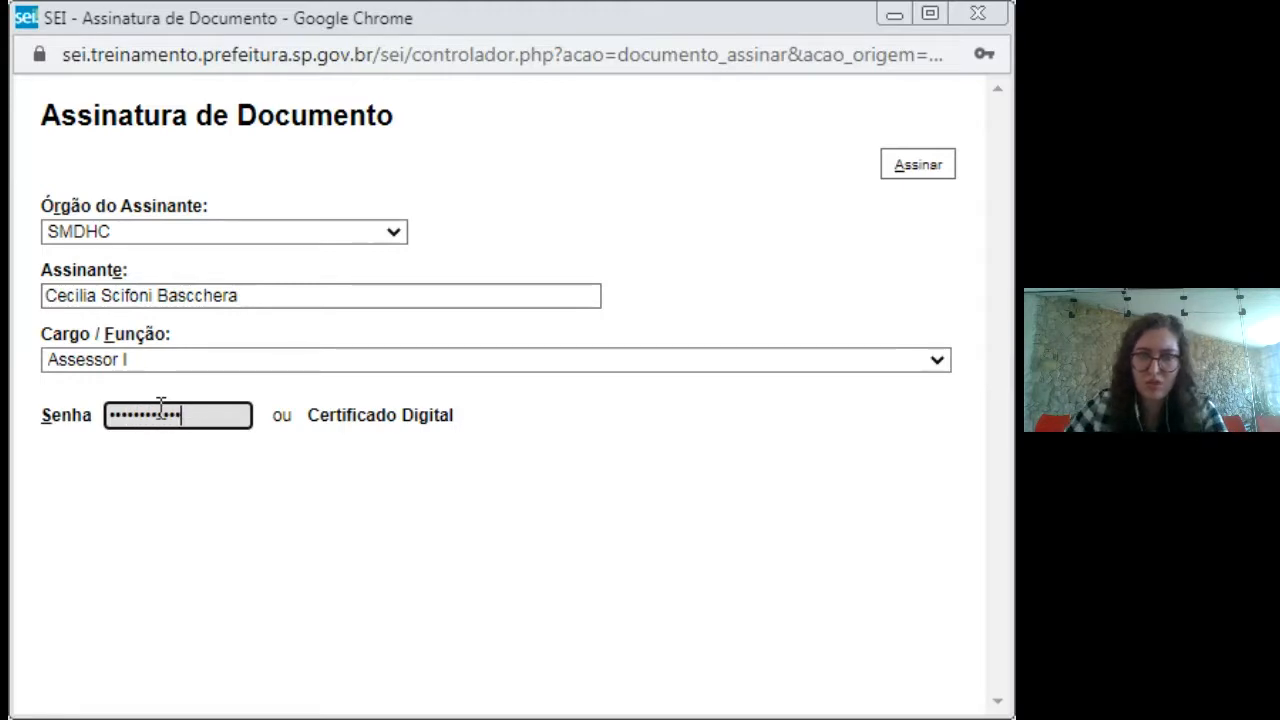
click(918, 167)
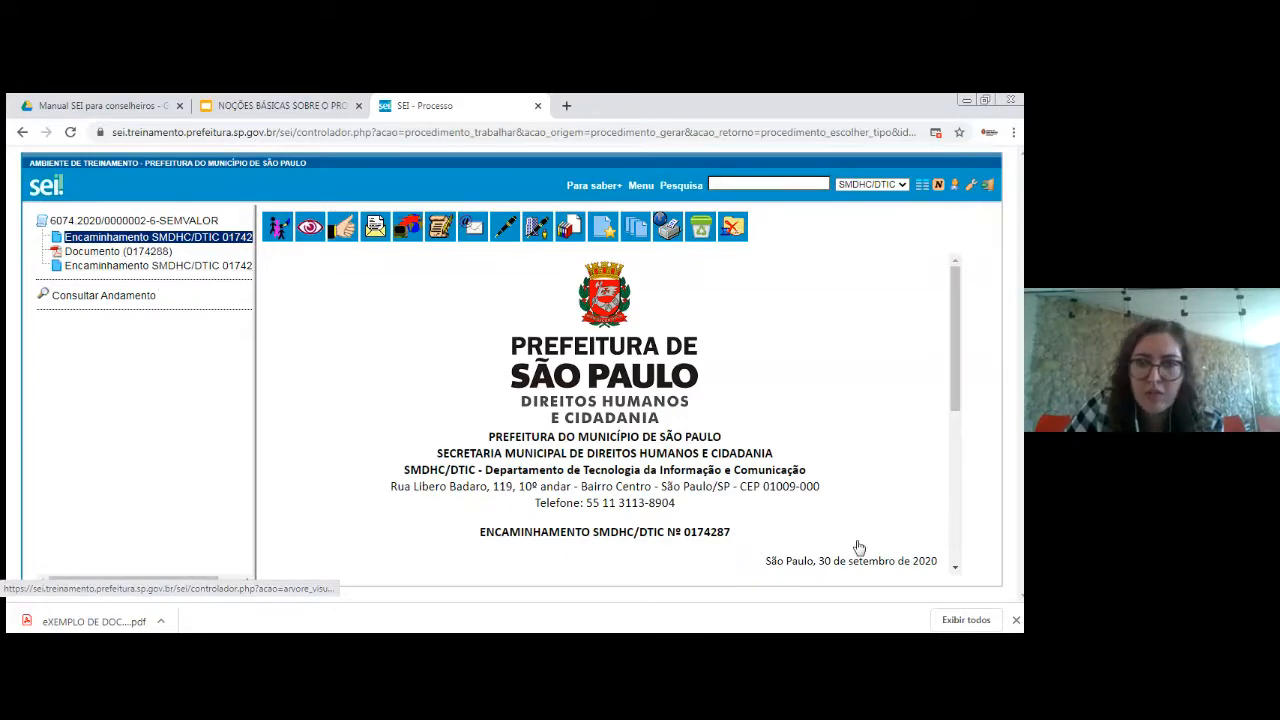
- Review the first Encaminhamento, the attached PDF and the signed reply Encaminhamento with its SEI link
scroll(601, 388, down, 1)
scroll(601, 388, down, 3)
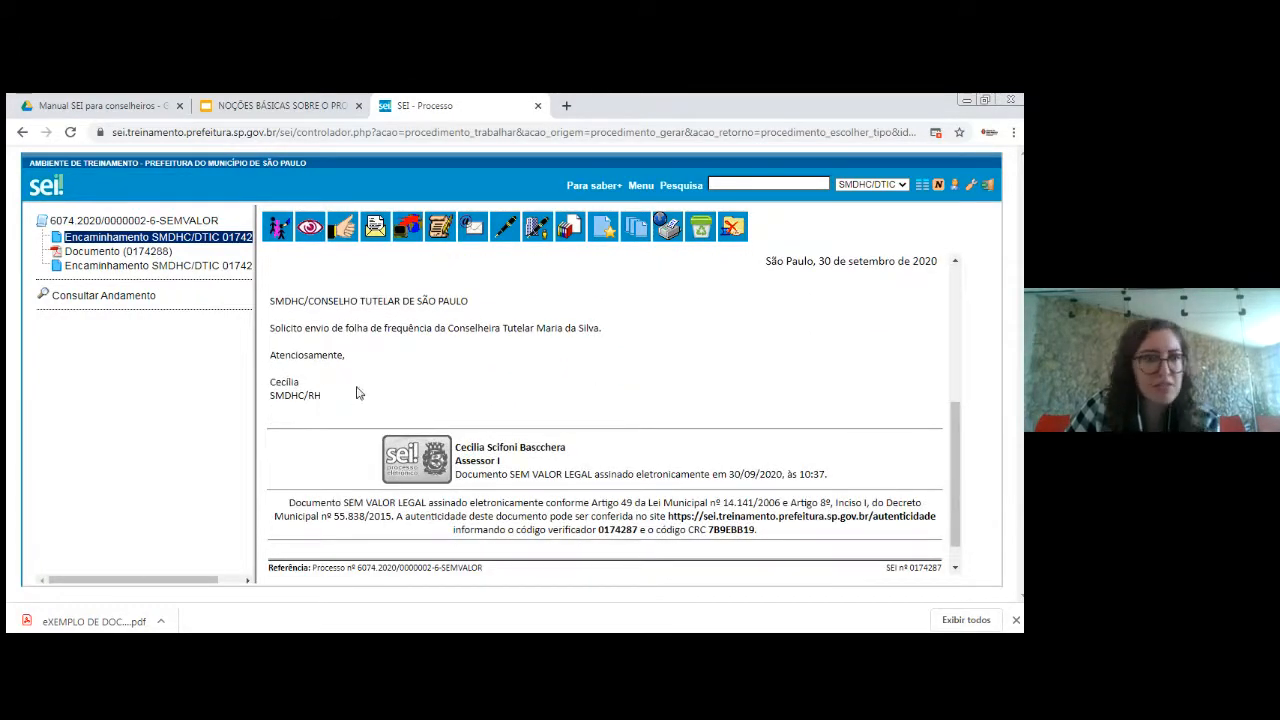
click(118, 251)
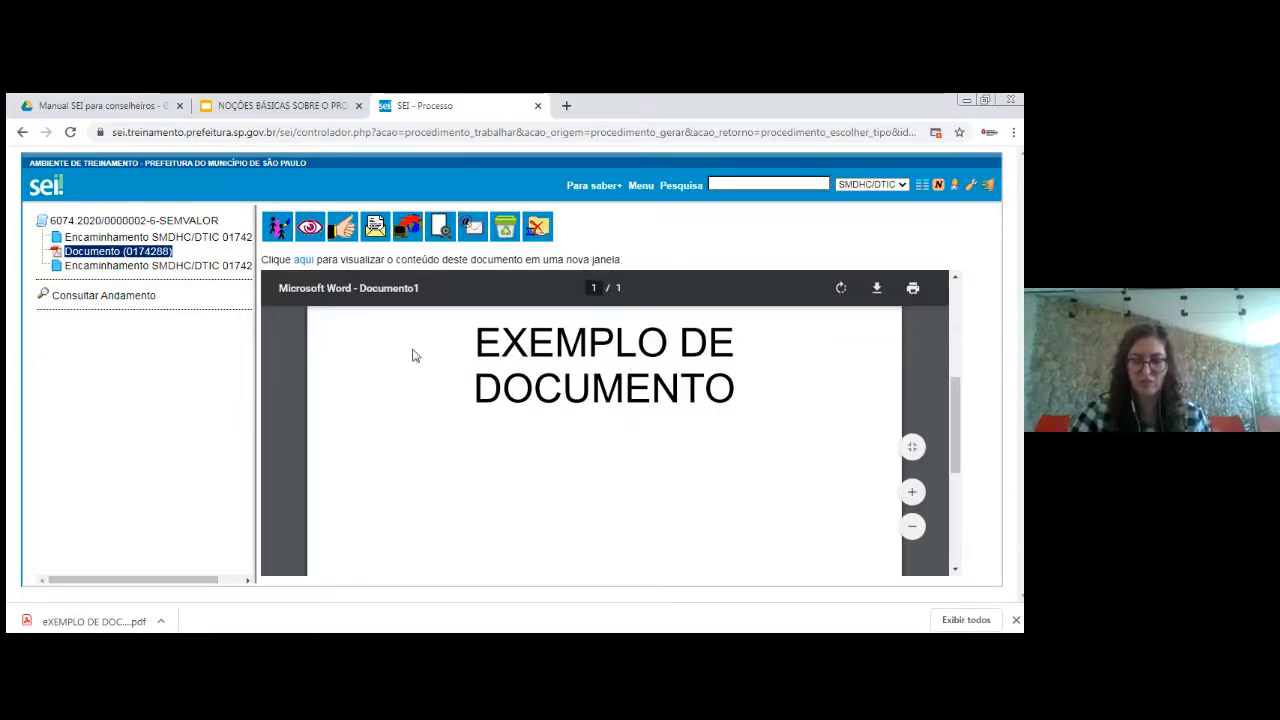
click(102, 265)
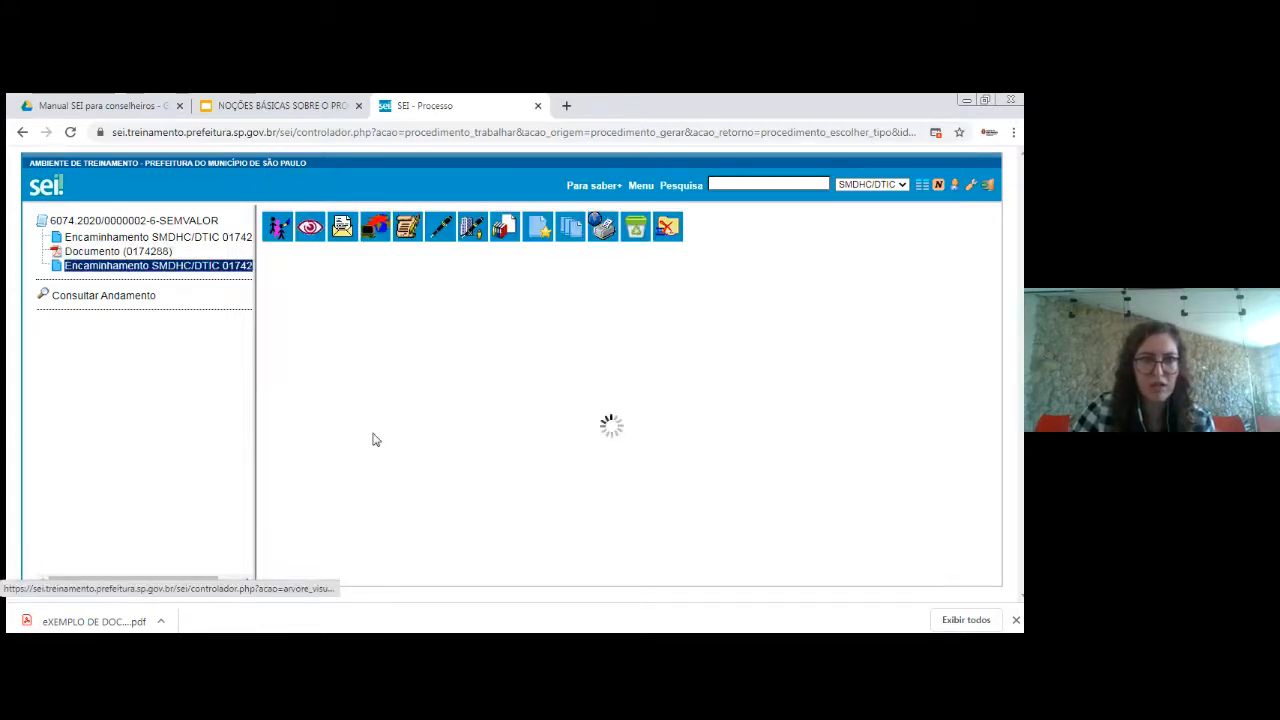
scroll(575, 373, down, 1)
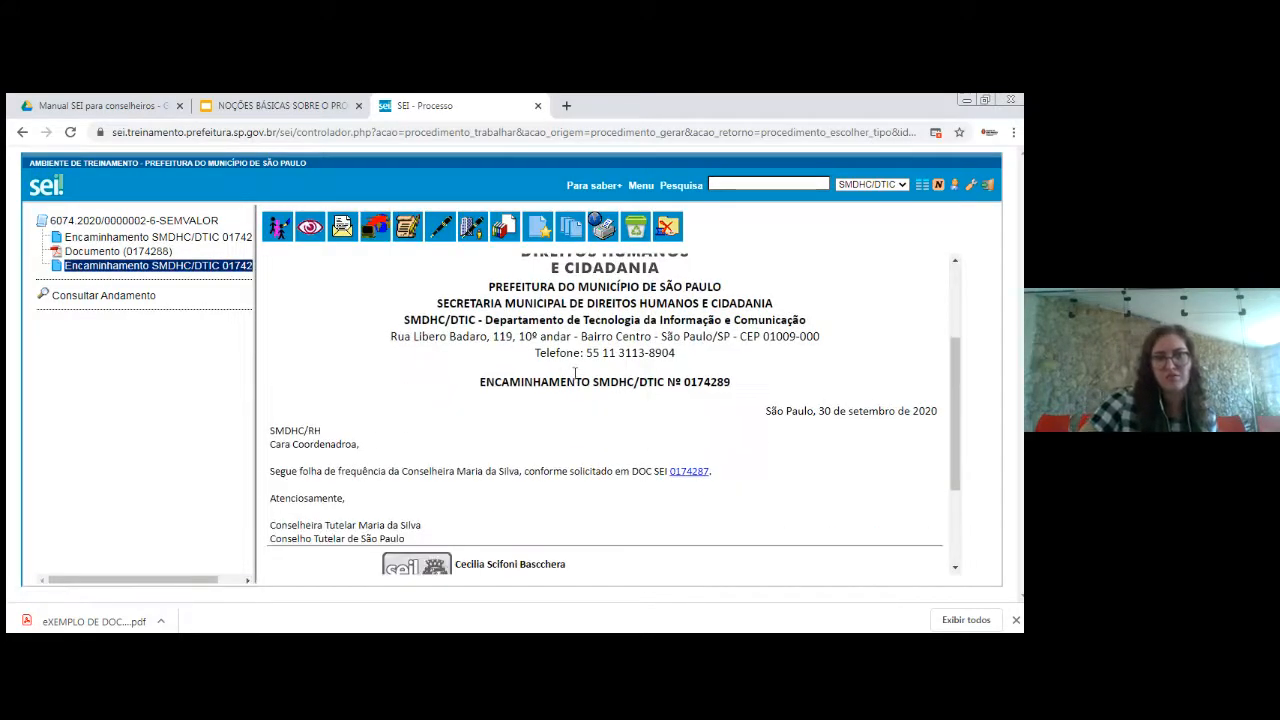
scroll(575, 373, down, 1)
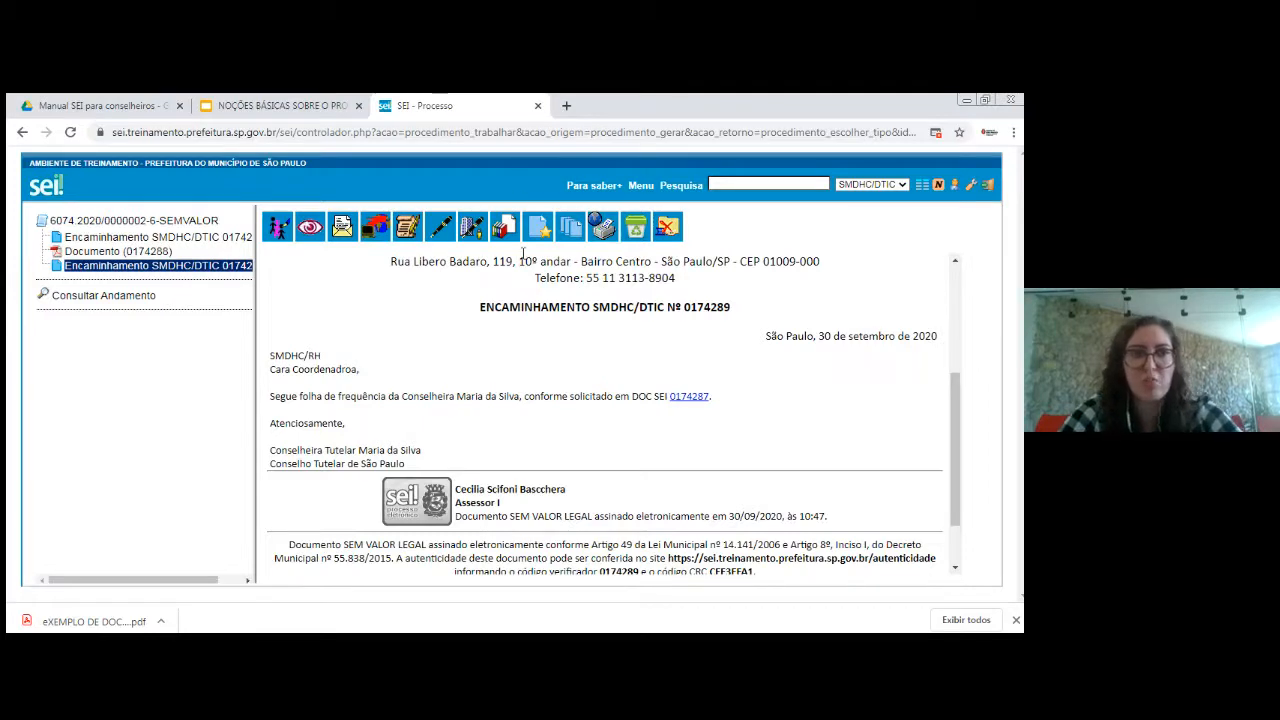
- Close the browser's download bar and open the Enviar Processo form for the whole process
click(162, 220)
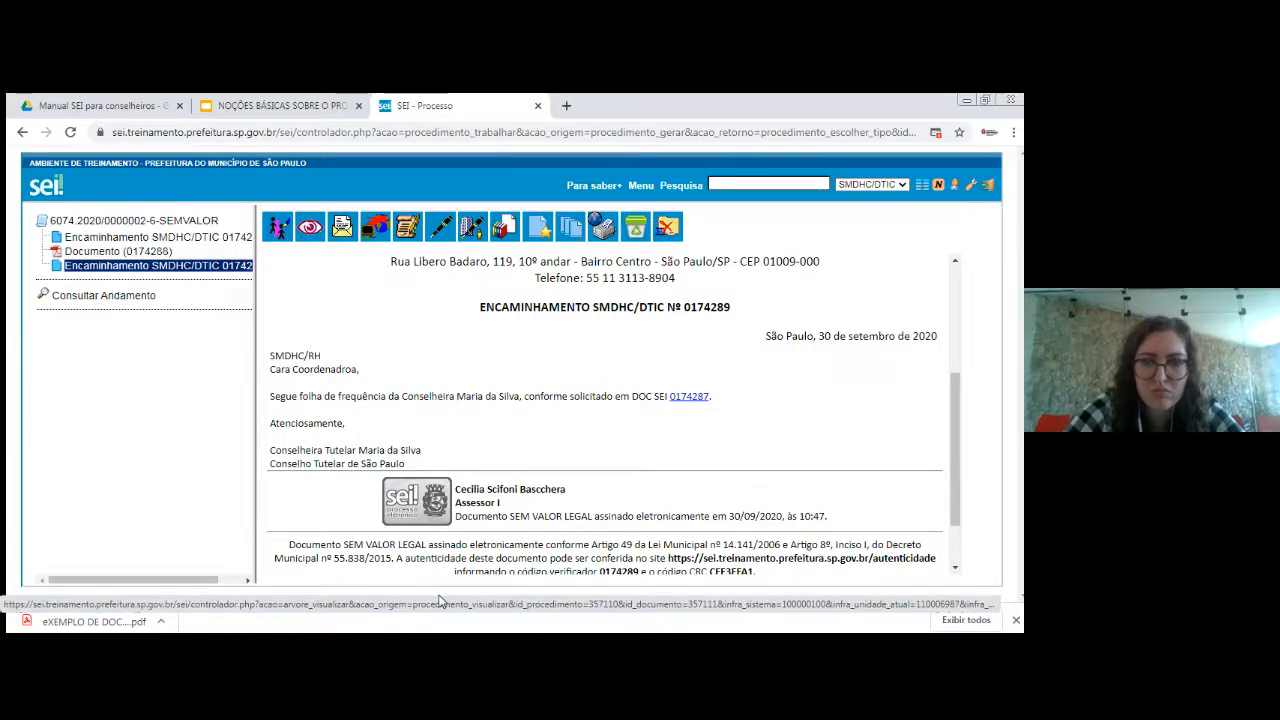
click(1013, 621)
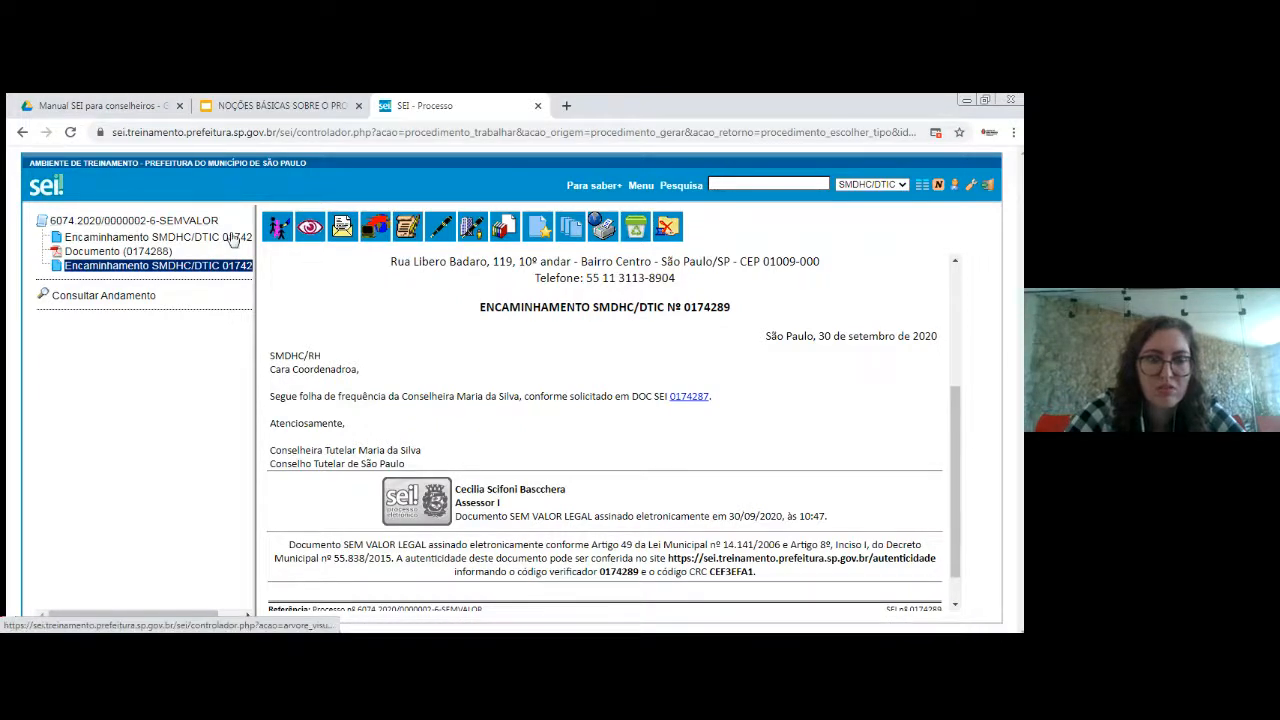
click(196, 222)
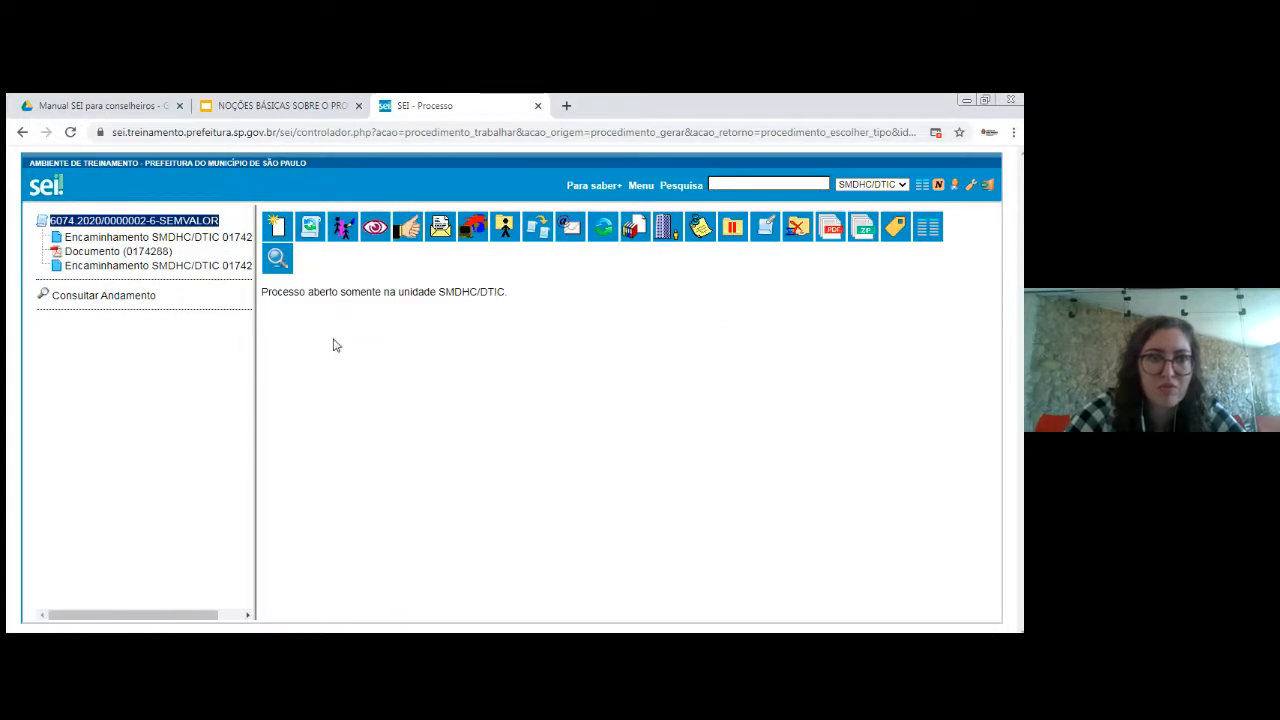
click(440, 228)
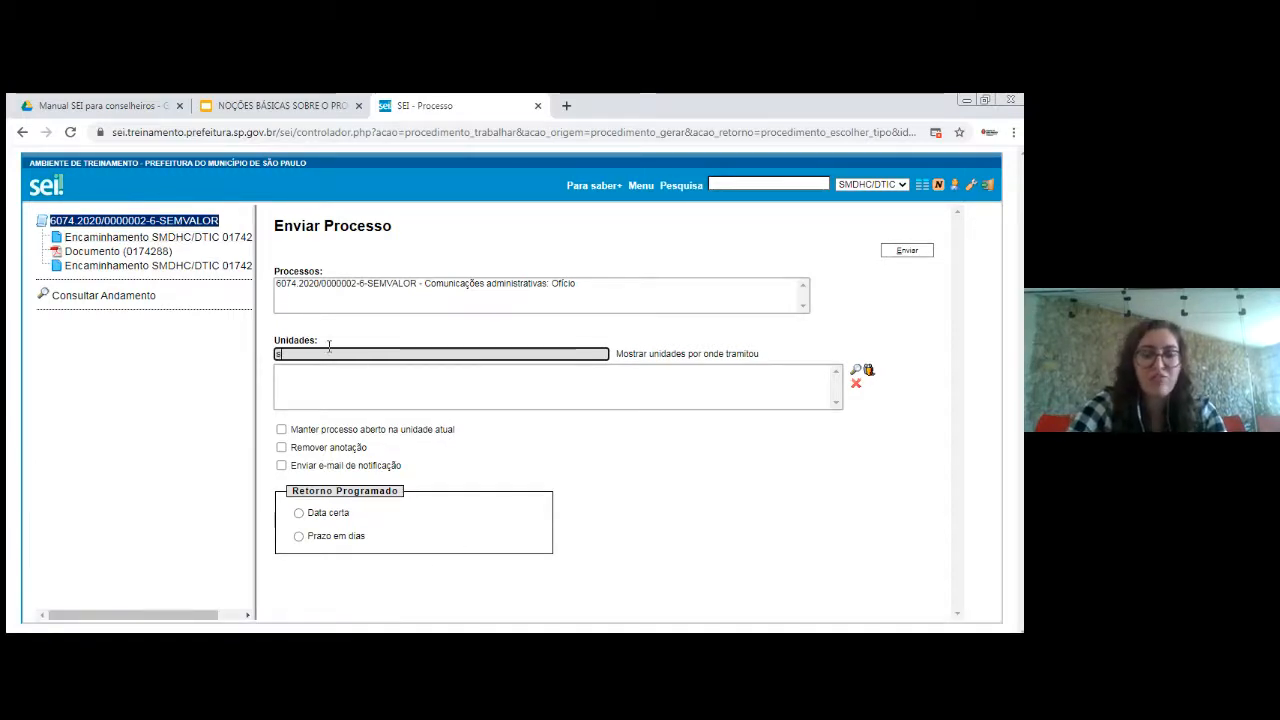
- Look up the SMDHC units and add SMDHC/SEI-ADMIN - Núcleo de Administração Local do SEI as the destination unit
text(mdhc)
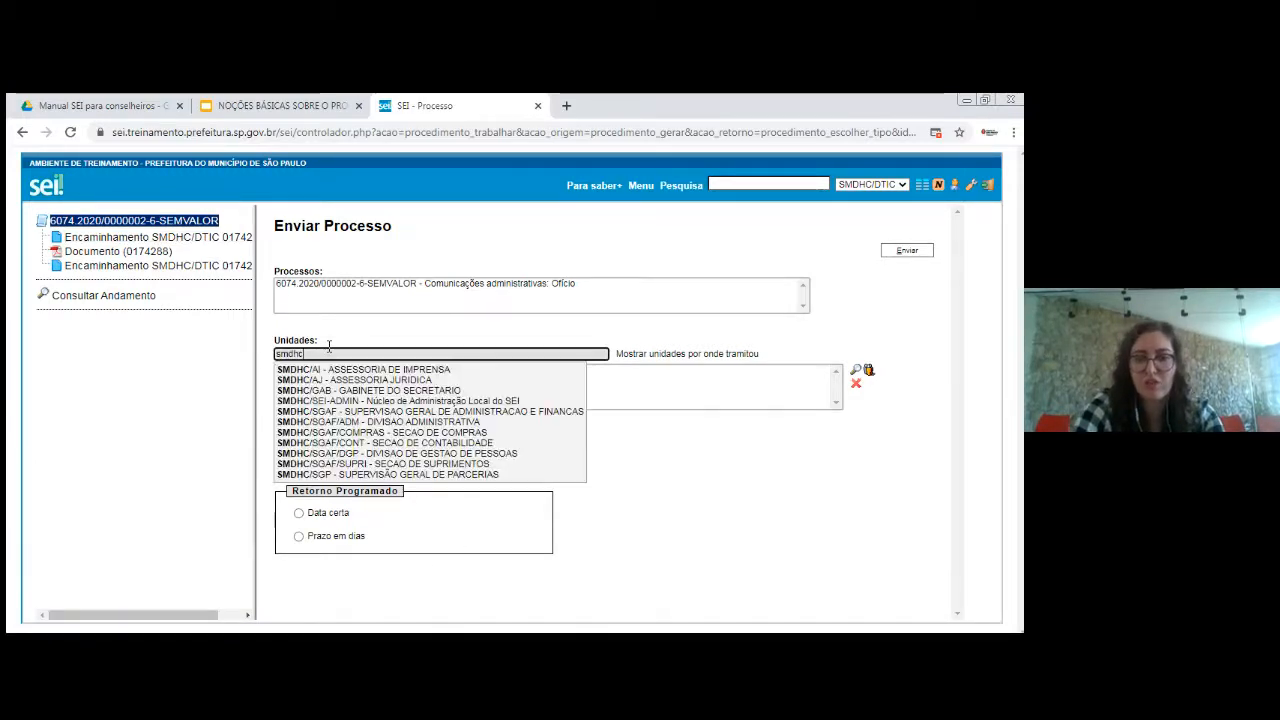
text(/)
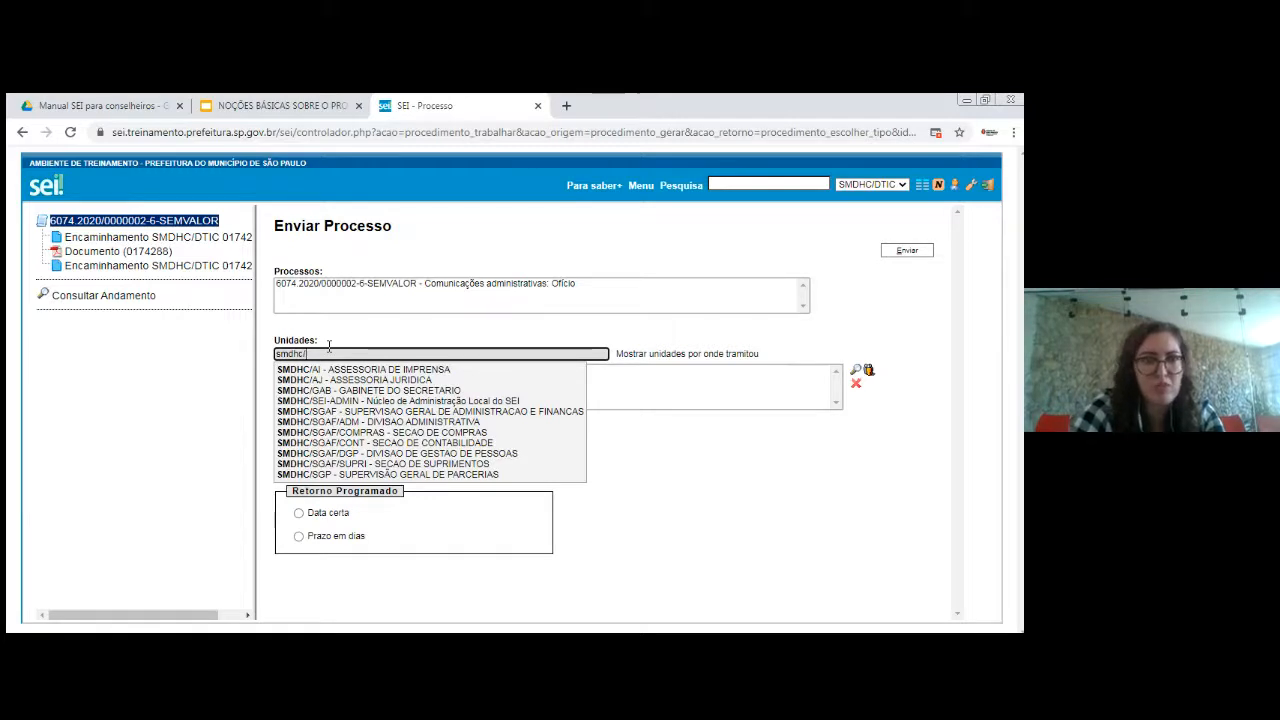
text(dti)
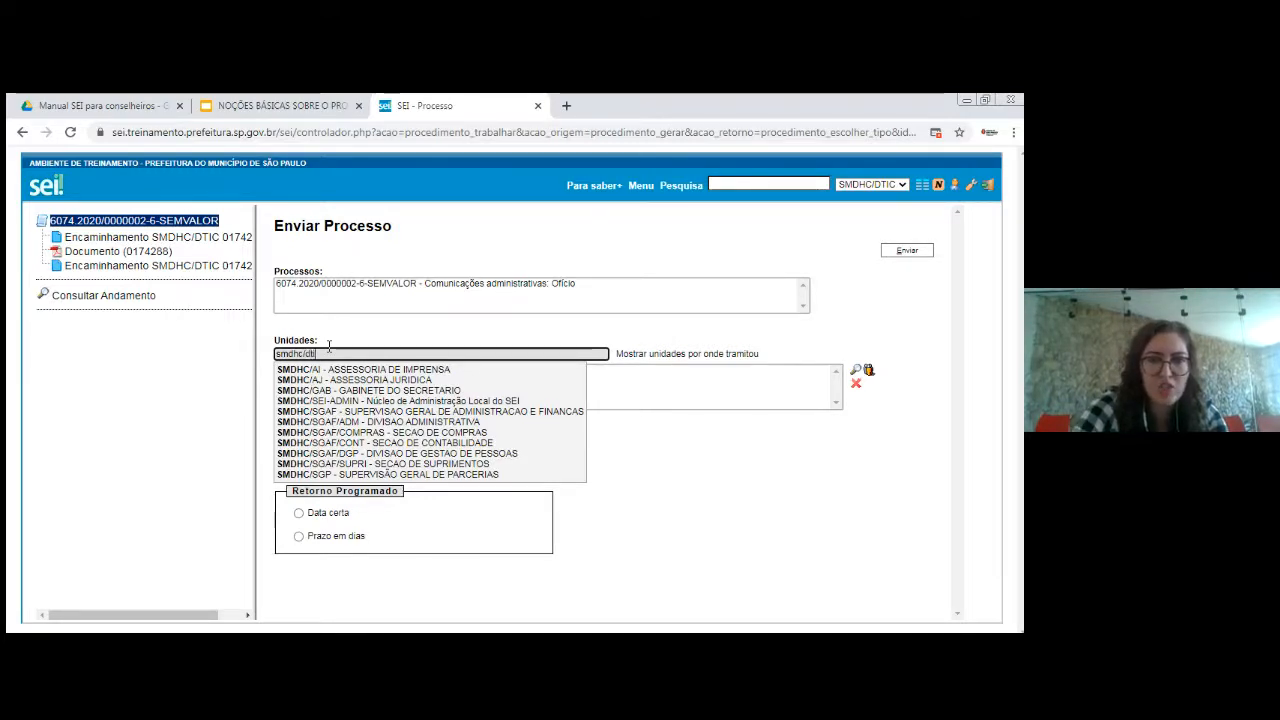
text(c)
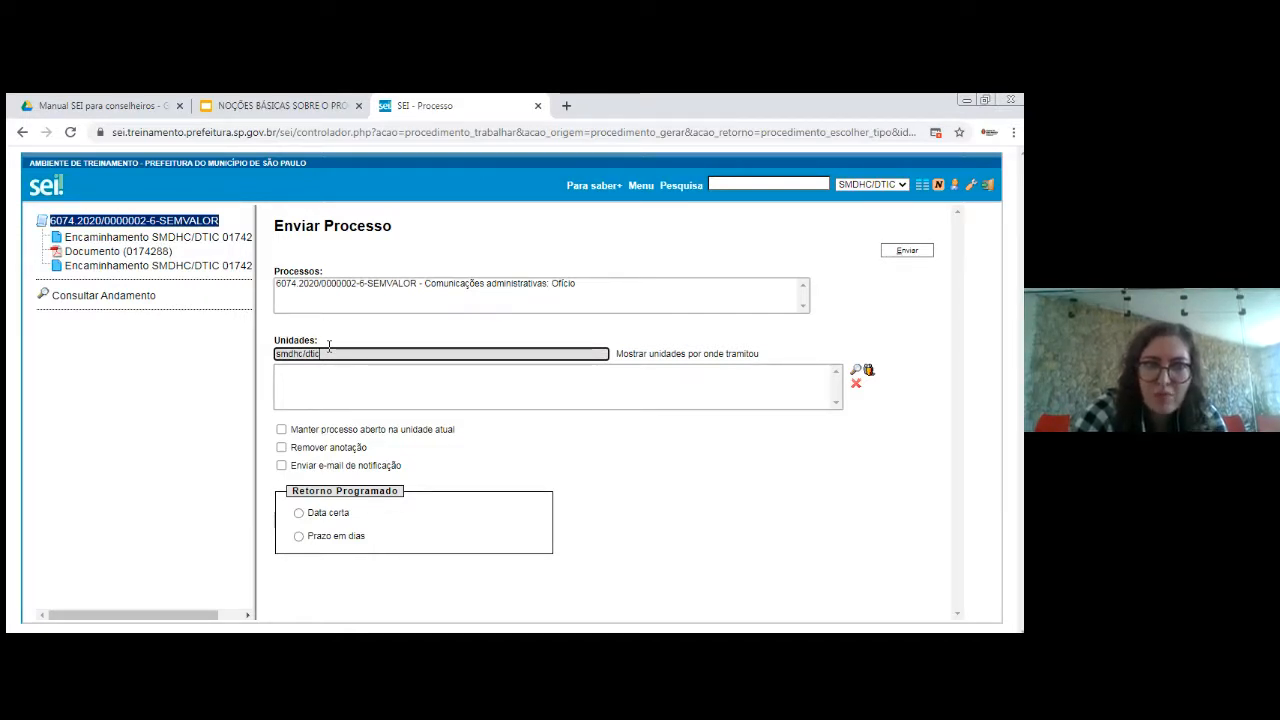
key(BackSpace)
key(BackSpace)
key(BackSpace)
key(BackSpace)
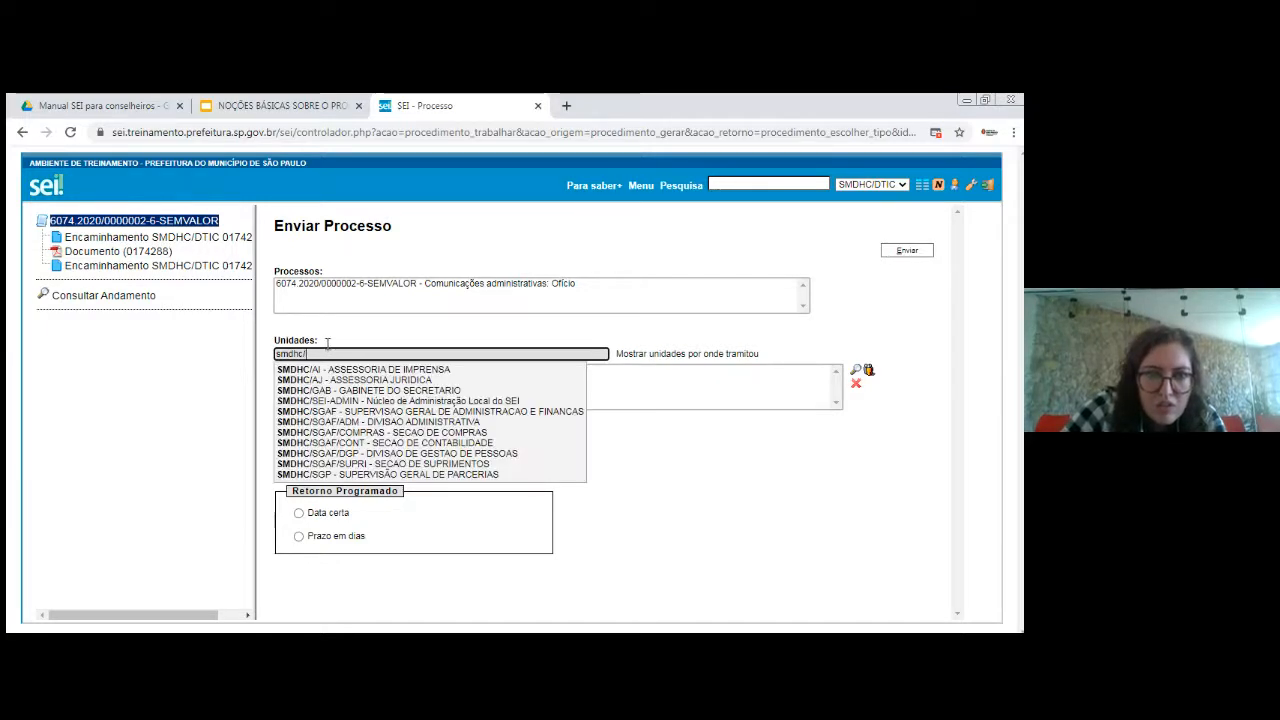
click(486, 400)
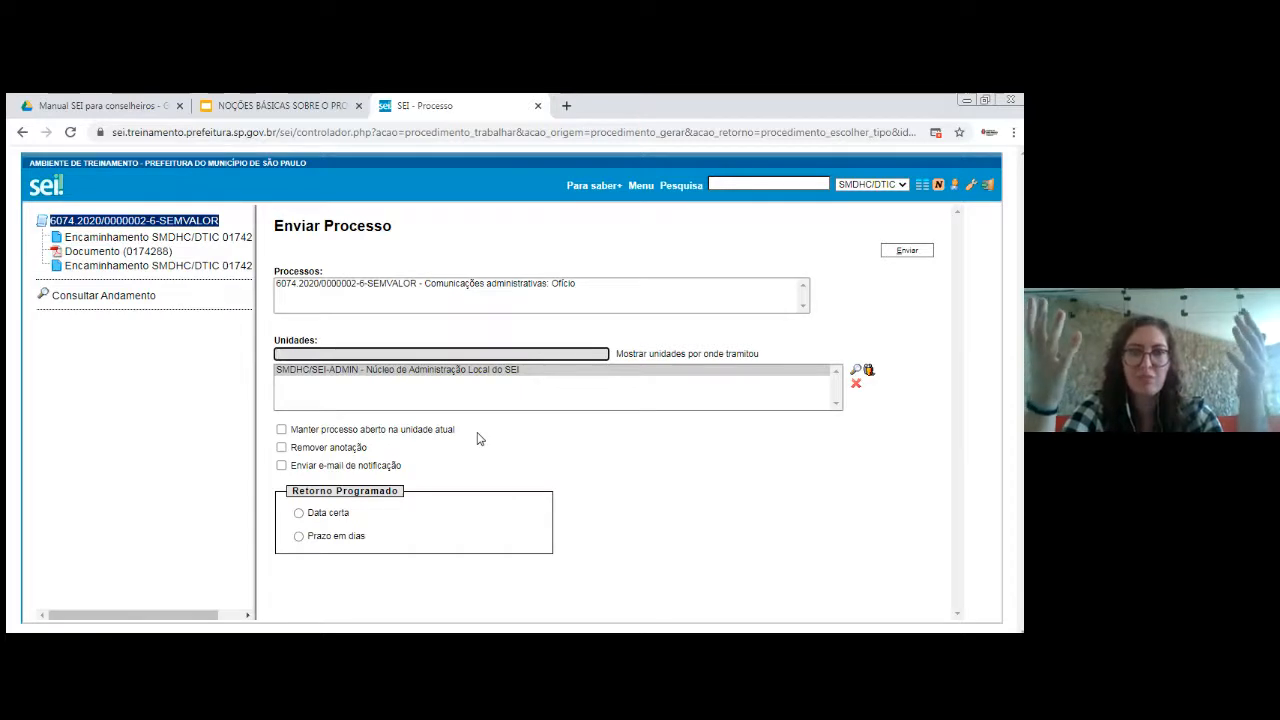
- Send the process without keeping it open in the current unit, and return to Controle de Processos
click(279, 431)
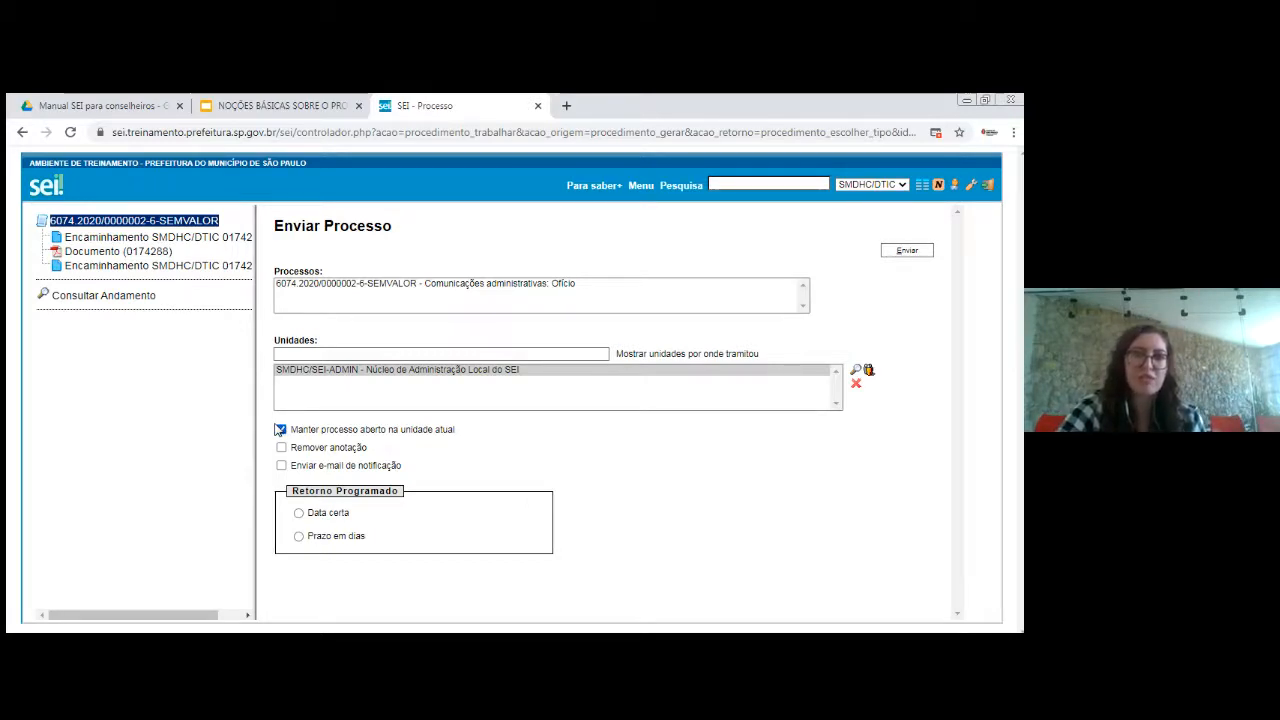
click(280, 430)
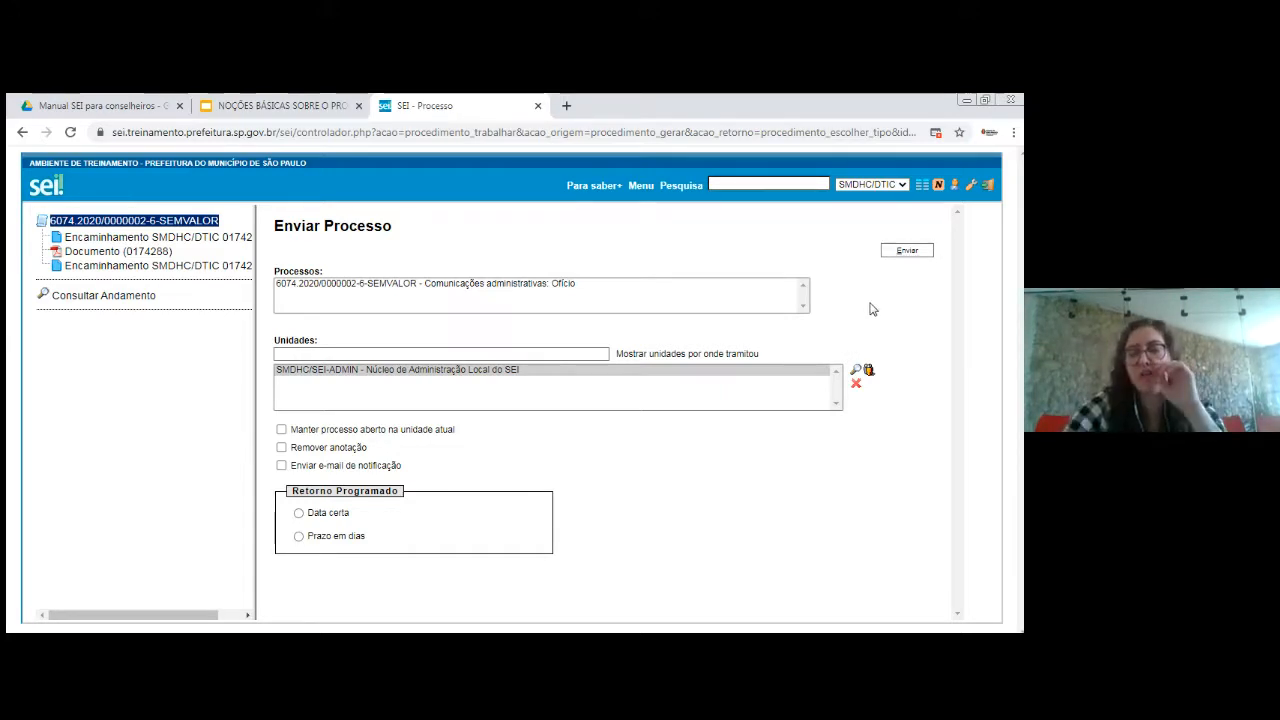
click(905, 251)
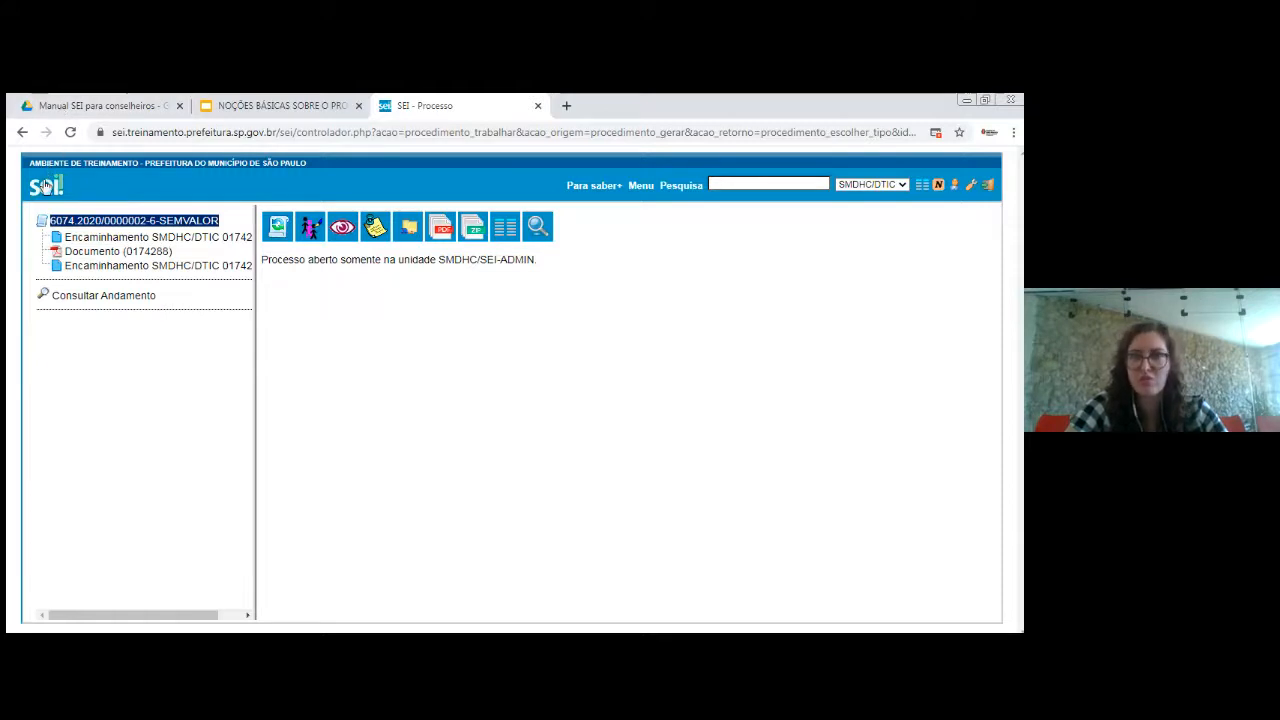
click(921, 186)
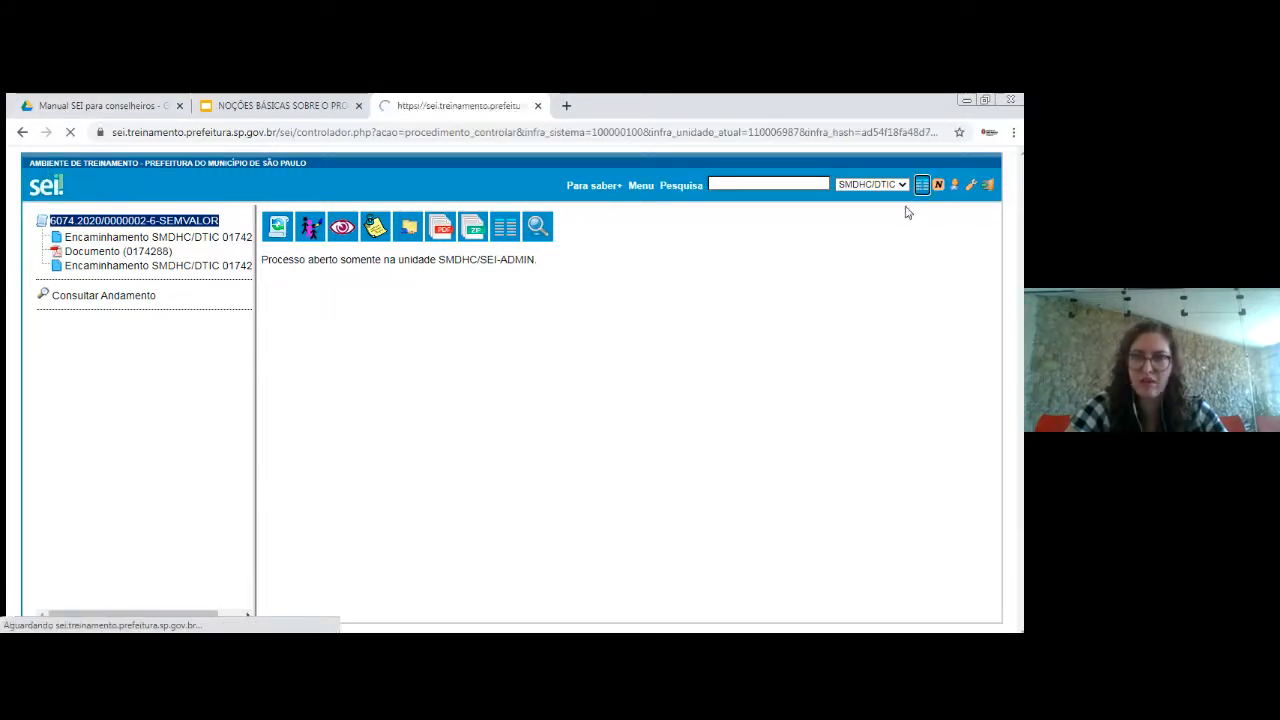
mouse_move(383, 365)
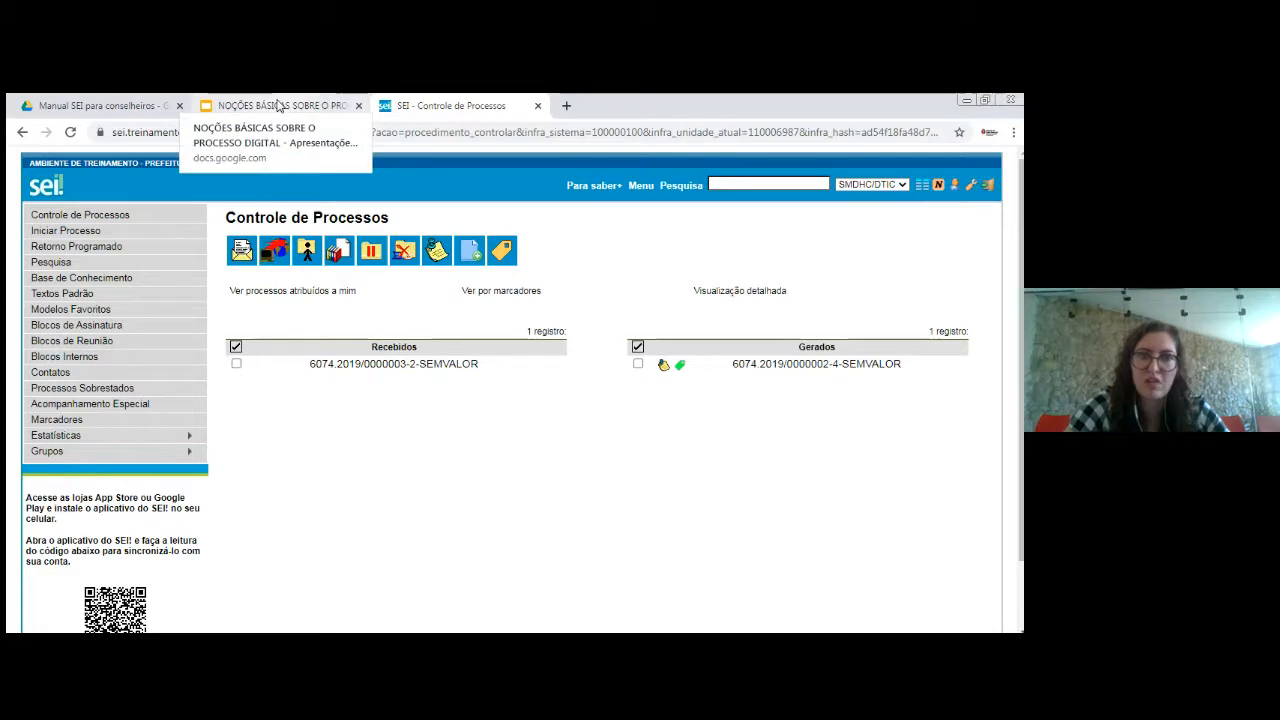
- Switch to the Google Slides presentation and present it from slide 25 through the "Criando links nos processos" slides
click(280, 106)
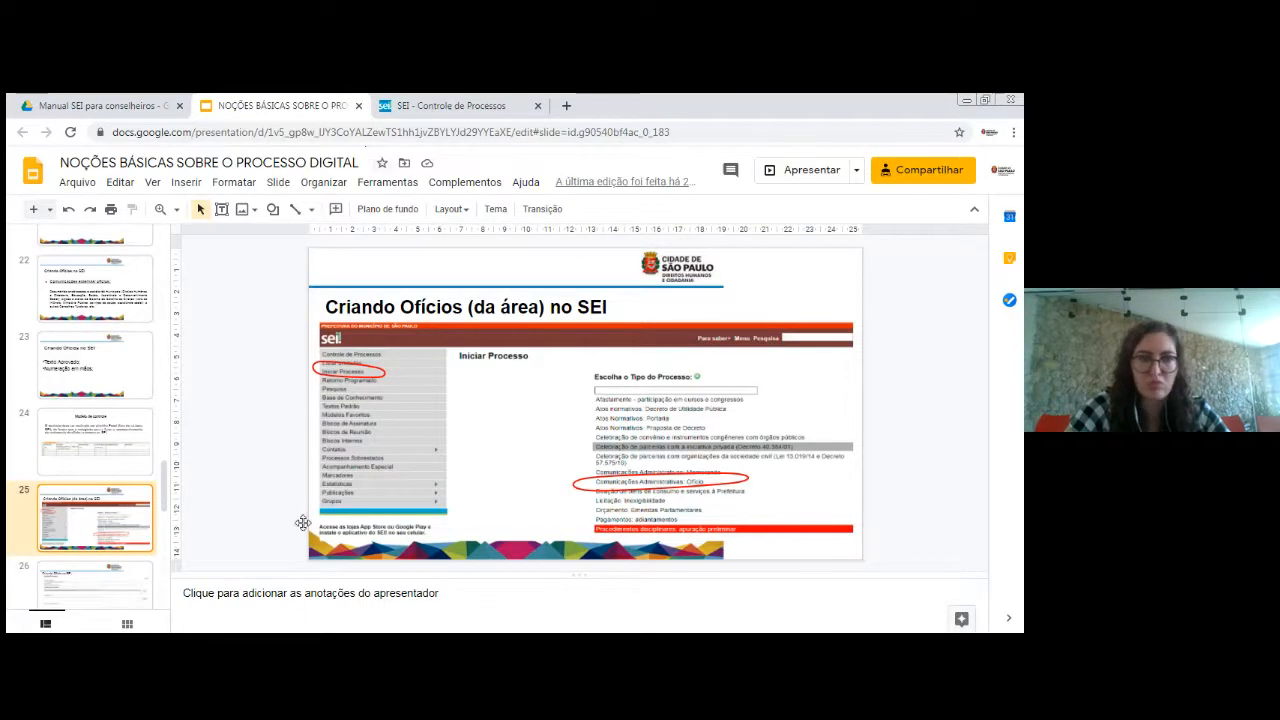
click(852, 170)
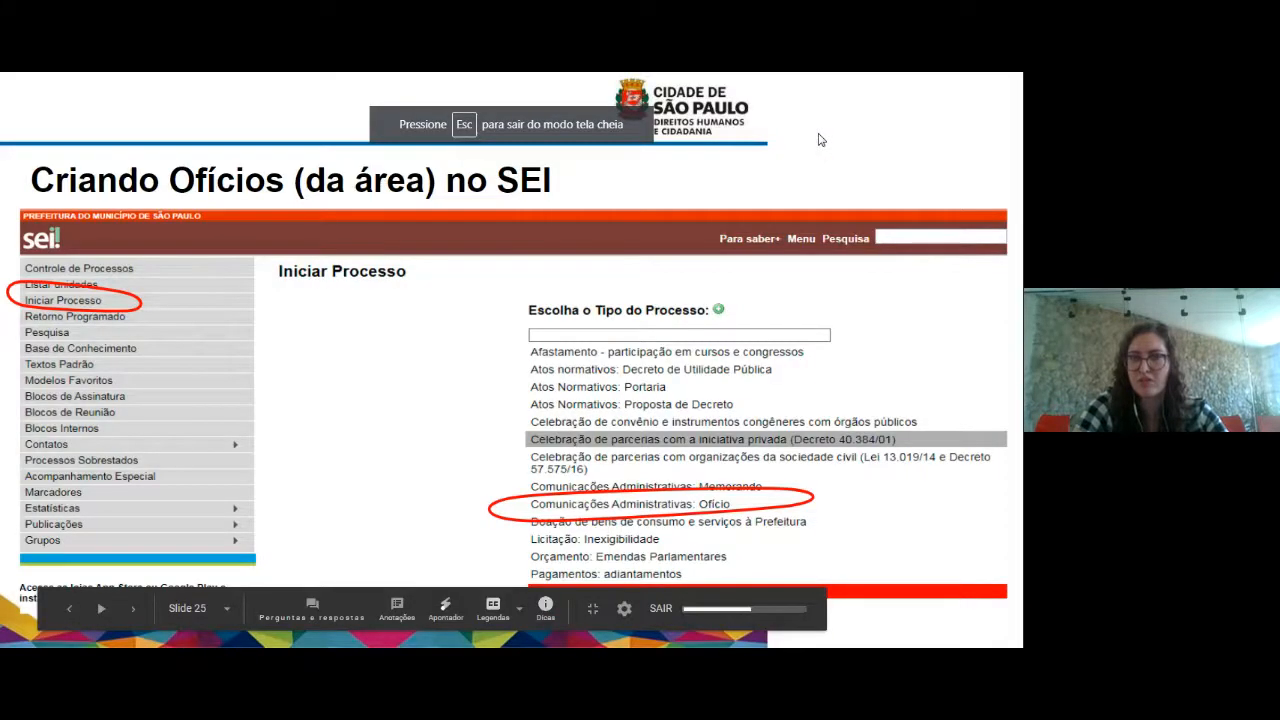
key(Right)
key(Right)
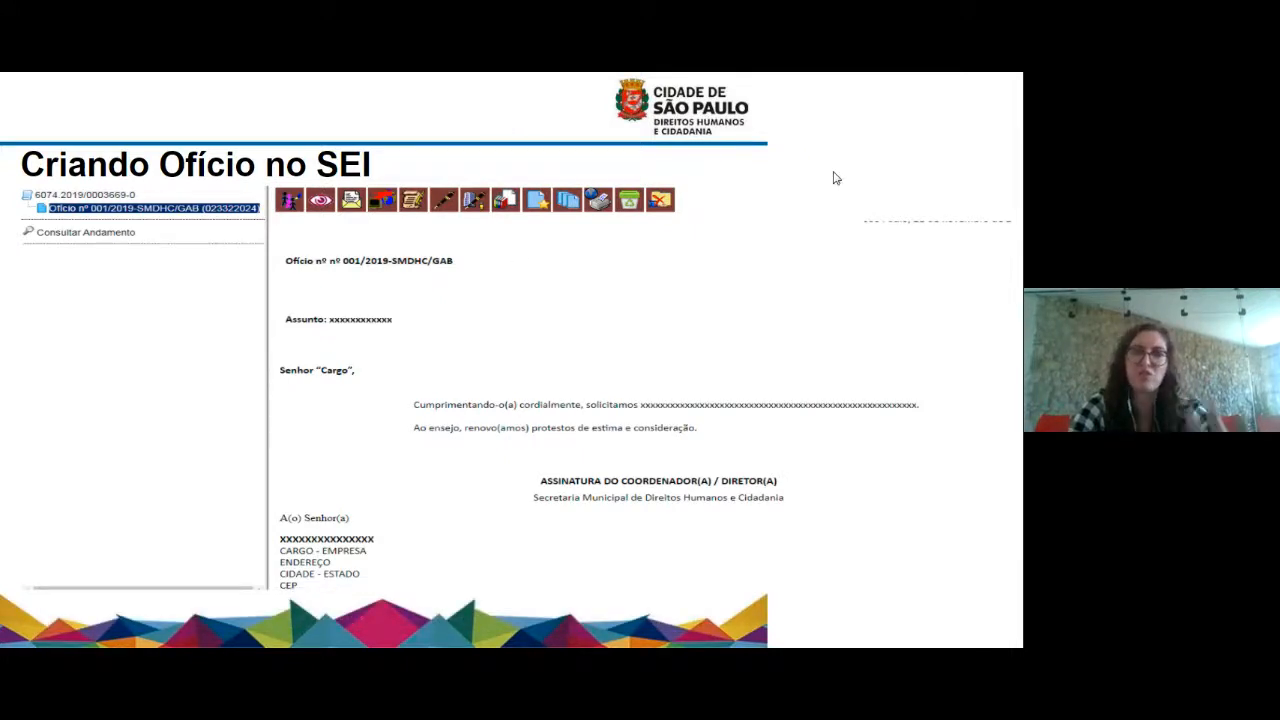
key(Right)
key(Right)
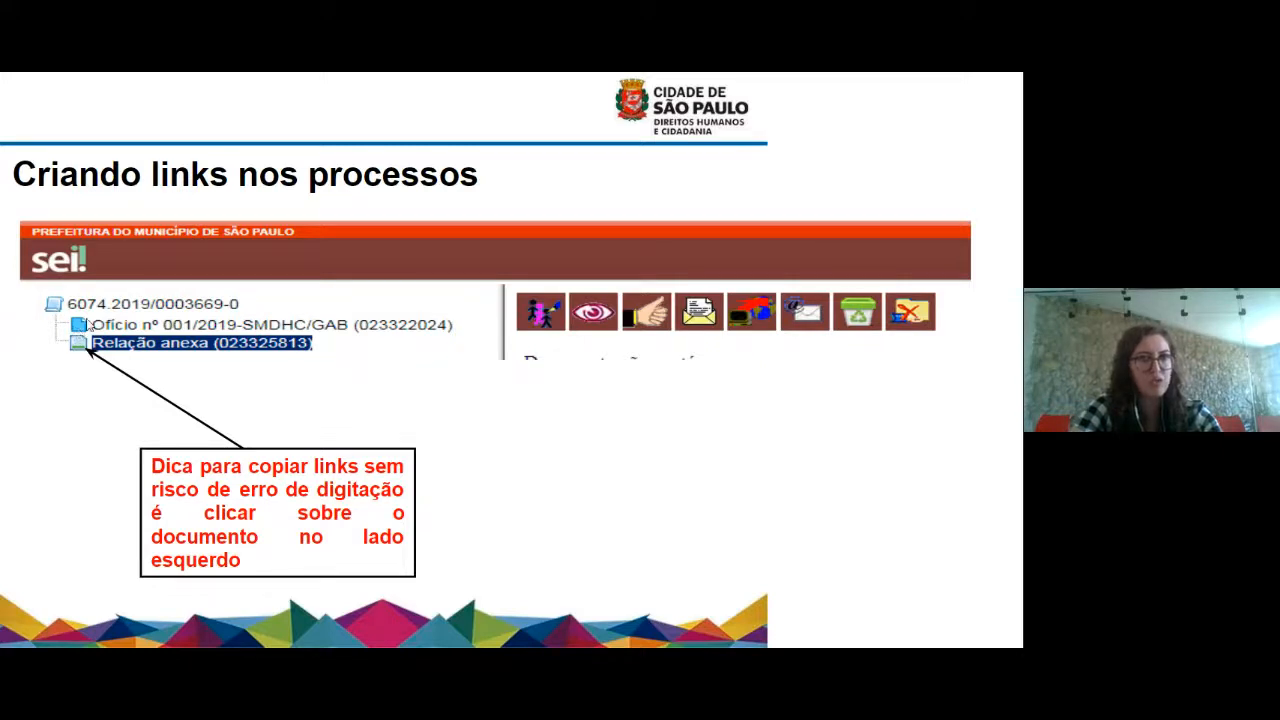
click(148, 358)
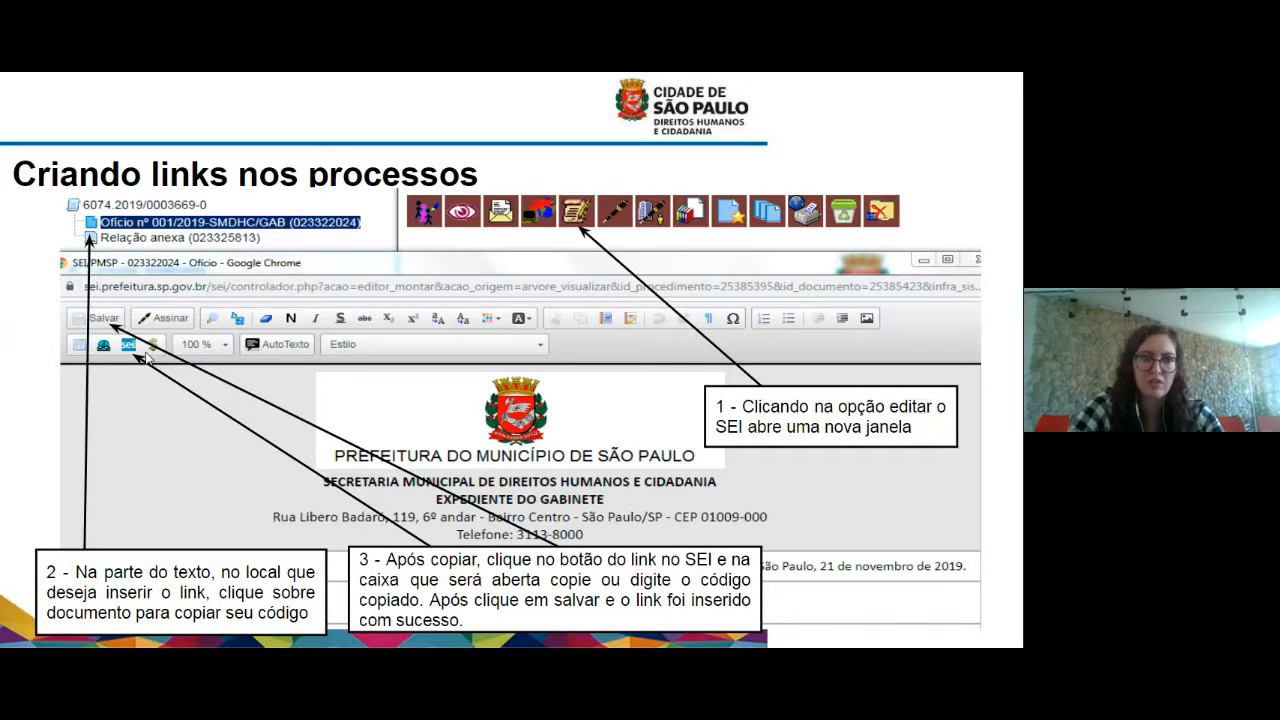